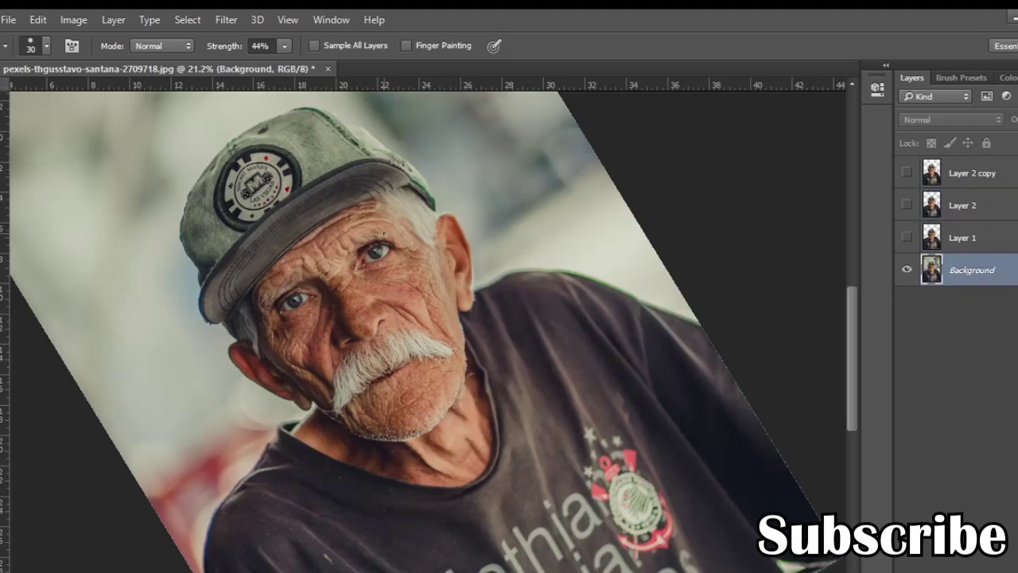
- Rotate the canvas view back to upright
key("r")
left_click_drag(448, 221, 443, 213)
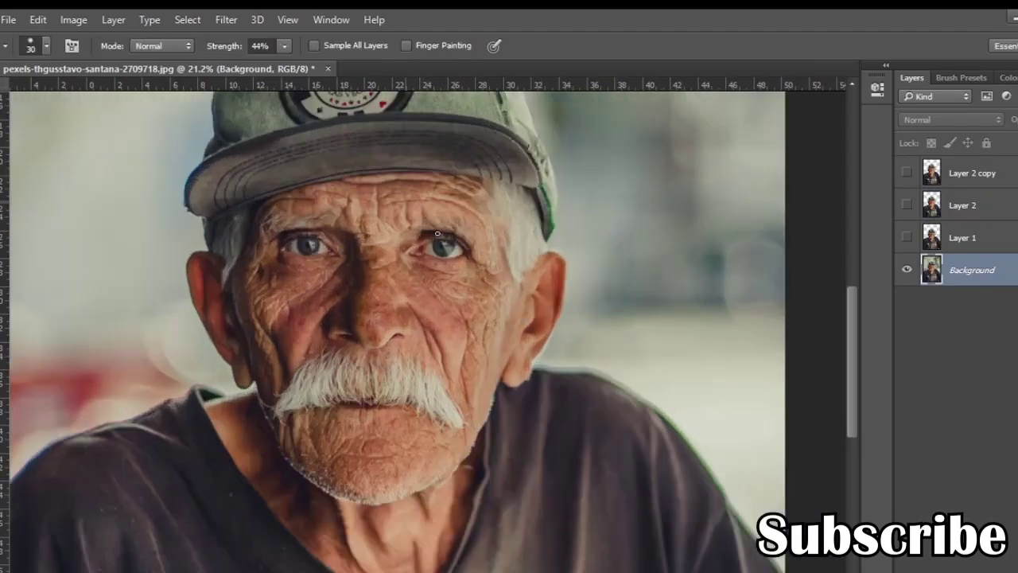
scroll(518, 307, "up", 3)
scroll(441, 184, "down", 4)
scroll(441, 183, "down", 3)
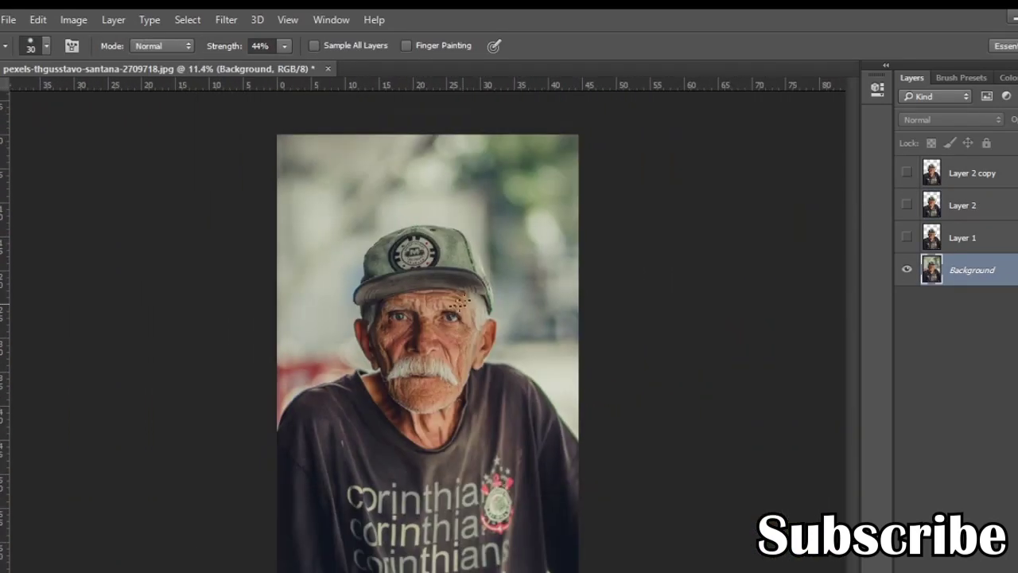
scroll(443, 263, "up", 2)
scroll(449, 246, "up", 2)
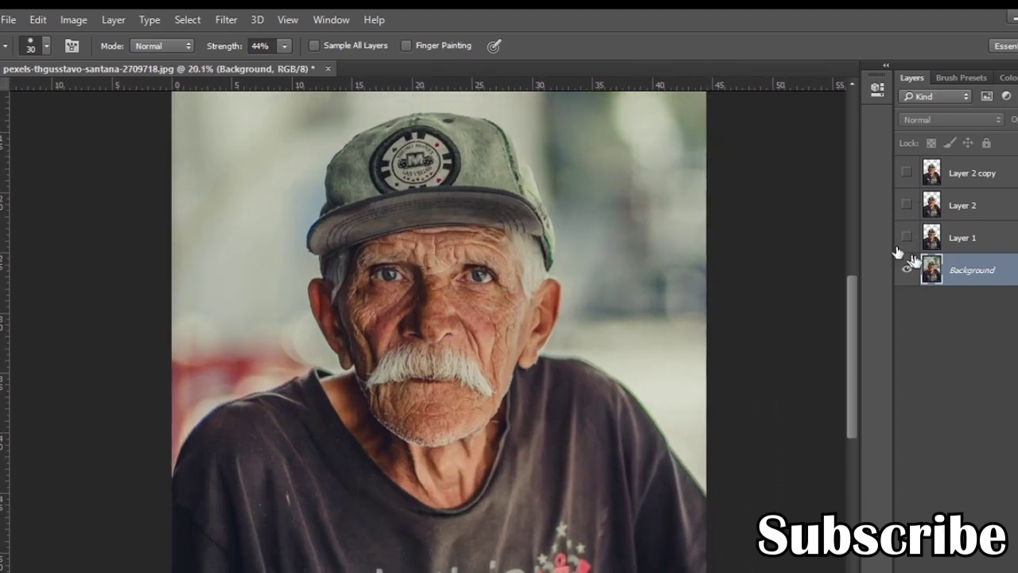
- Show Layer 2, hide the Background photo, and make Layer 2 the active layer
left_click(908, 205)
left_click(909, 272)
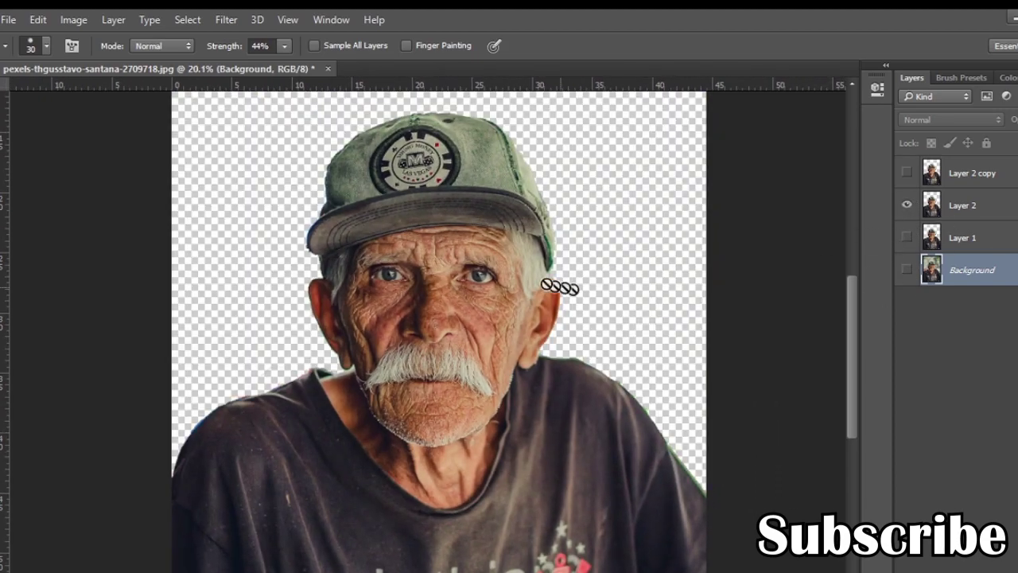
scroll(557, 286, "up", 2)
scroll(557, 286, "up", 1)
left_click(961, 207)
- Smudge the forehead wrinkles above the eye on Layer 2 at 44% strength
scroll(450, 236, "up", 5)
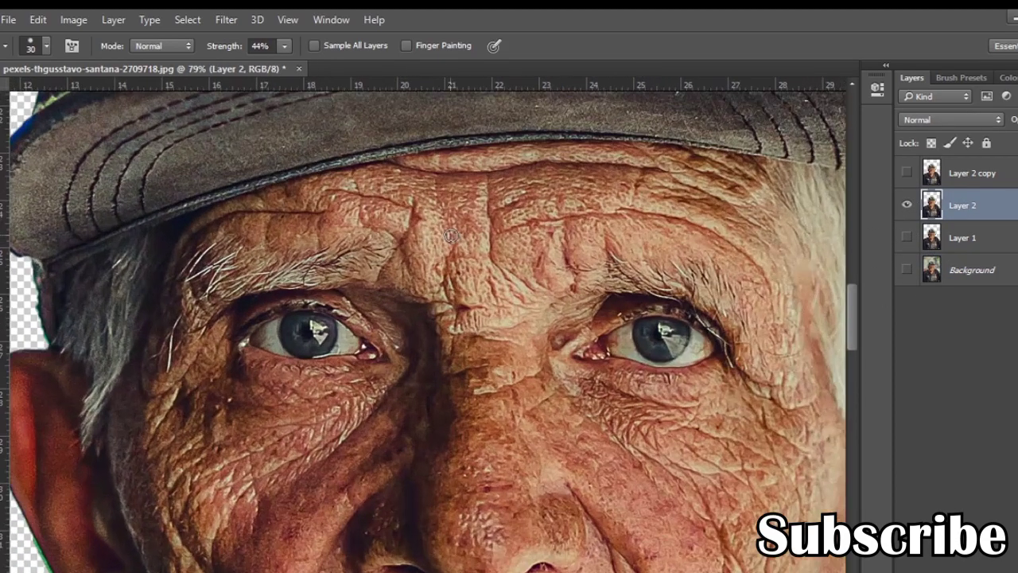
left_click_drag(450, 235, 345, 257)
left_click_drag(331, 297, 315, 334)
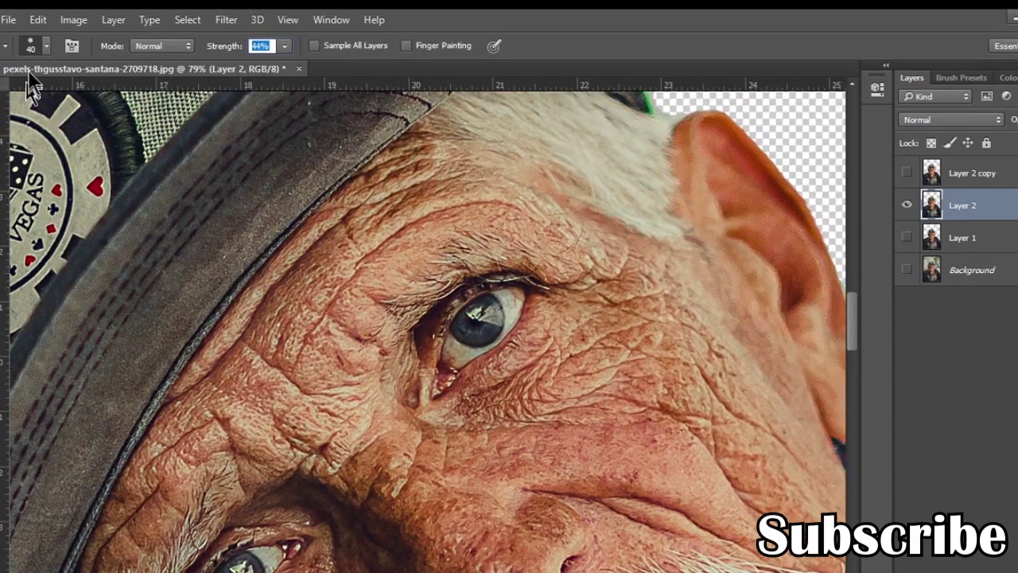
scroll(318, 215, "down", 2)
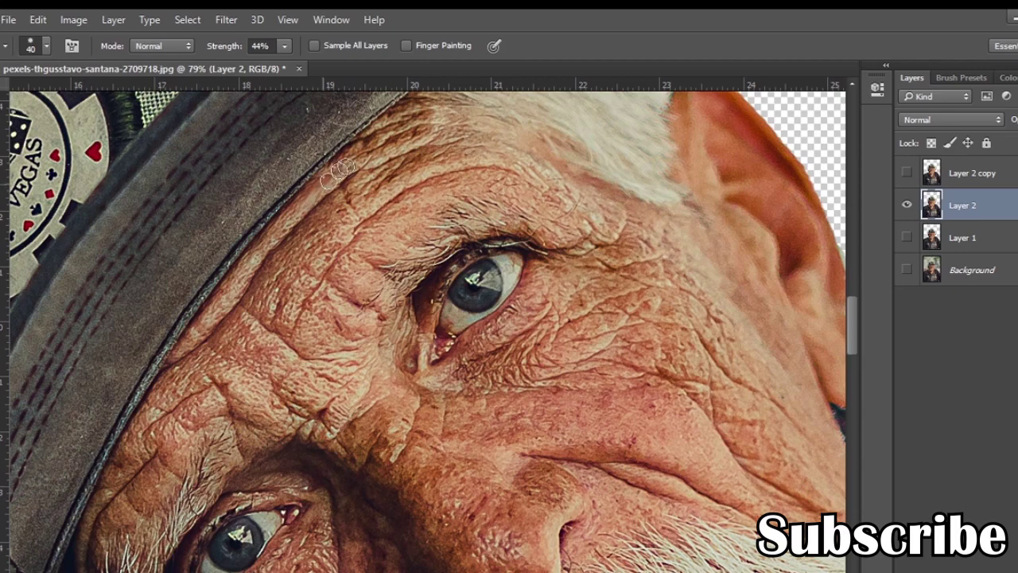
left_click_drag(378, 143, 362, 183)
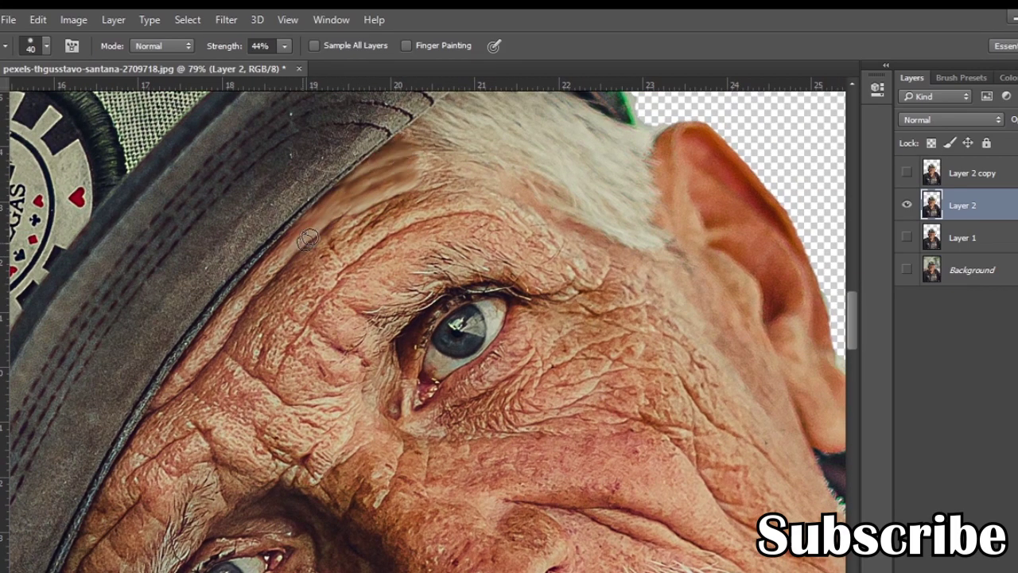
scroll(296, 228, "down", 3)
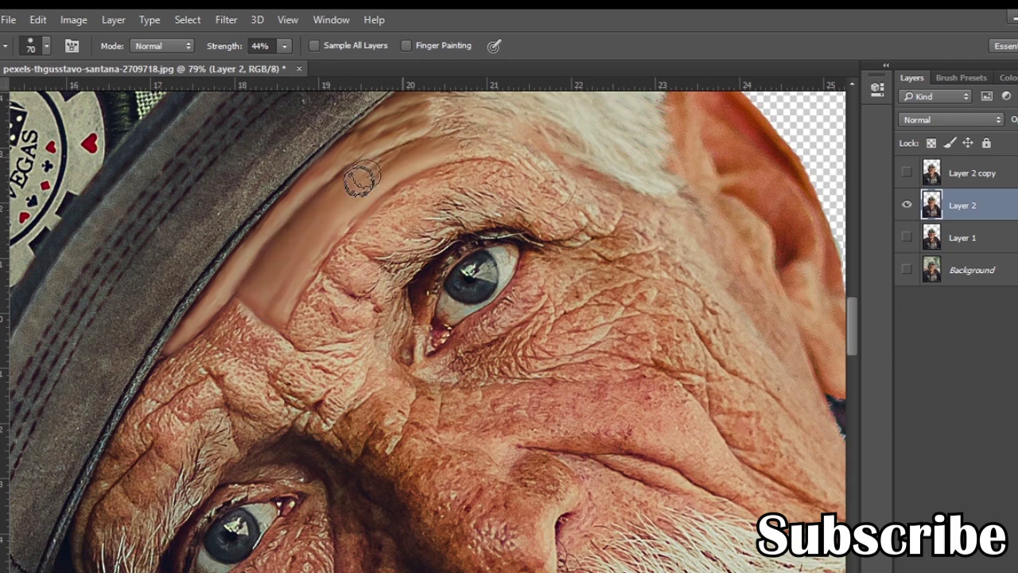
scroll(499, 192, "up", 3)
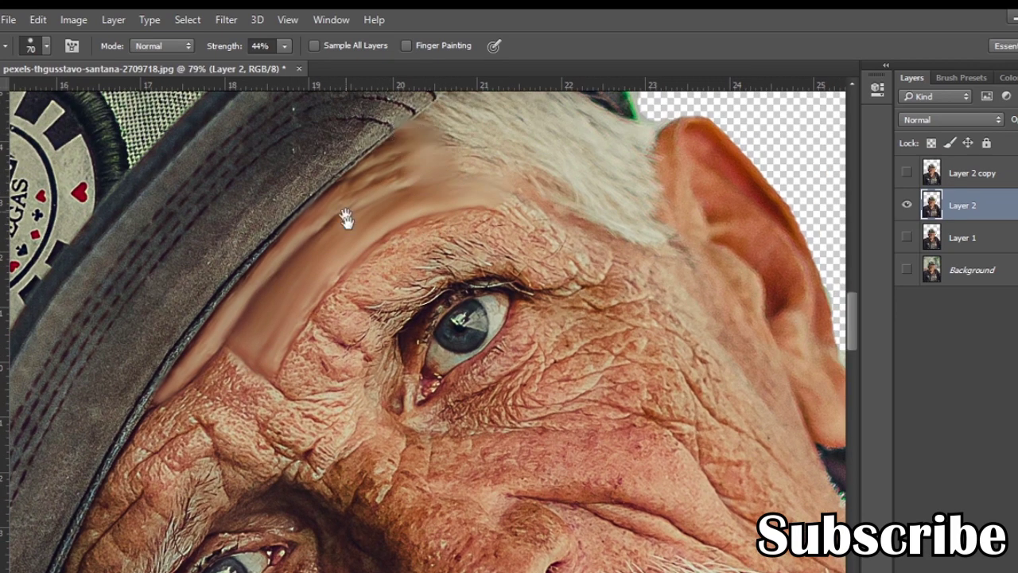
left_click_drag(346, 220, 331, 148)
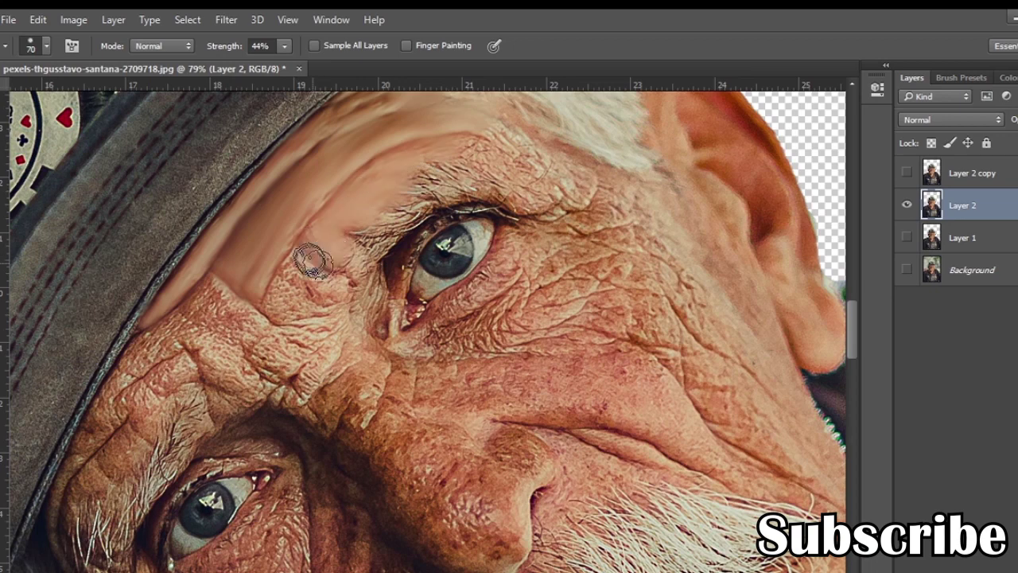
left_click_drag(296, 232, 374, 167)
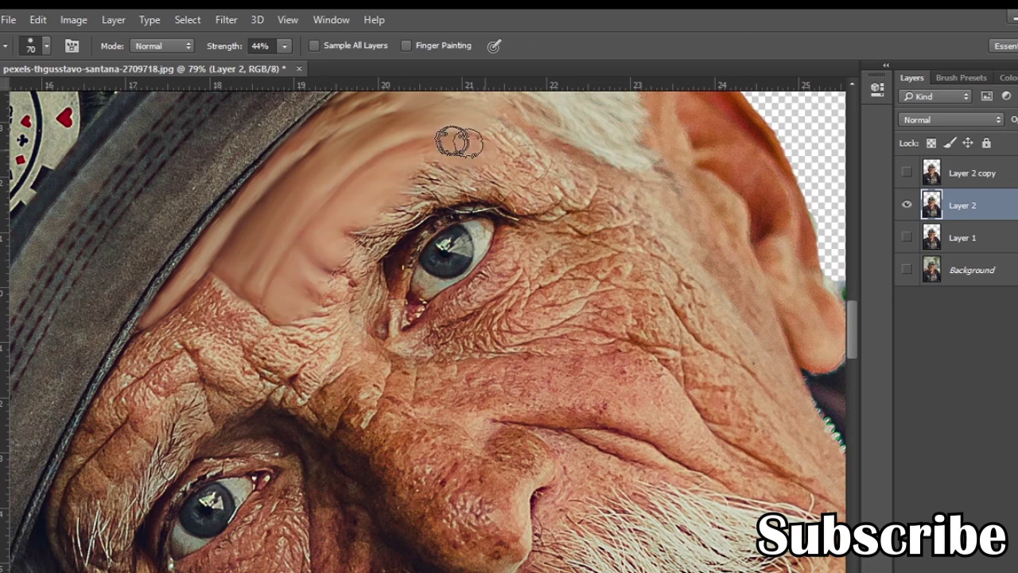
scroll(253, 230, "down", 2)
scroll(238, 258, "down", 2)
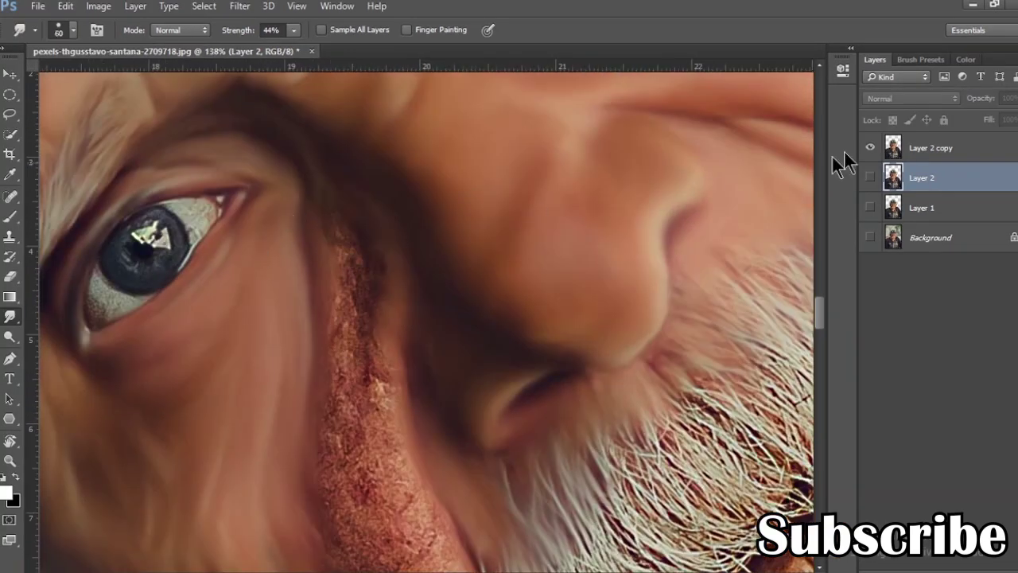
- Switch to Layer 2 copy and smudge the cheek skin beside the moustache smooth
key("alt+bracketright")
scroll(318, 382, "down", 3)
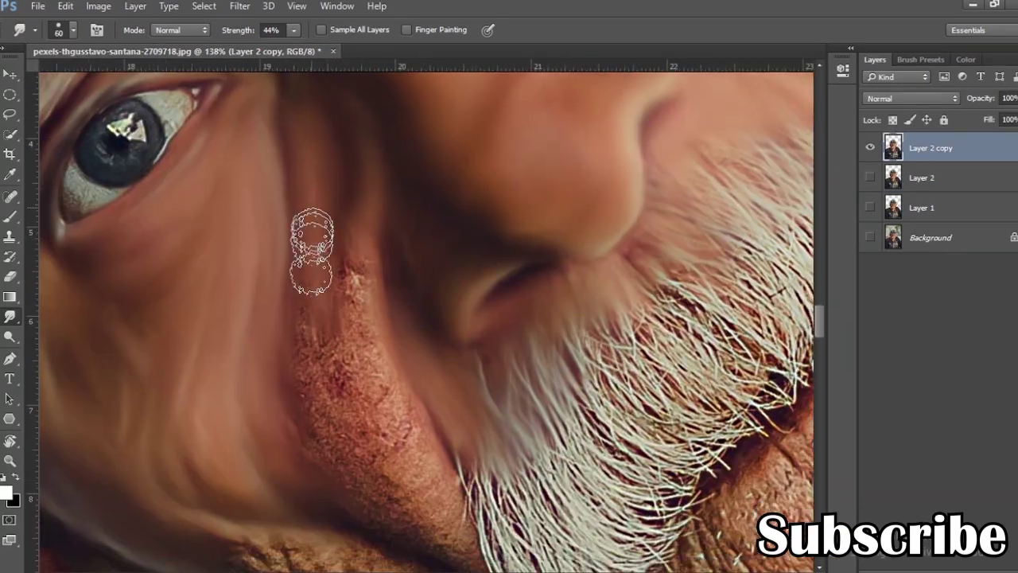
left_click_drag(353, 278, 270, 255)
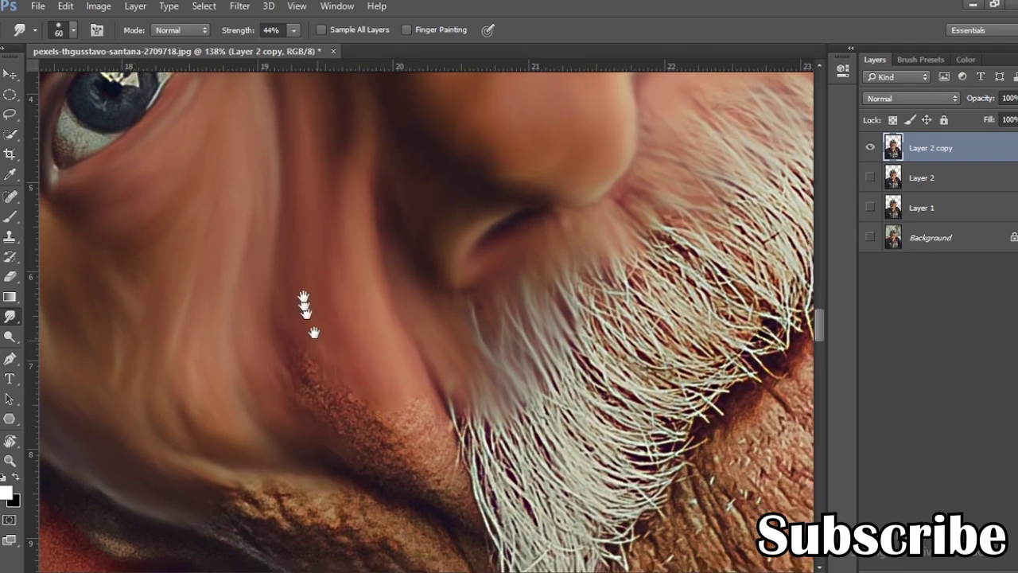
left_click_drag(336, 318, 262, 275)
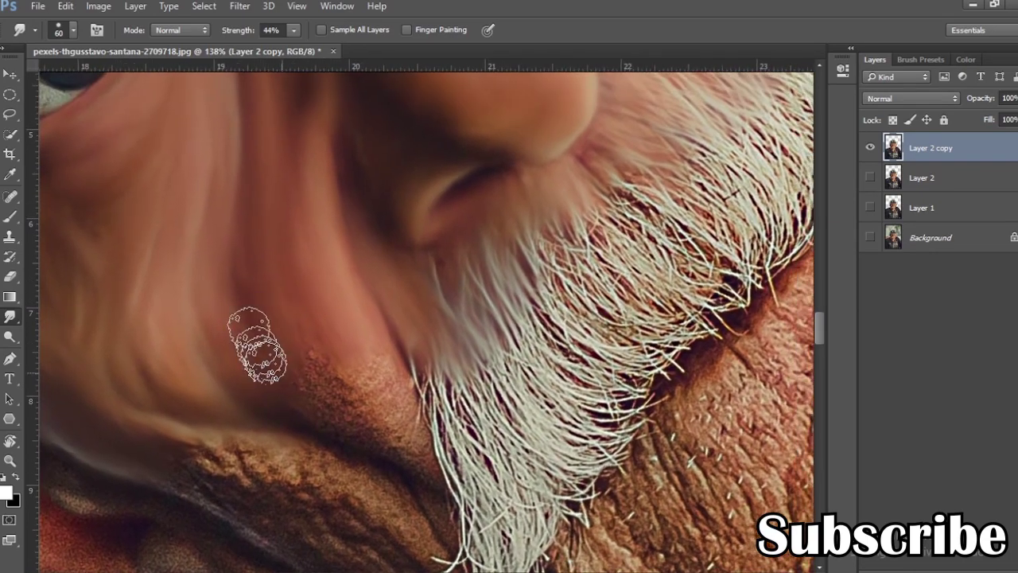
mouse_move(256, 345)
left_mouse_down()
mouse_move(390, 390)
mouse_move(356, 326)
left_mouse_up()
left_click_drag(291, 341, 390, 389)
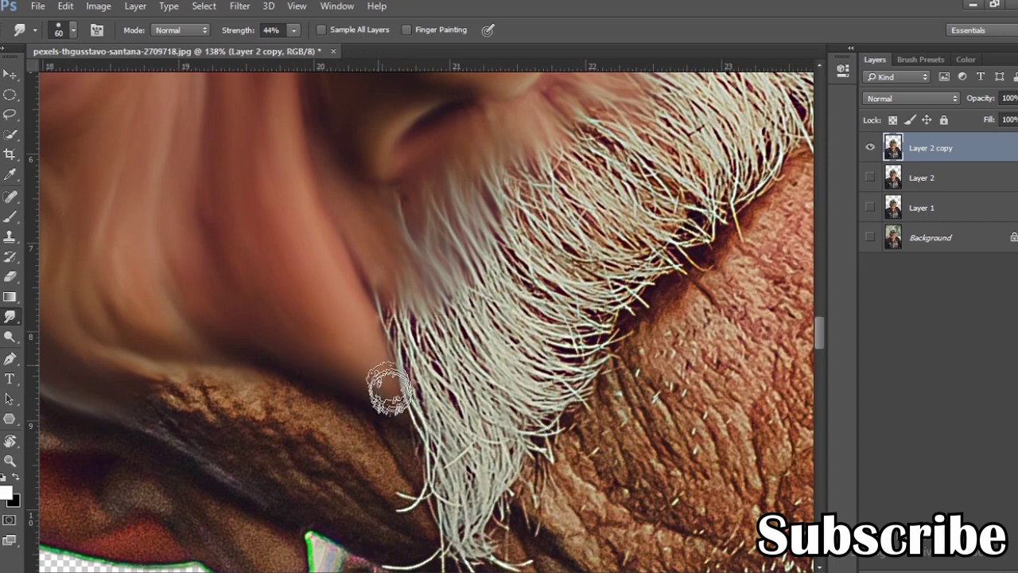
mouse_move(314, 330)
left_mouse_down()
mouse_move(273, 254)
mouse_move(262, 318)
mouse_move(297, 362)
mouse_move(295, 330)
mouse_move(320, 294)
left_mouse_up()
- Trace a closed Pen path around the ear, jaw and collar edges
key("p")
scroll(262, 227, "down", 3)
scroll(261, 227, "left", 4)
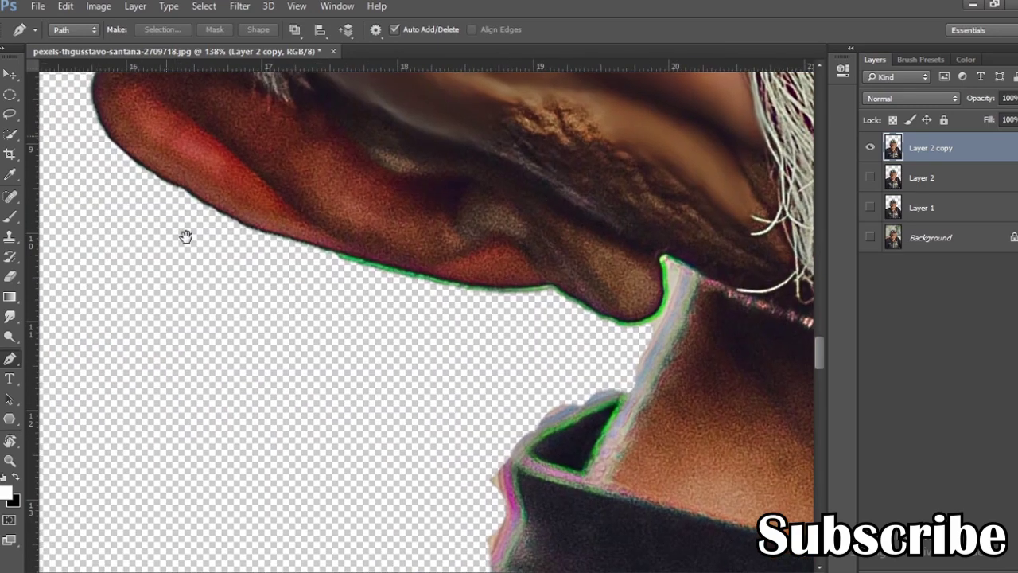
scroll(127, 223, "up", 2)
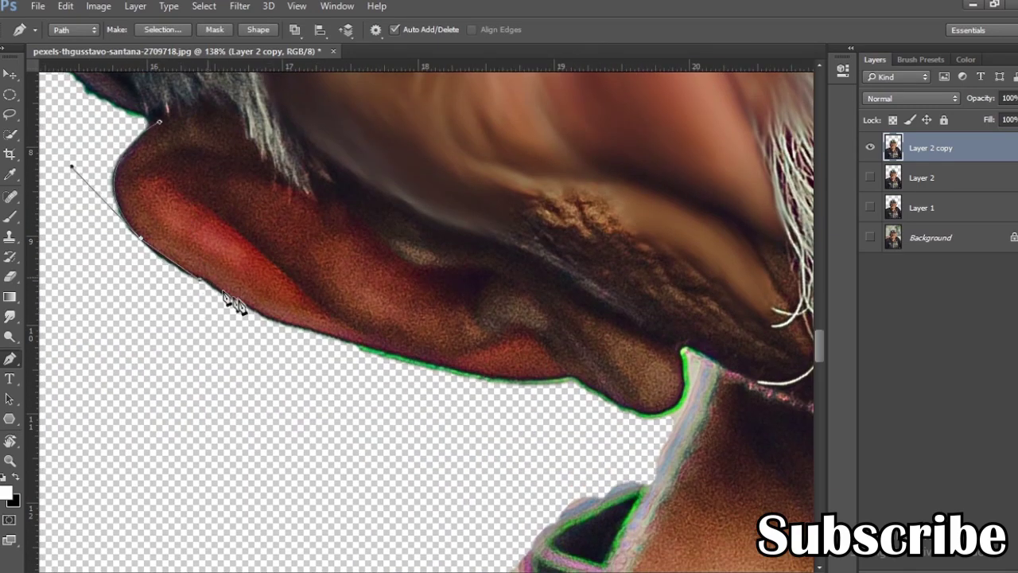
scroll(380, 358, "down", 1)
scroll(334, 350, "right", 3)
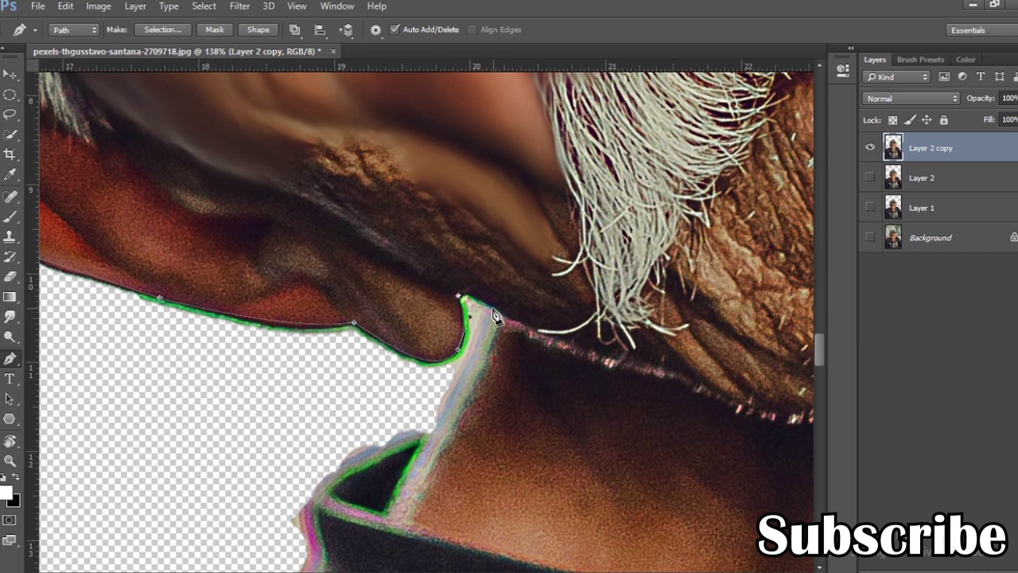
scroll(458, 439, "down", 3)
scroll(509, 358, "left", 3)
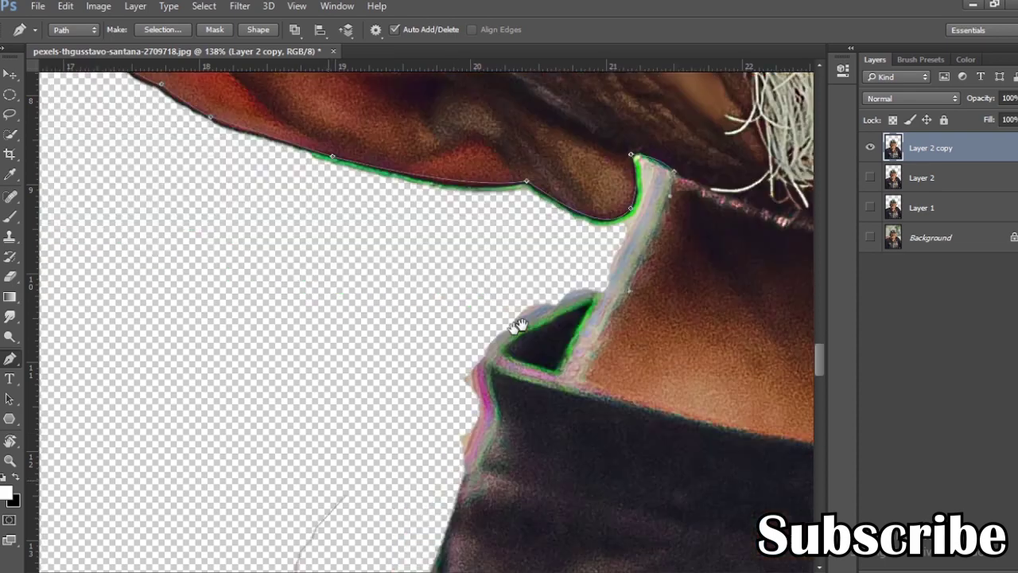
scroll(519, 410, "down", 2)
scroll(516, 362, "left", 1)
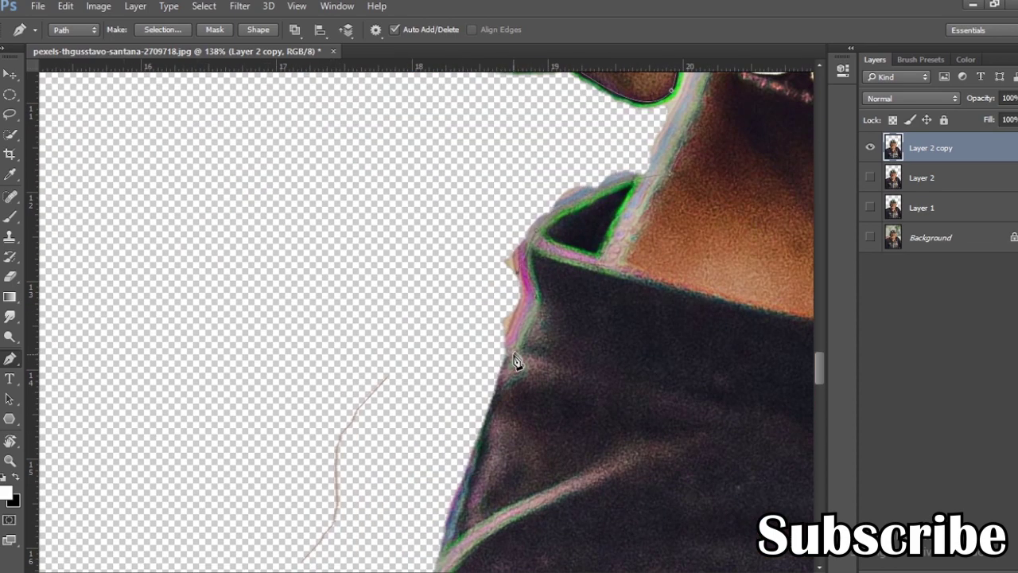
scroll(483, 382, "down", 3)
scroll(509, 318, "left", 1)
scroll(481, 388, "down", 4)
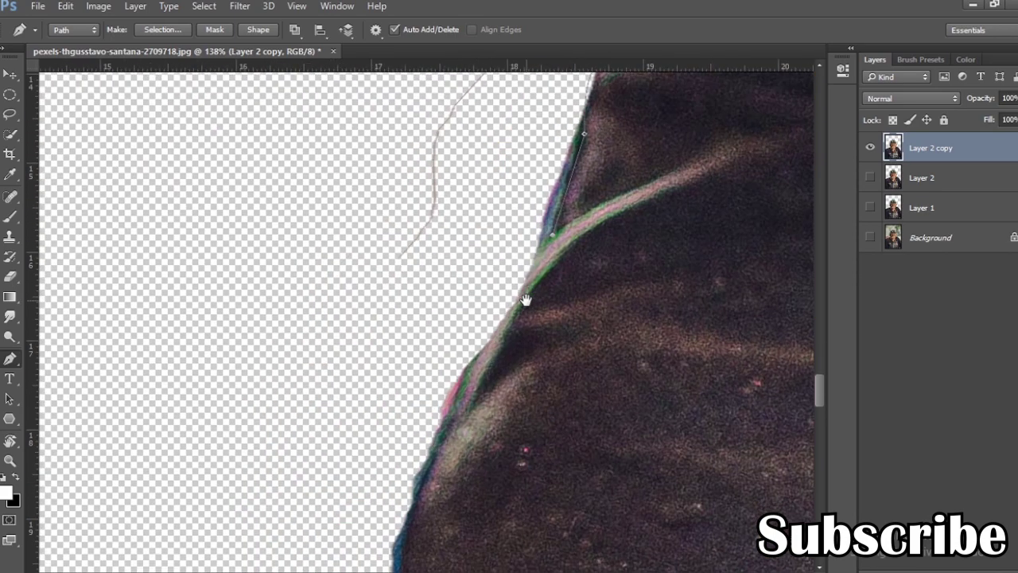
left_click(438, 334)
left_click(332, 263)
scroll(391, 186, "down", 3)
left_click(253, 197)
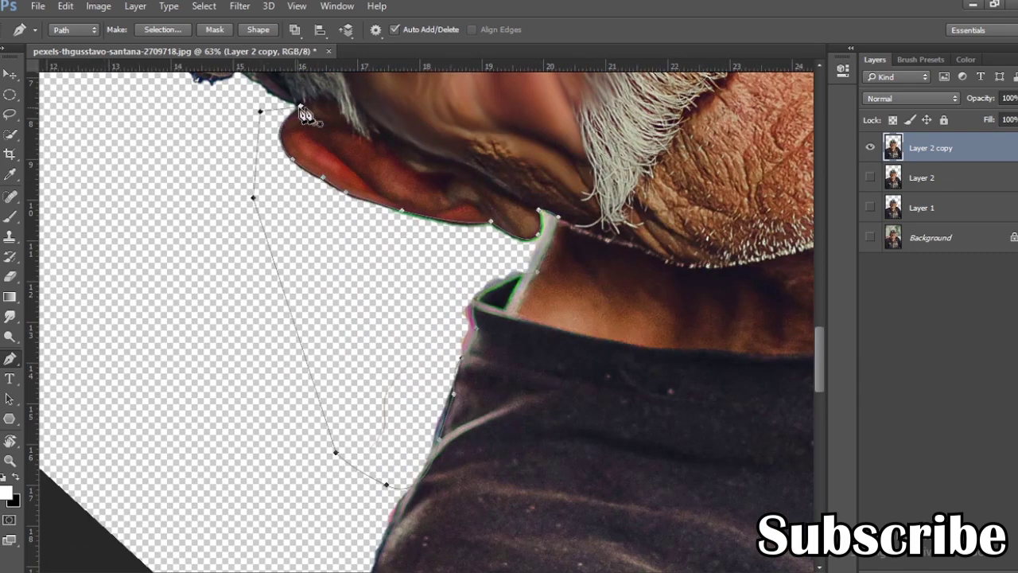
left_click(300, 109)
key("Return")
- Convert the path into a selection with zero feather
scroll(468, 218, "up", 3)
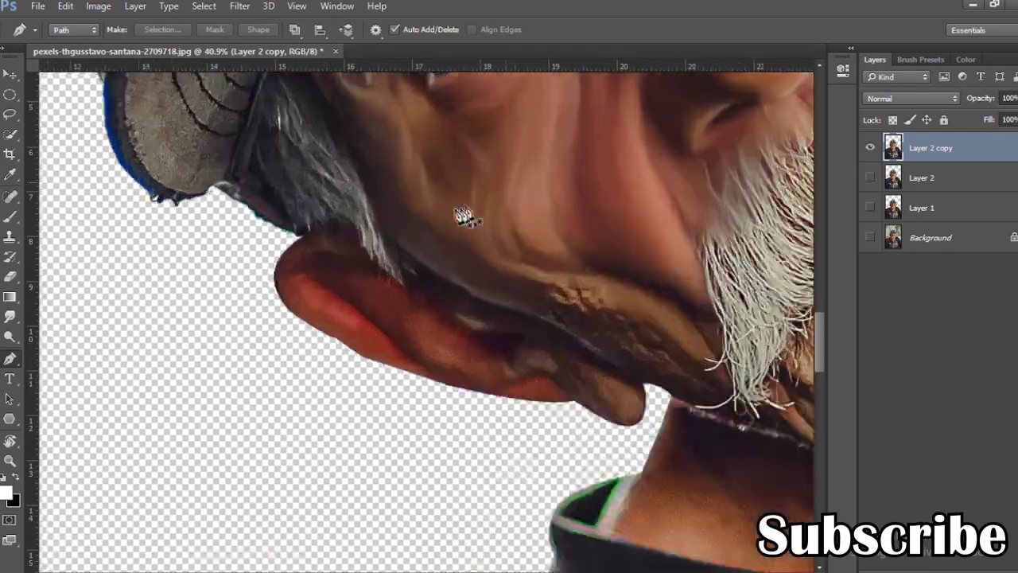
left_click_drag(125, 142, 491, 321)
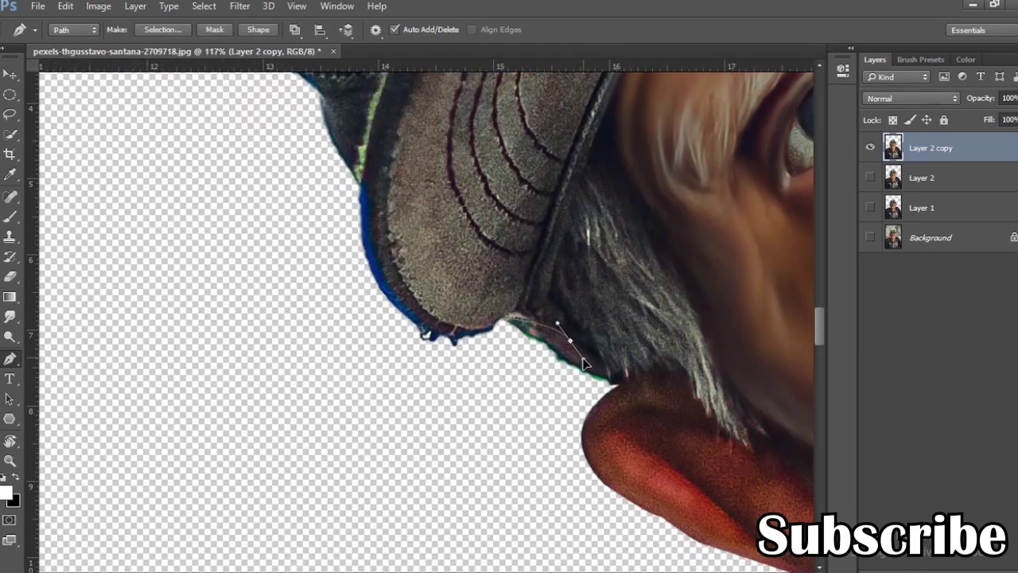
right_click(593, 262)
left_click(637, 239)
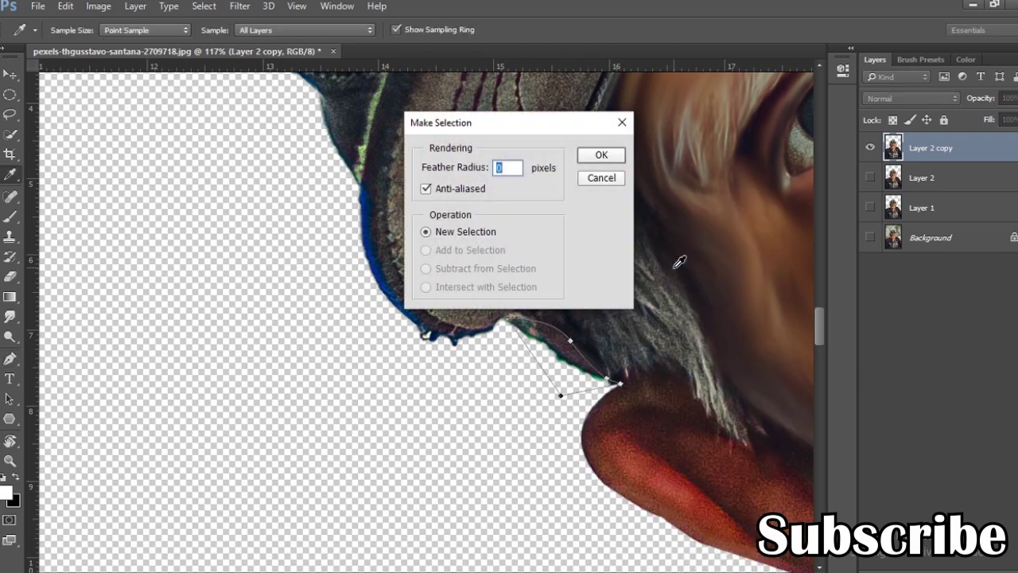
key("Return")
- Smudge the ear, inner ear and earlobe skin smooth at 44% strength
scroll(674, 270, "down", 3)
left_click_drag(674, 265, 384, 278)
scroll(385, 279, "up", 3)
key("r")
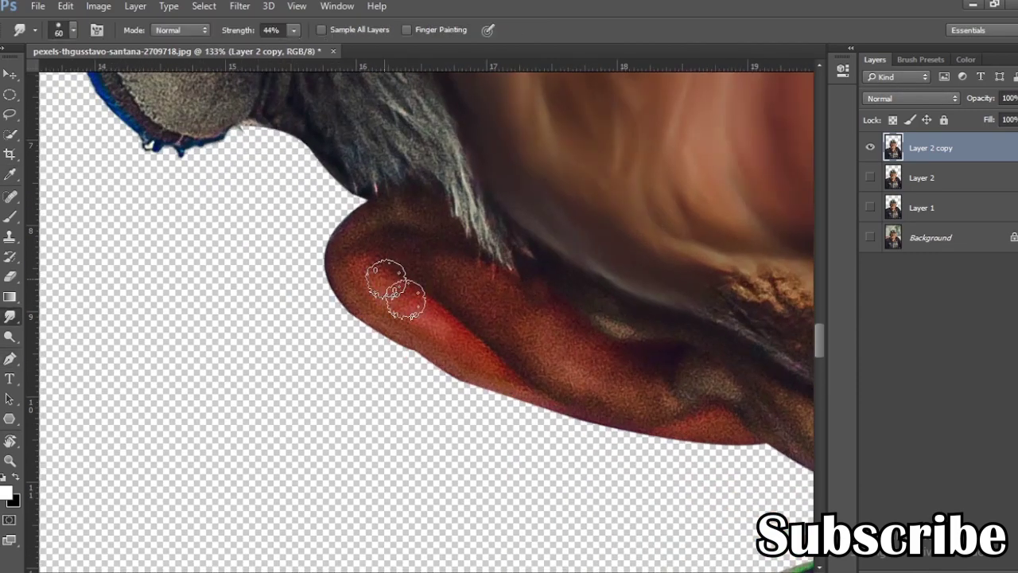
left_click_drag(402, 220, 370, 293)
left_click_drag(457, 247, 379, 227)
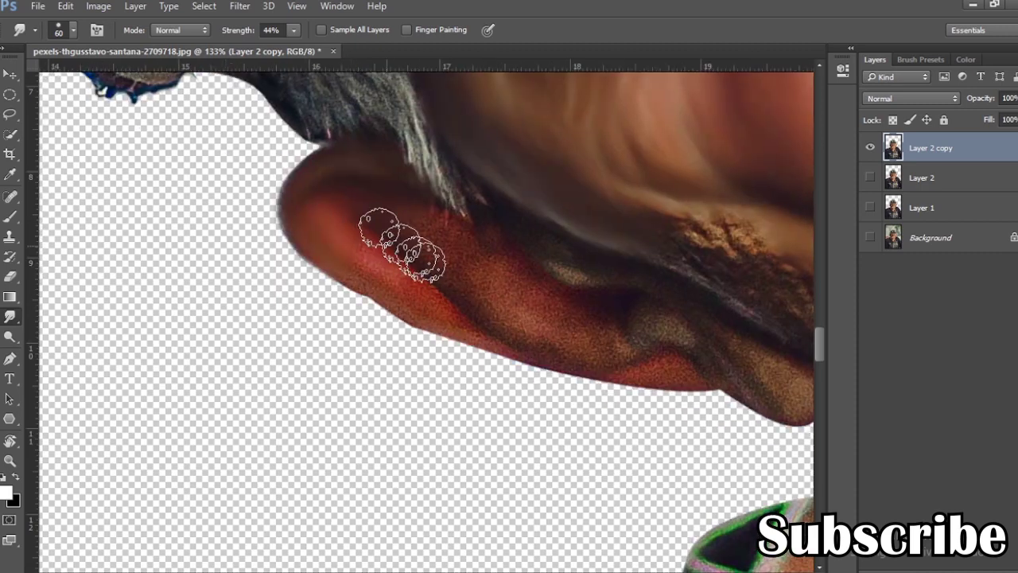
left_click_drag(430, 278, 384, 269)
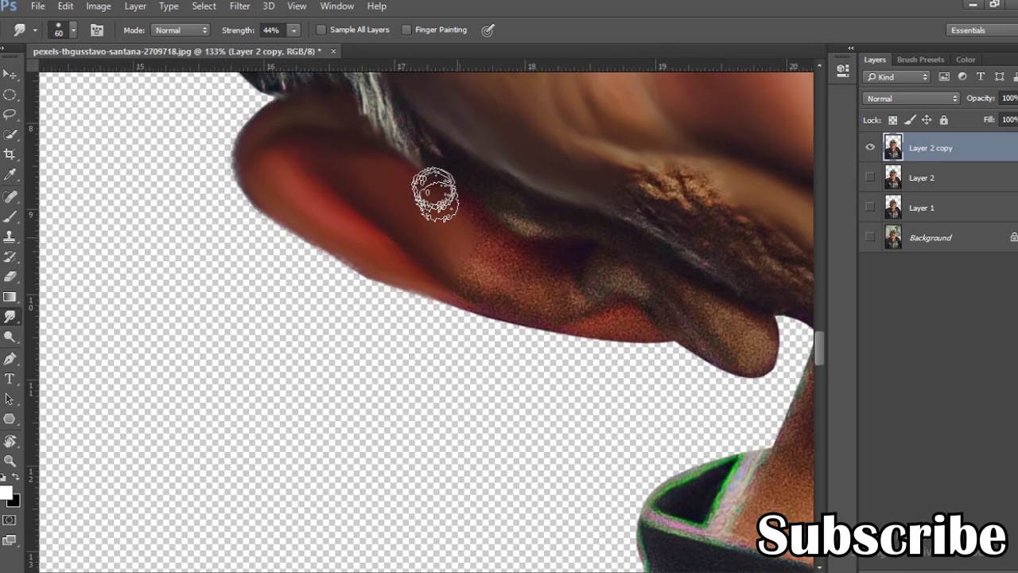
mouse_move(523, 209)
left_mouse_down()
mouse_move(468, 217)
mouse_move(442, 206)
mouse_move(403, 268)
left_mouse_up()
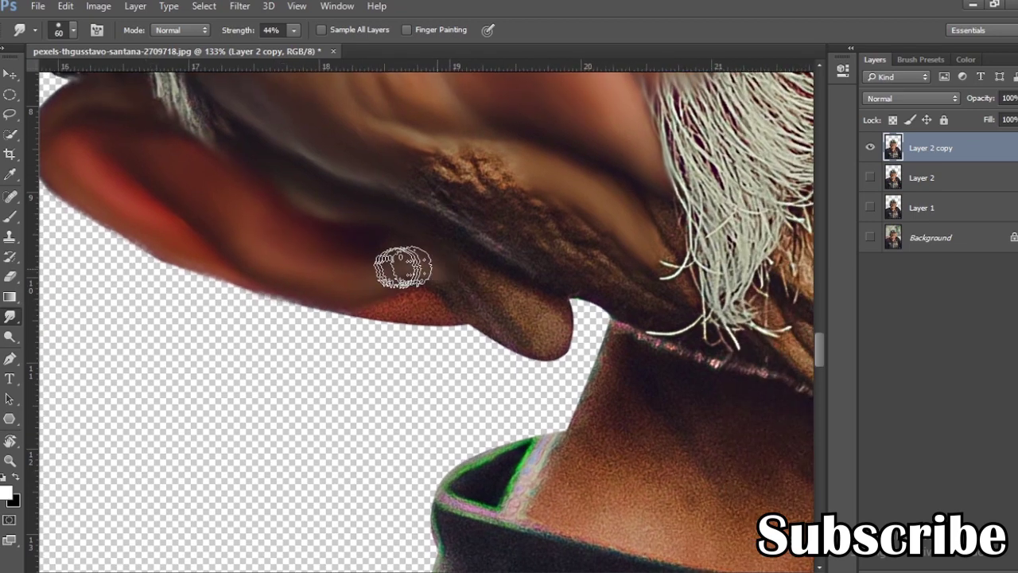
mouse_move(477, 264)
left_mouse_down()
mouse_move(397, 221)
mouse_move(486, 334)
left_mouse_up()
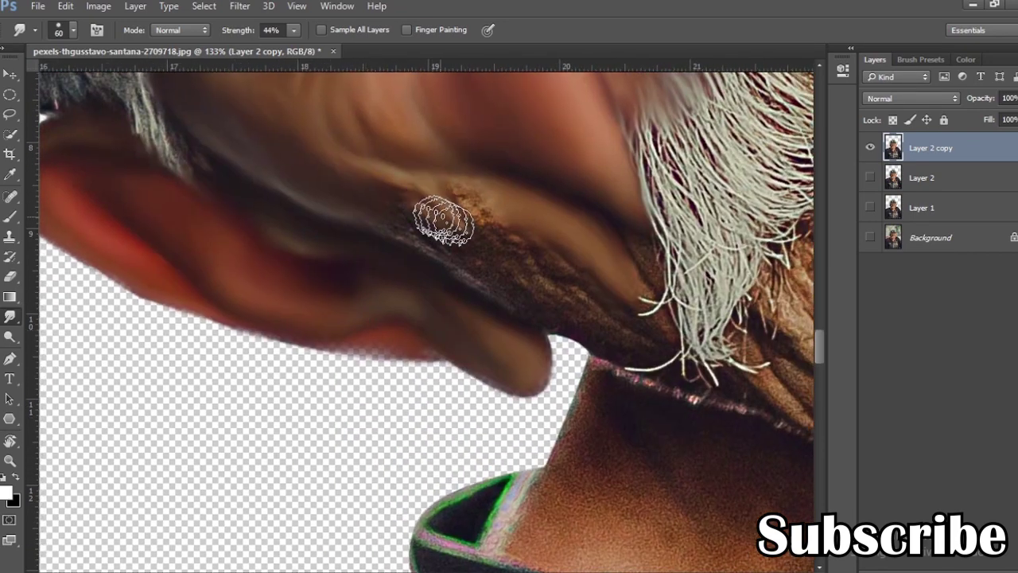
- Enlarge the brush to 50 and smudge the cheek skin between the white hair and beard smooth
left_click_drag(476, 198, 367, 153)
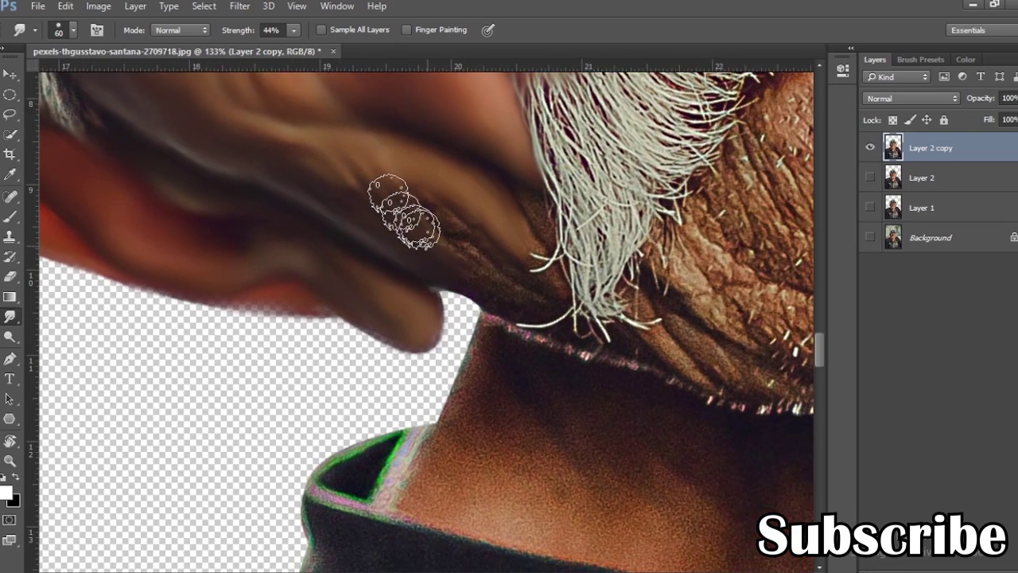
left_click_drag(466, 228, 299, 223)
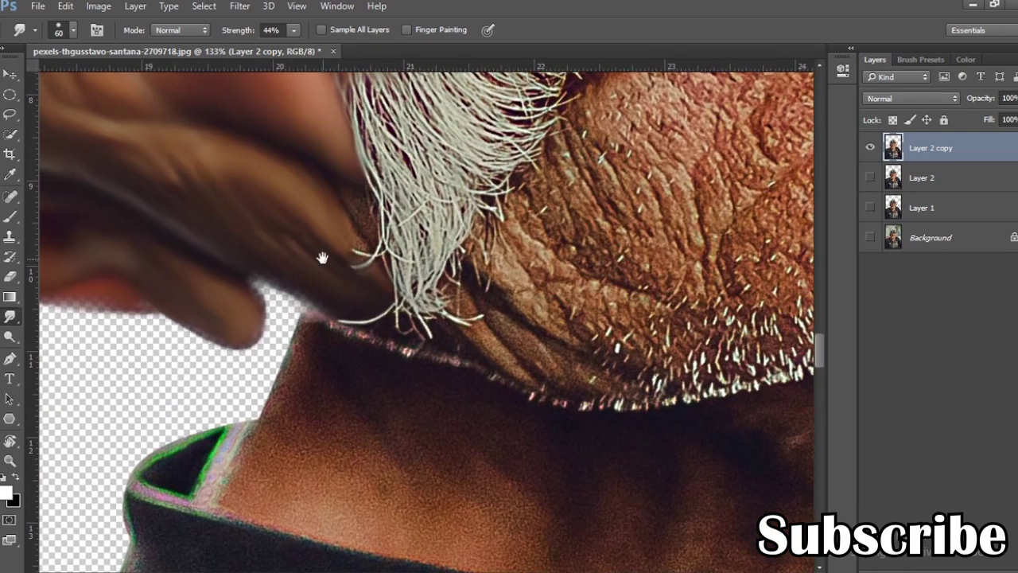
scroll(302, 278, "up", 1)
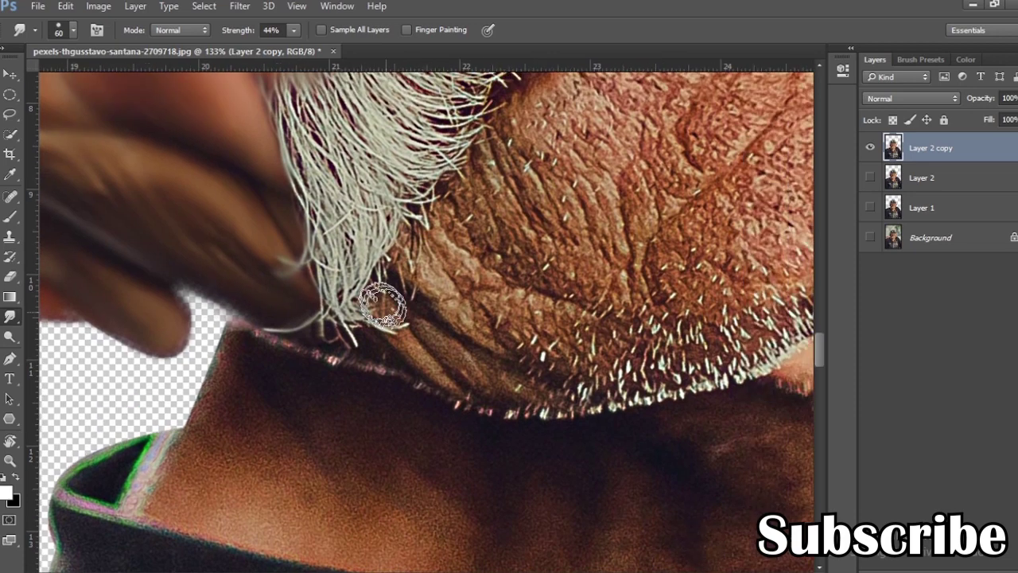
left_click_drag(394, 362, 326, 290)
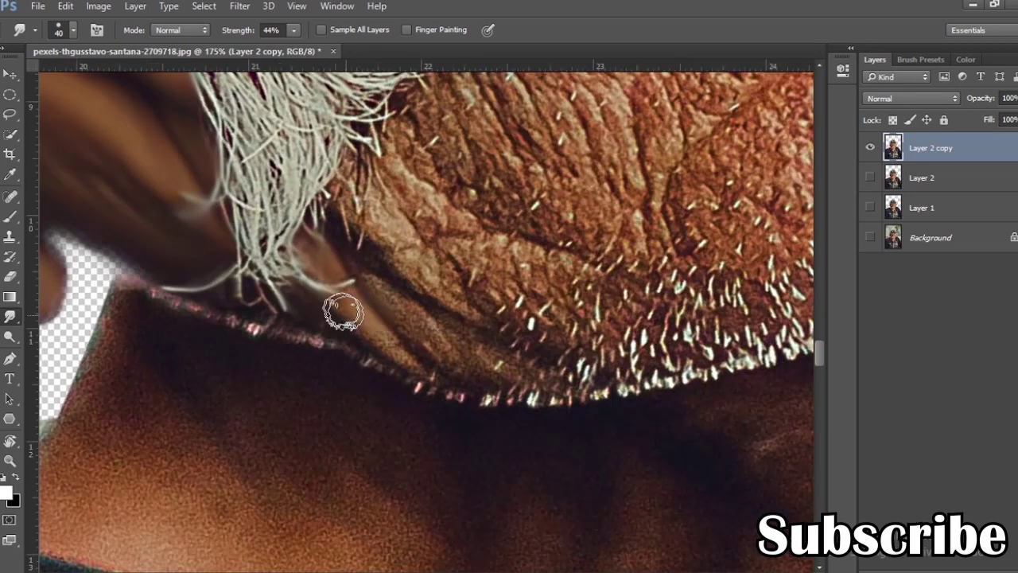
scroll(403, 317, "up", 2)
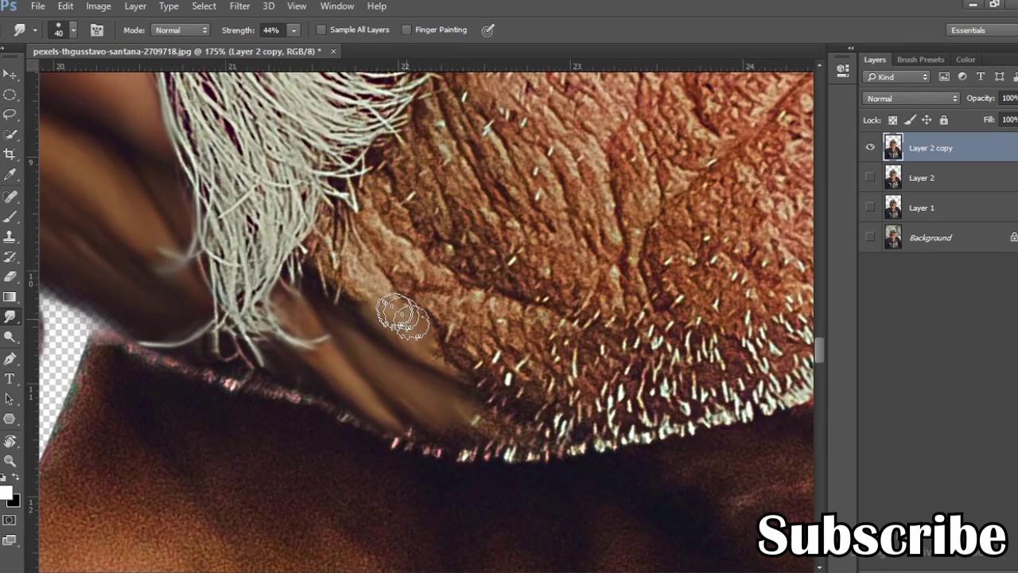
scroll(317, 310, "up", 2)
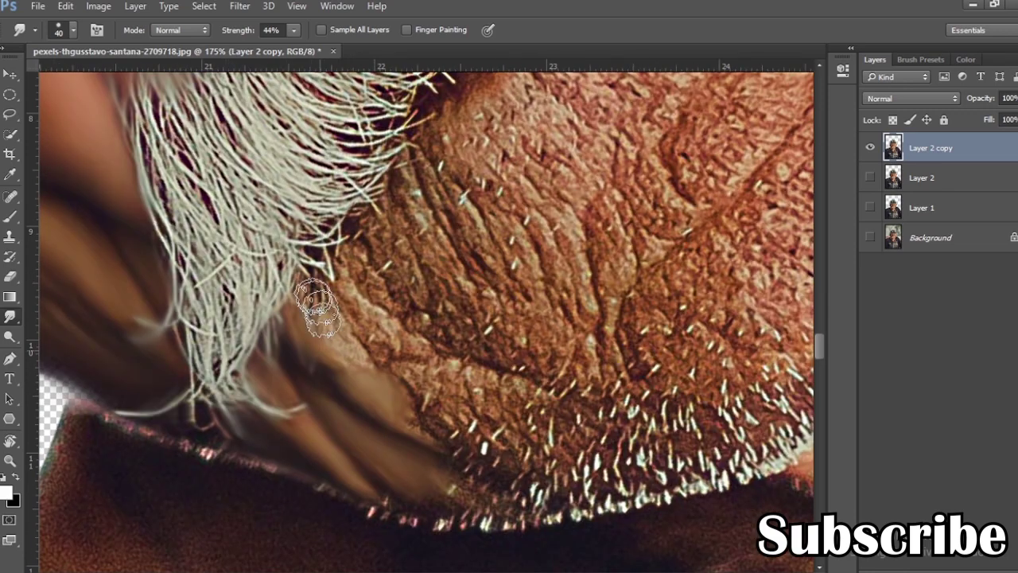
scroll(362, 318, "up", 2)
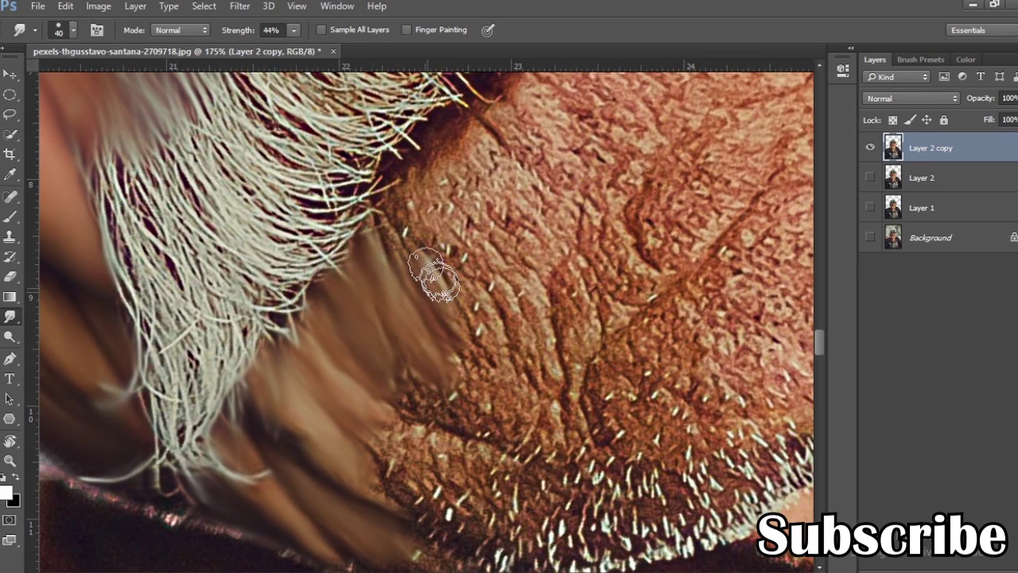
scroll(360, 317, "up", 2)
scroll(348, 295, "up", 2)
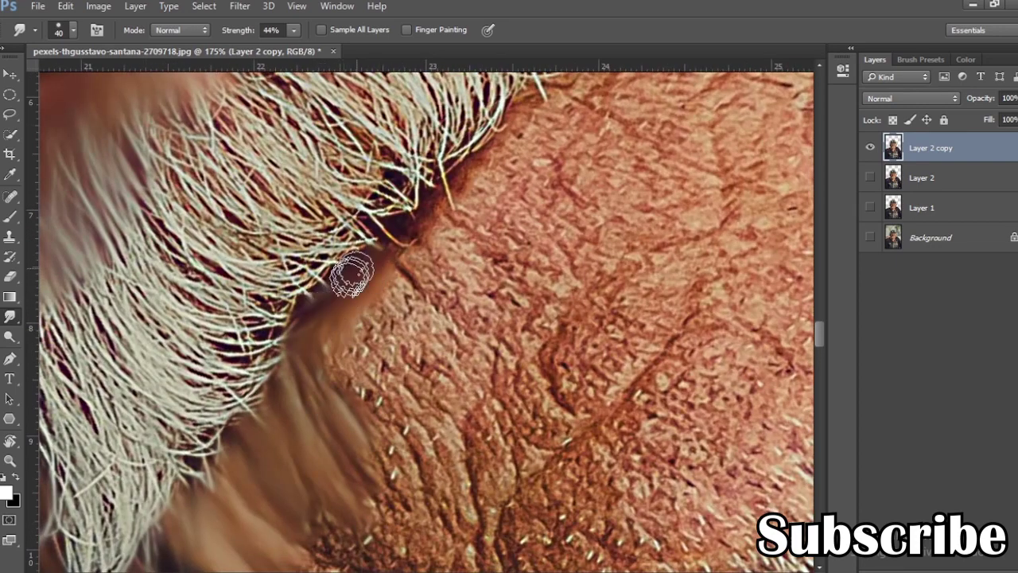
scroll(353, 286, "up", 2)
scroll(293, 323, "down", 1)
scroll(294, 318, "down", 1)
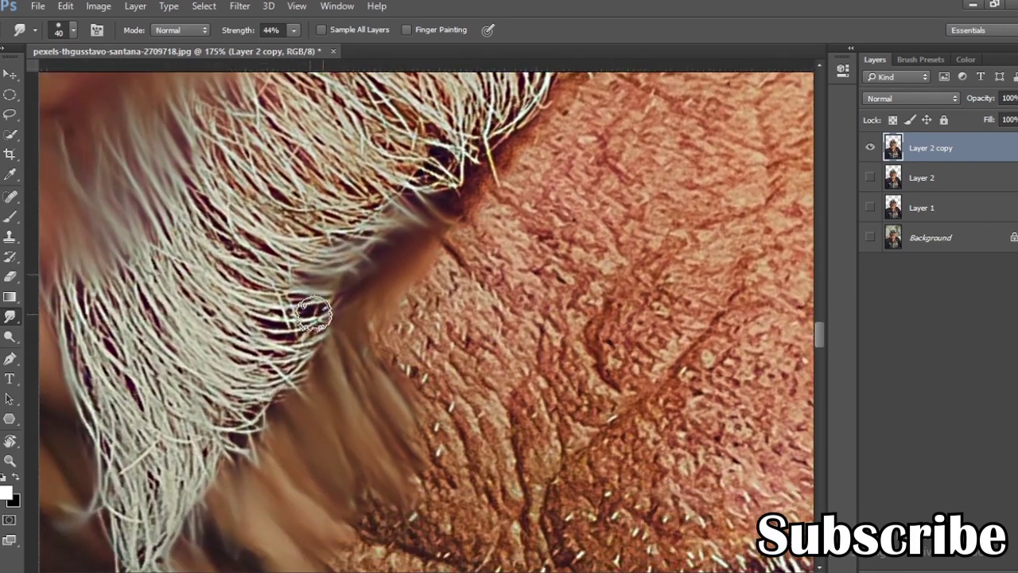
scroll(279, 294, "down", 1)
scroll(279, 294, "down", 2)
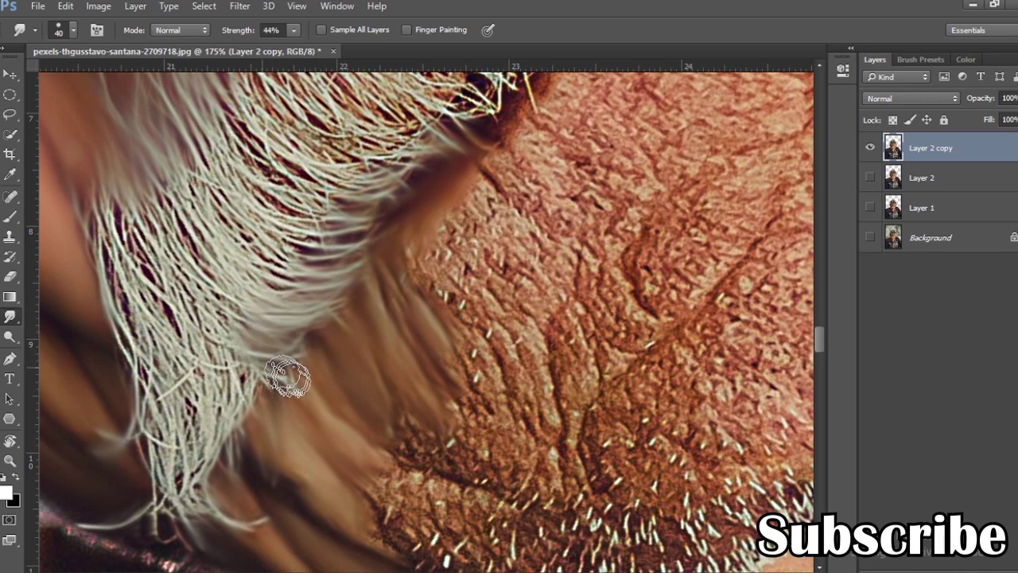
left_click_drag(205, 425, 227, 352)
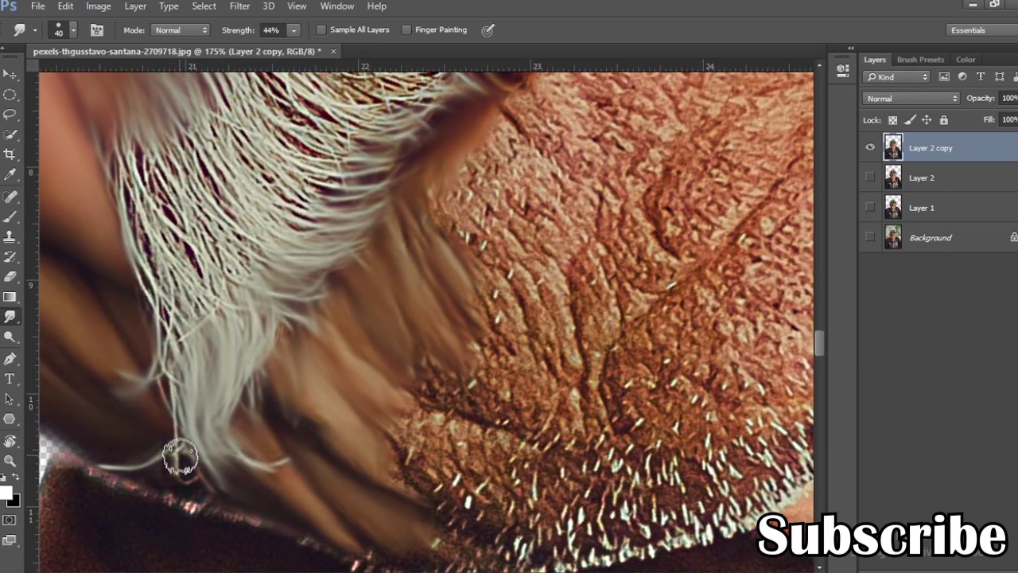
scroll(195, 397, "up", 2)
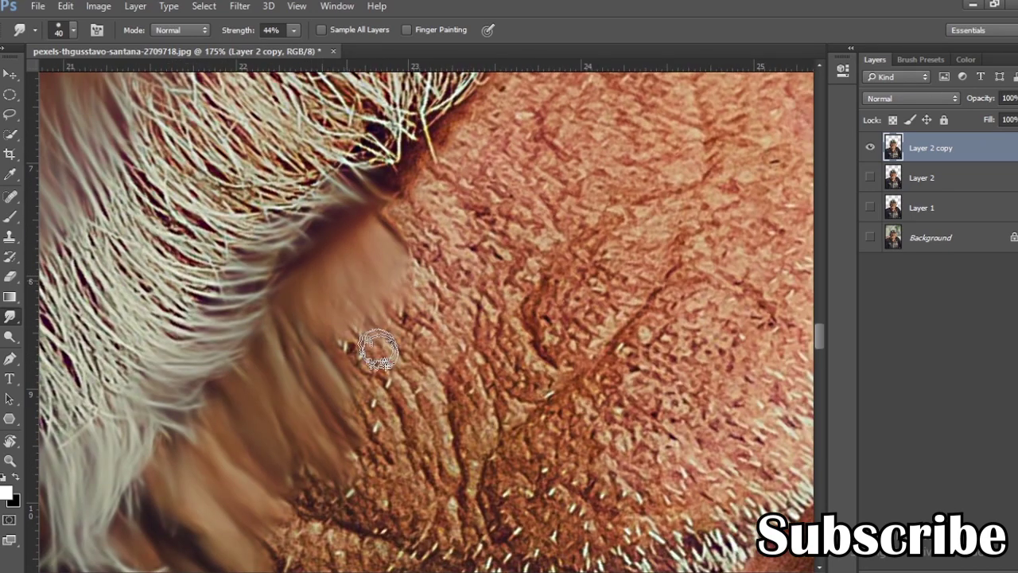
scroll(358, 334, "right", 3)
key("bracketright")
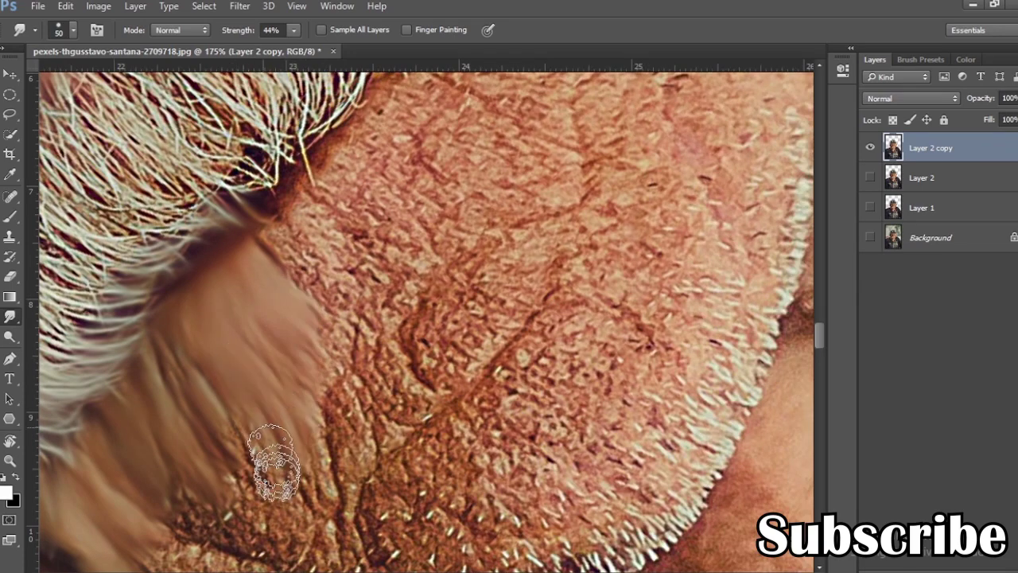
scroll(213, 416, "up", 3)
scroll(212, 415, "right", 1)
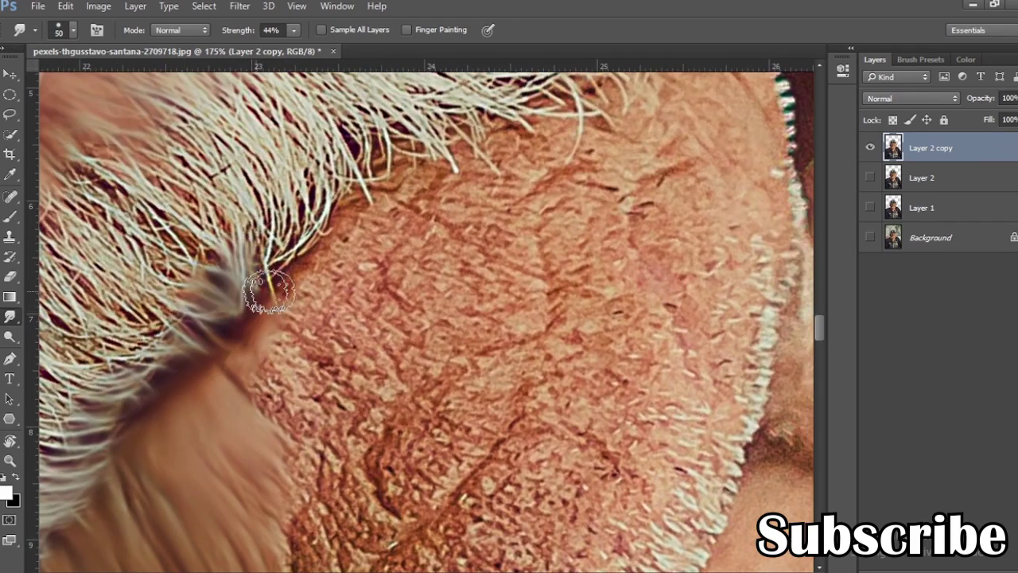
scroll(302, 222, "up", 1)
scroll(329, 238, "up", 2)
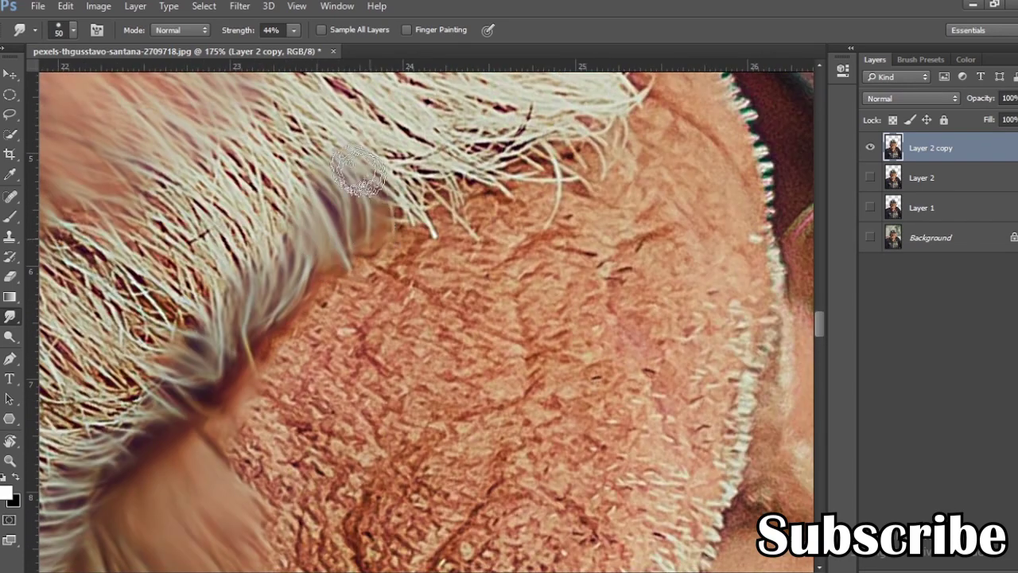
scroll(390, 243, "right", 1)
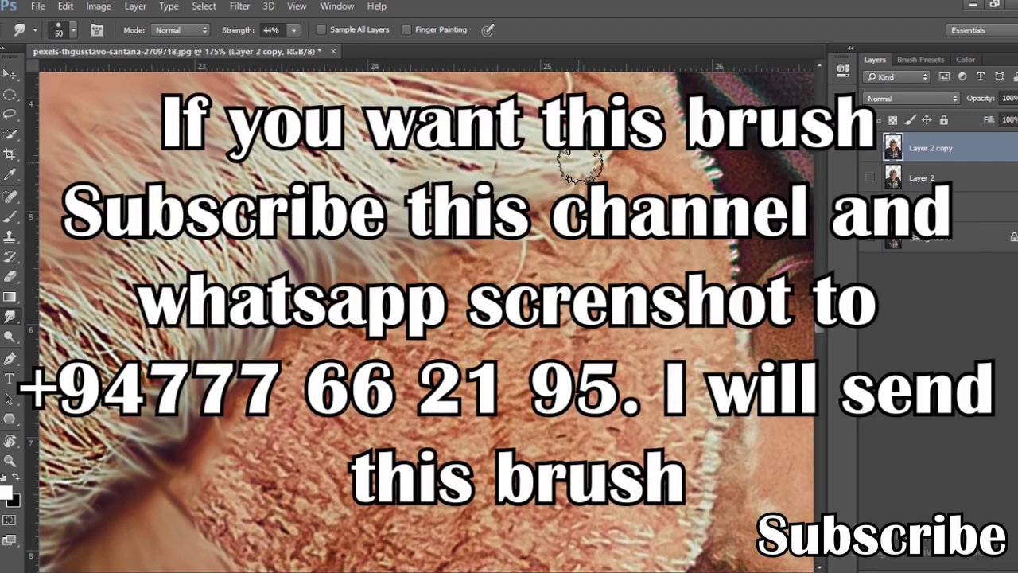
scroll(477, 207, "right", 1)
scroll(493, 175, "up", 1)
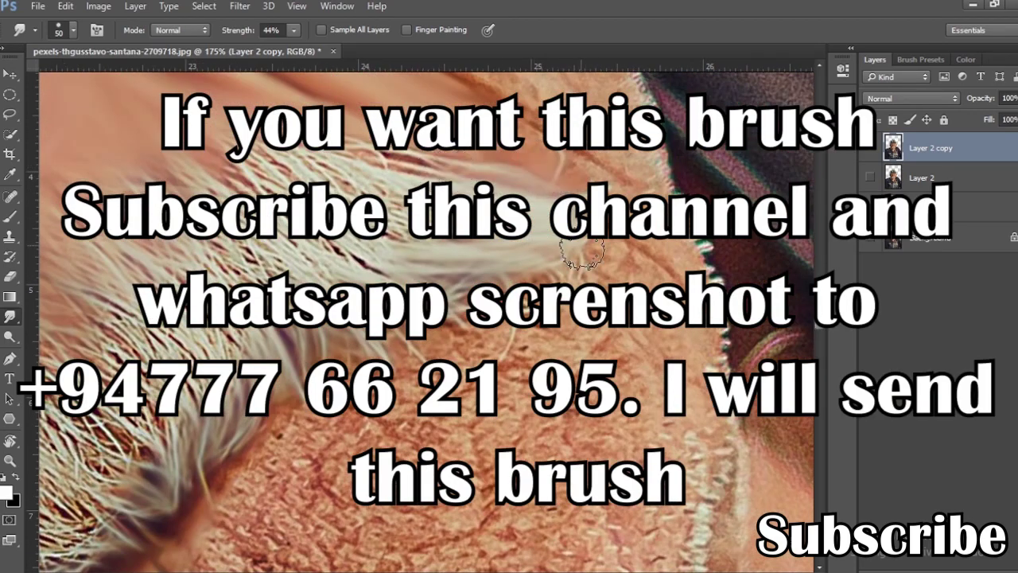
scroll(556, 255, "down", 1)
scroll(398, 258, "right", 1)
scroll(342, 337, "down", 1)
scroll(342, 336, "left", 1)
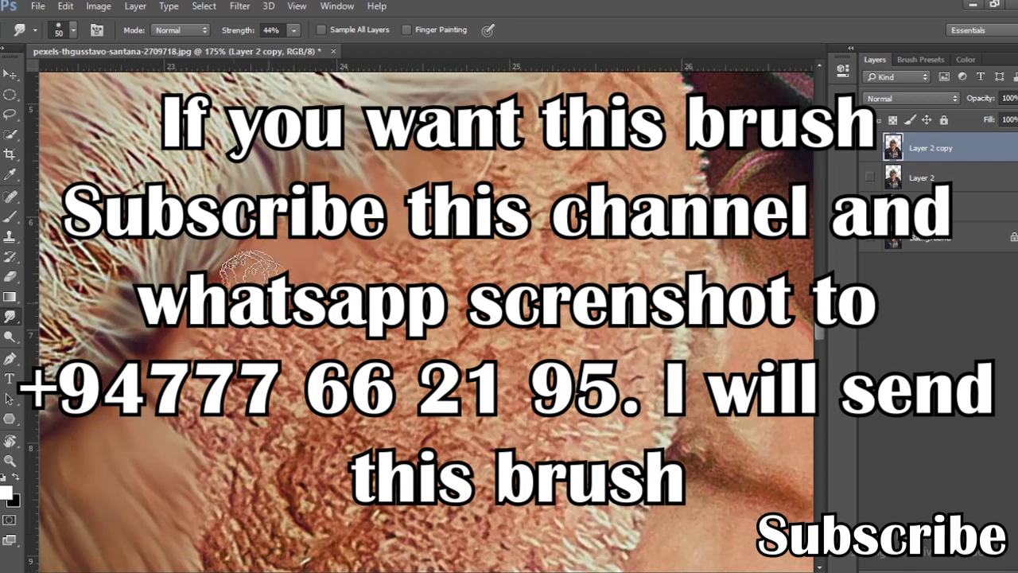
scroll(251, 266, "down", 1)
scroll(250, 266, "left", 1)
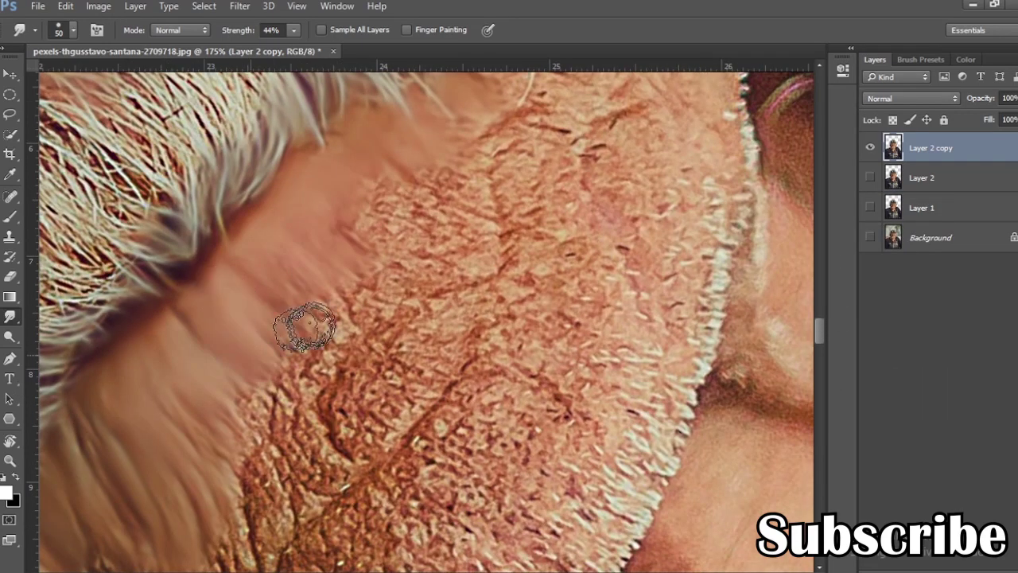
scroll(334, 290, "up", 1)
scroll(334, 291, "right", 1)
scroll(334, 286, "right", 1)
scroll(390, 254, "right", 1)
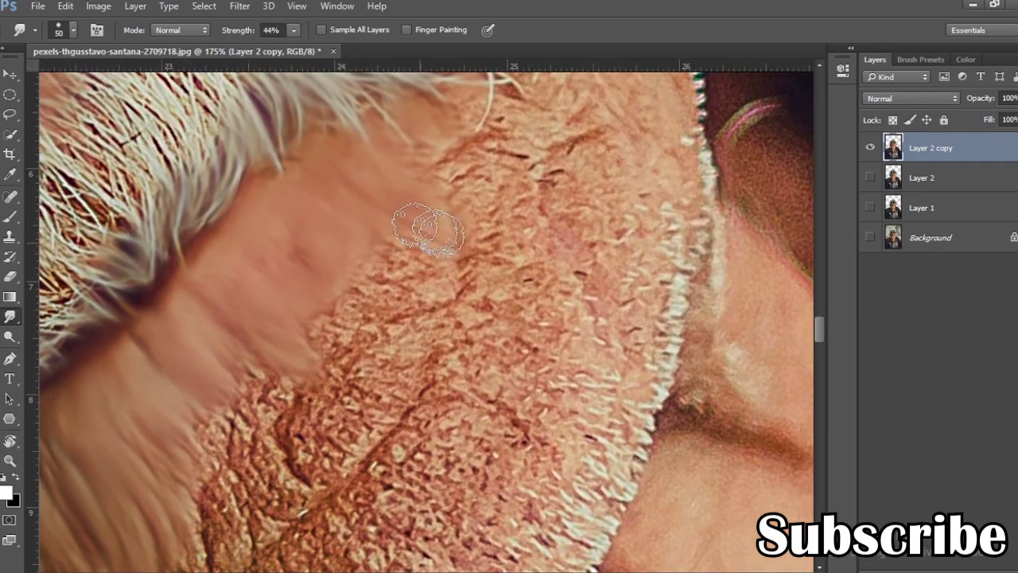
scroll(342, 247, "down", 1)
scroll(342, 247, "right", 1)
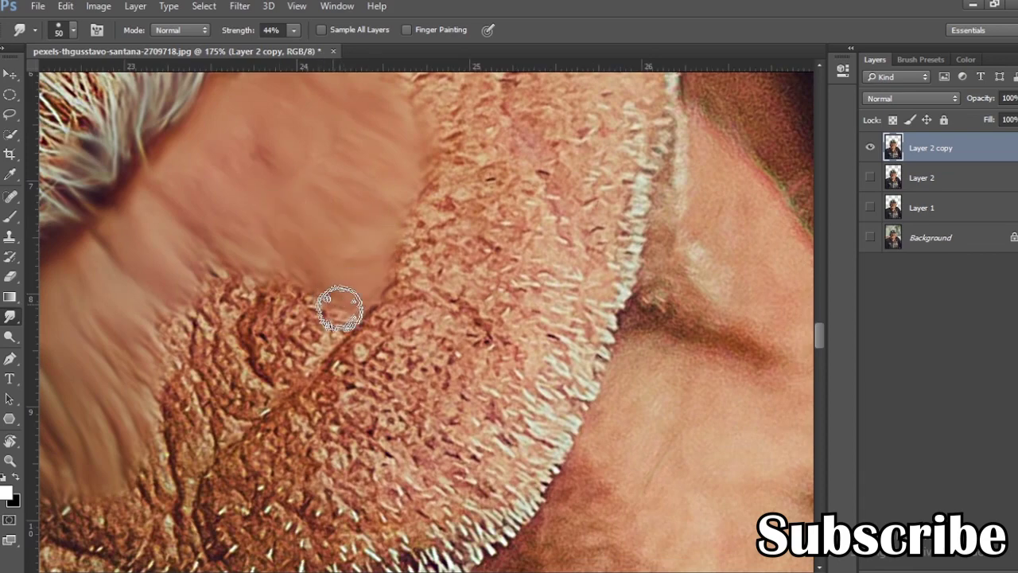
scroll(199, 310, "down", 1)
scroll(199, 310, "left", 1)
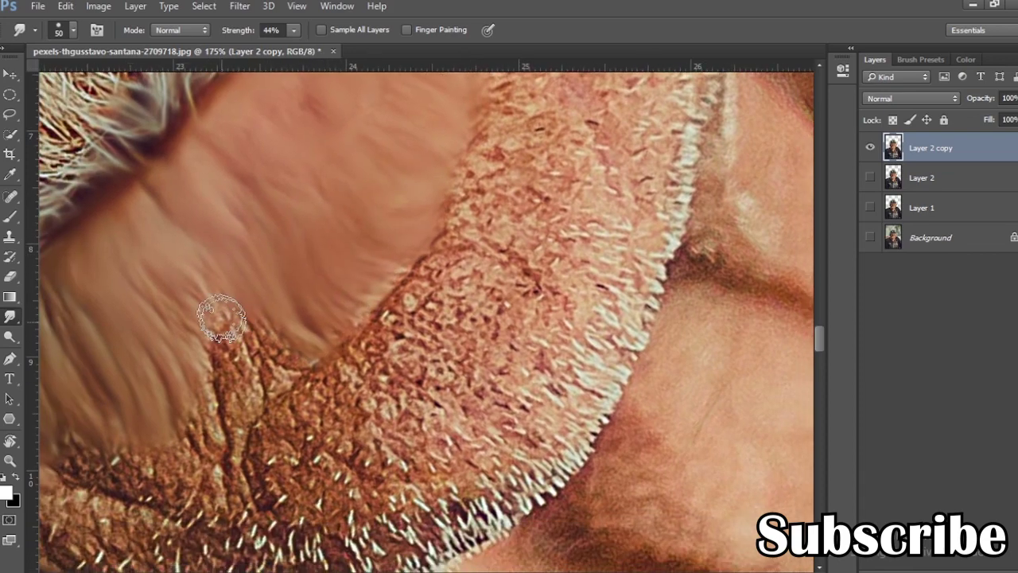
scroll(297, 234, "down", 2)
scroll(297, 234, "left", 1)
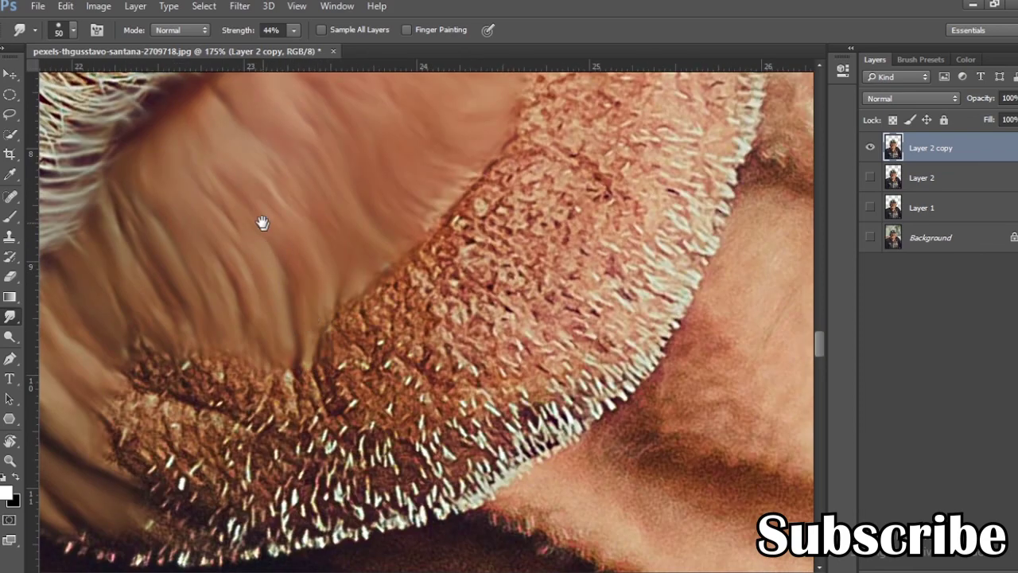
scroll(342, 279, "up", 3)
scroll(398, 263, "up", 1)
scroll(398, 262, "right", 1)
scroll(429, 159, "right", 2)
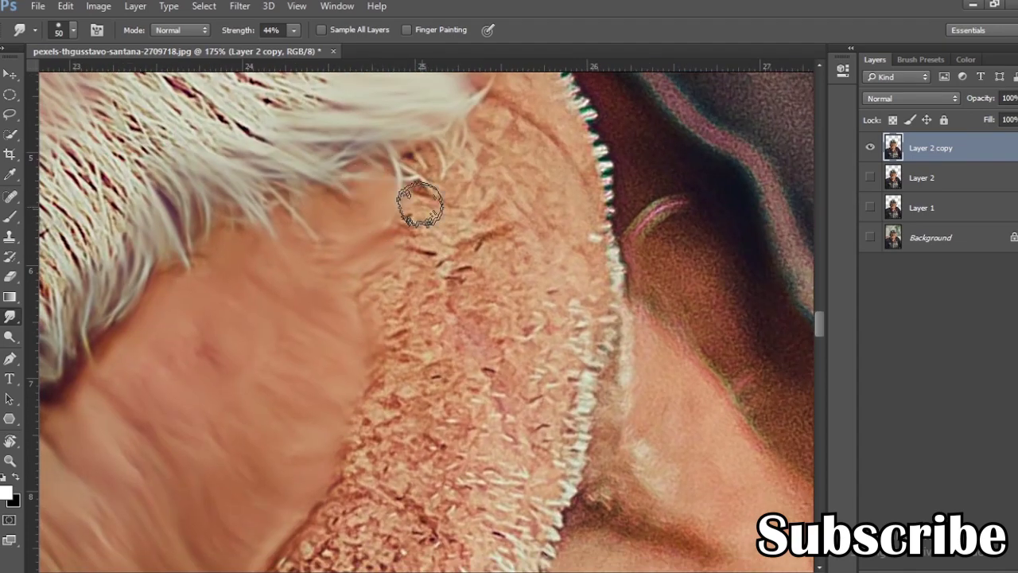
scroll(358, 278, "down", 1)
scroll(358, 278, "right", 1)
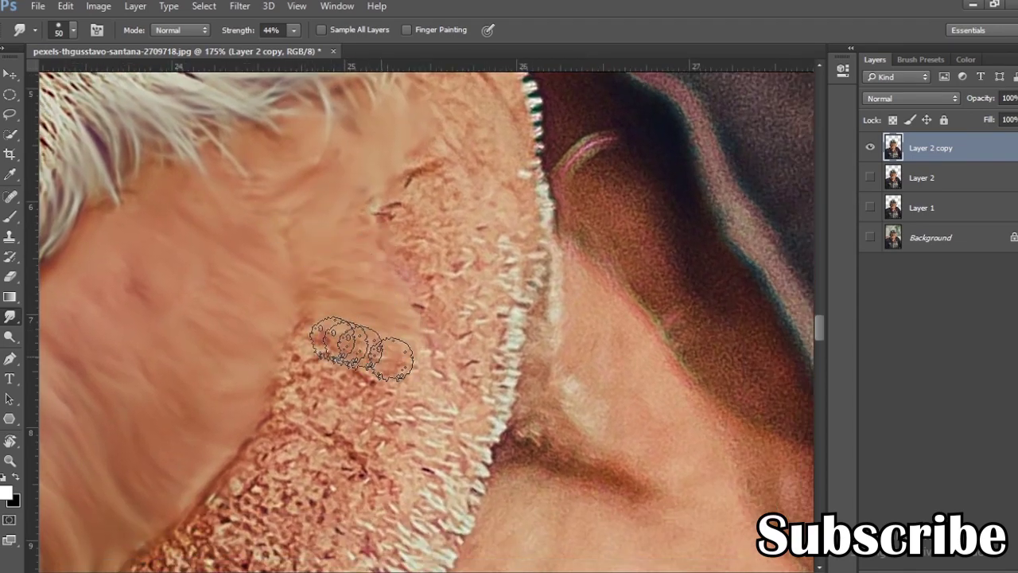
scroll(362, 349, "down", 2)
scroll(350, 286, "up", 1)
scroll(382, 279, "left", 1)
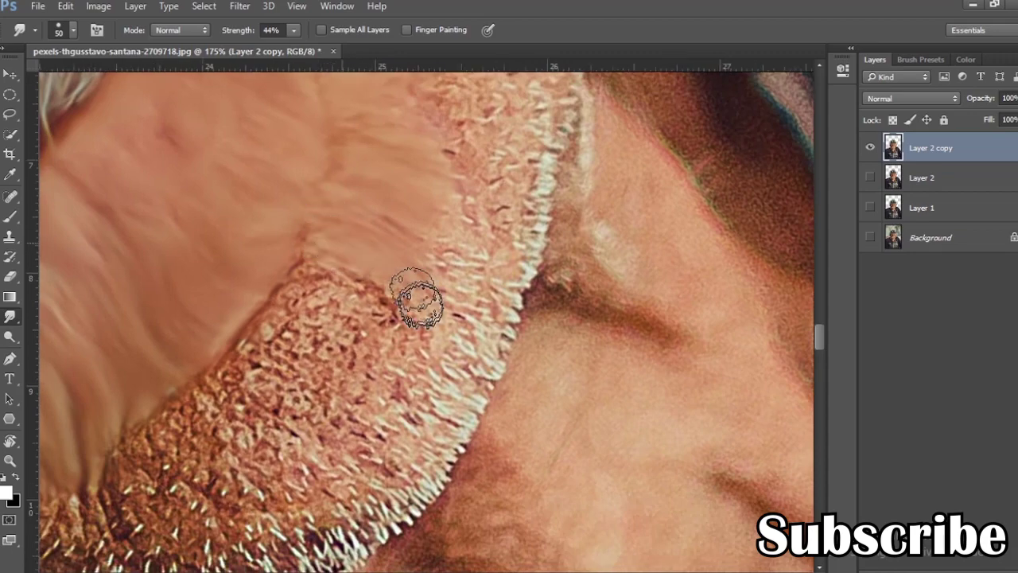
left_click_drag(416, 299, 380, 325)
scroll(329, 289, "down", 1)
scroll(345, 228, "left", 1)
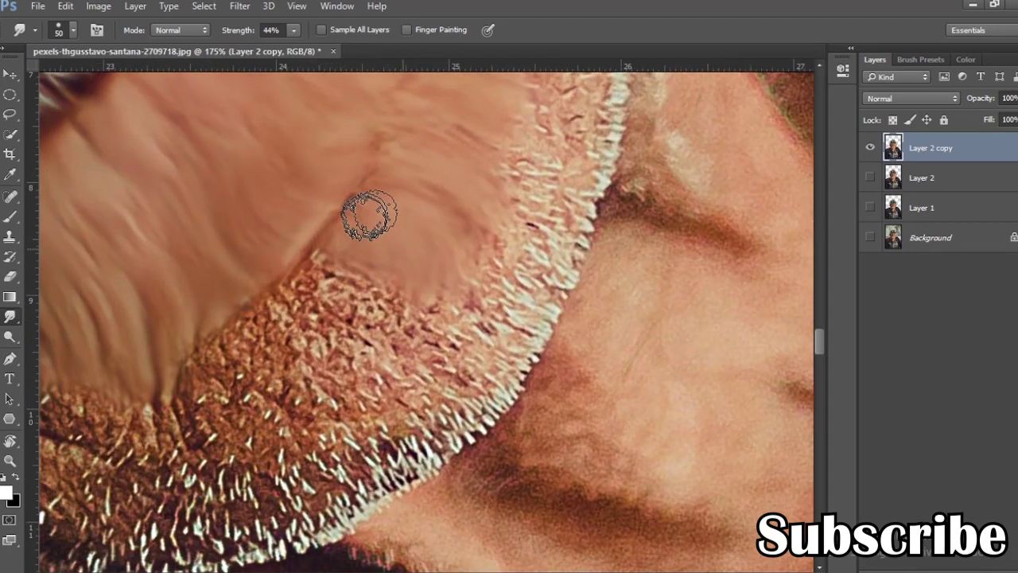
left_click_drag(281, 281, 379, 291)
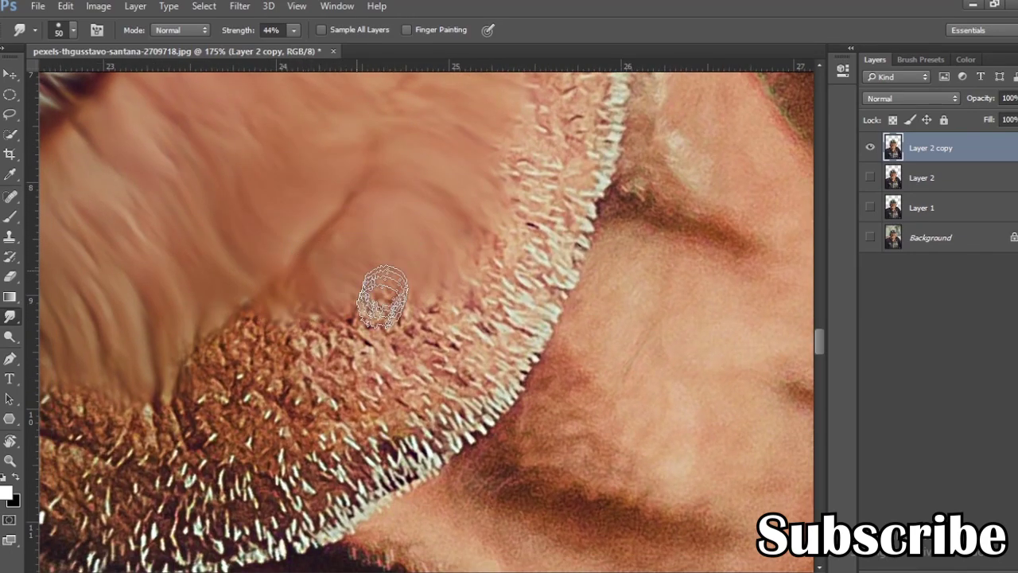
scroll(335, 250, "down", 1)
scroll(334, 250, "left", 1)
mouse_move(236, 322)
left_mouse_down()
mouse_move(375, 261)
mouse_move(407, 272)
mouse_move(477, 220)
left_mouse_up()
- Smudge the remaining skin above the stubble smooth
scroll(477, 220, "down", 1)
scroll(477, 220, "left", 2)
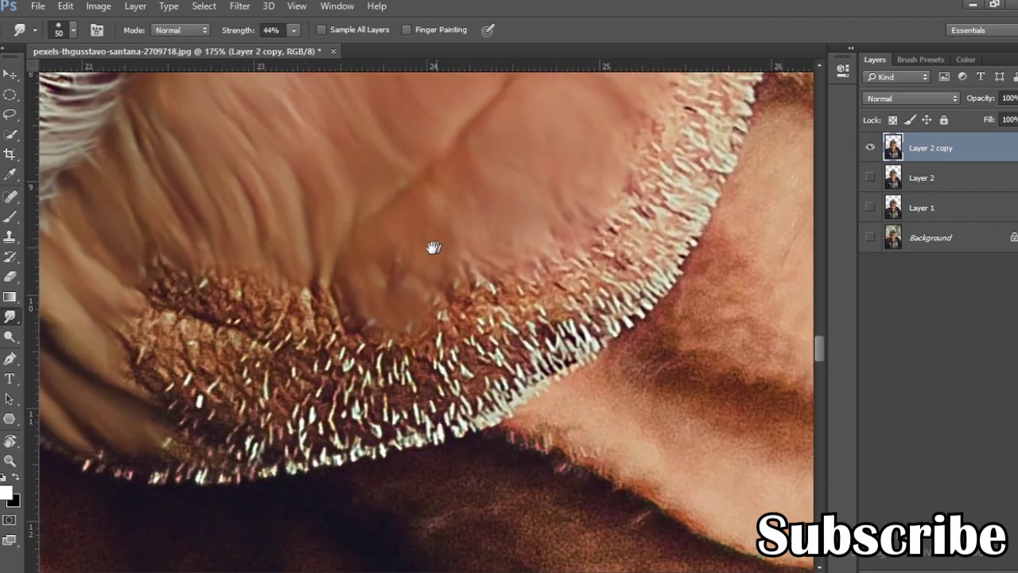
mouse_move(432, 245)
left_mouse_down()
mouse_move(311, 325)
mouse_move(226, 257)
mouse_move(196, 269)
left_mouse_up()
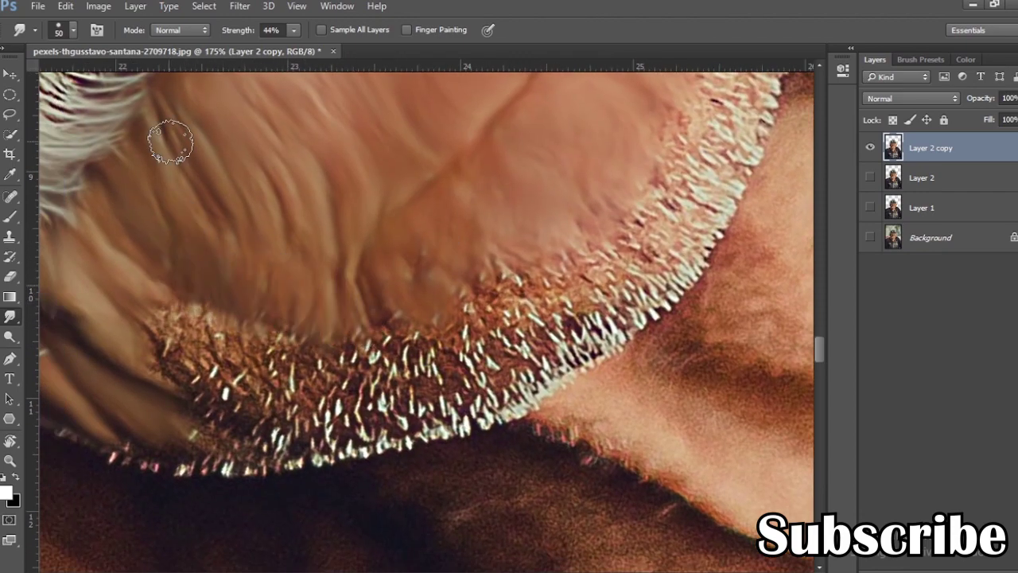
mouse_move(179, 326)
left_mouse_down()
mouse_move(193, 284)
mouse_move(177, 382)
left_mouse_up()
scroll(177, 382, "down", 1)
scroll(178, 382, "right", 1)
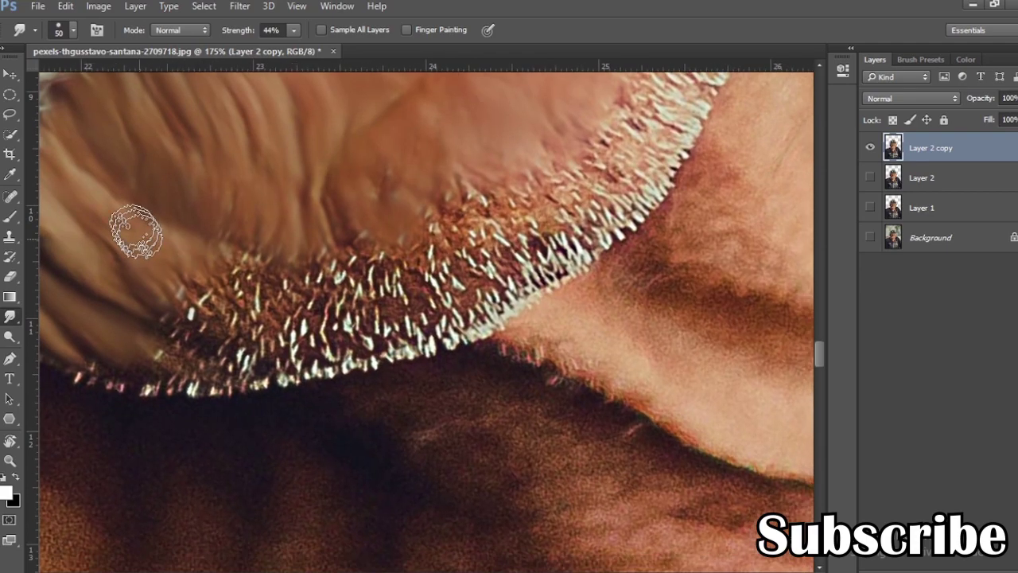
mouse_move(136, 223)
left_mouse_down()
mouse_move(219, 252)
mouse_move(241, 300)
mouse_move(193, 345)
mouse_move(163, 350)
left_mouse_up()
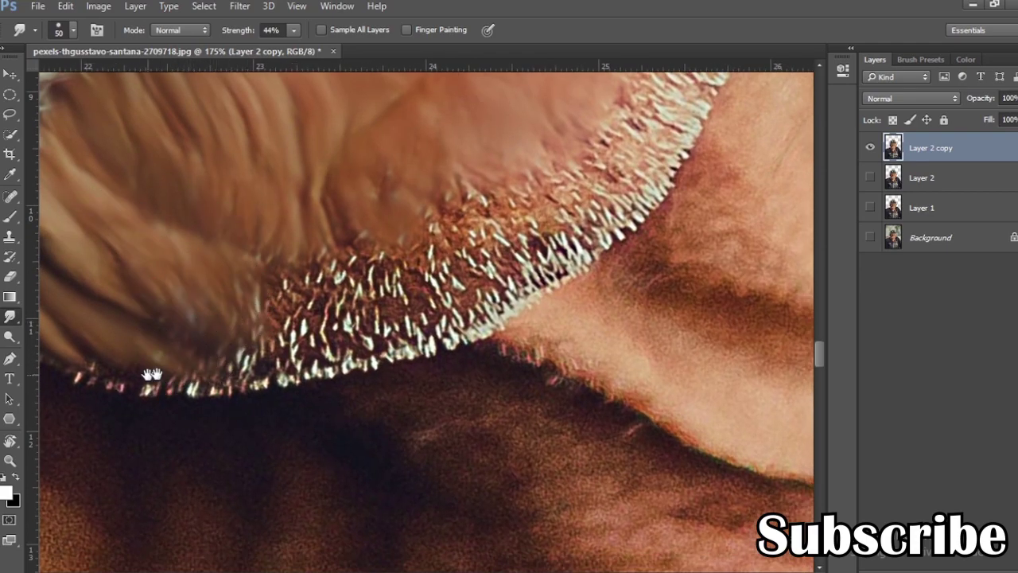
scroll(161, 293, "up", 1)
- Pull the beard's lower edge along the collar into fur-like strands
mouse_move(307, 307)
left_mouse_down()
mouse_move(347, 284)
mouse_move(273, 352)
mouse_move(265, 403)
left_mouse_up()
mouse_move(341, 325)
left_mouse_down()
mouse_move(495, 255)
mouse_move(415, 374)
mouse_move(128, 497)
left_mouse_up()
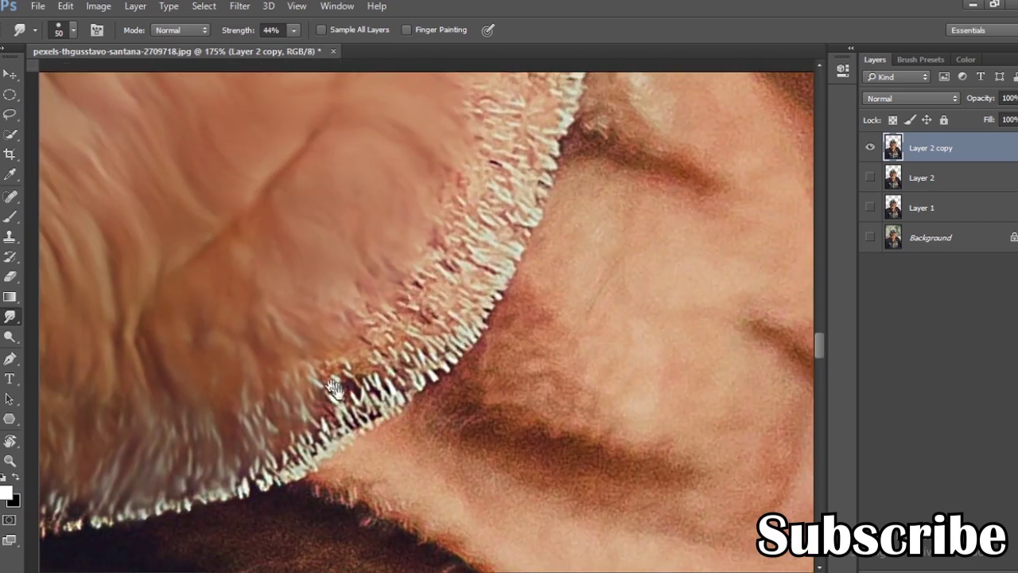
mouse_move(296, 297)
left_mouse_down()
mouse_move(352, 398)
mouse_move(278, 404)
mouse_move(231, 454)
left_mouse_up()
mouse_move(371, 354)
left_mouse_down()
mouse_move(306, 395)
mouse_move(357, 278)
mouse_move(346, 246)
mouse_move(330, 238)
mouse_move(290, 270)
mouse_move(291, 148)
left_mouse_up()
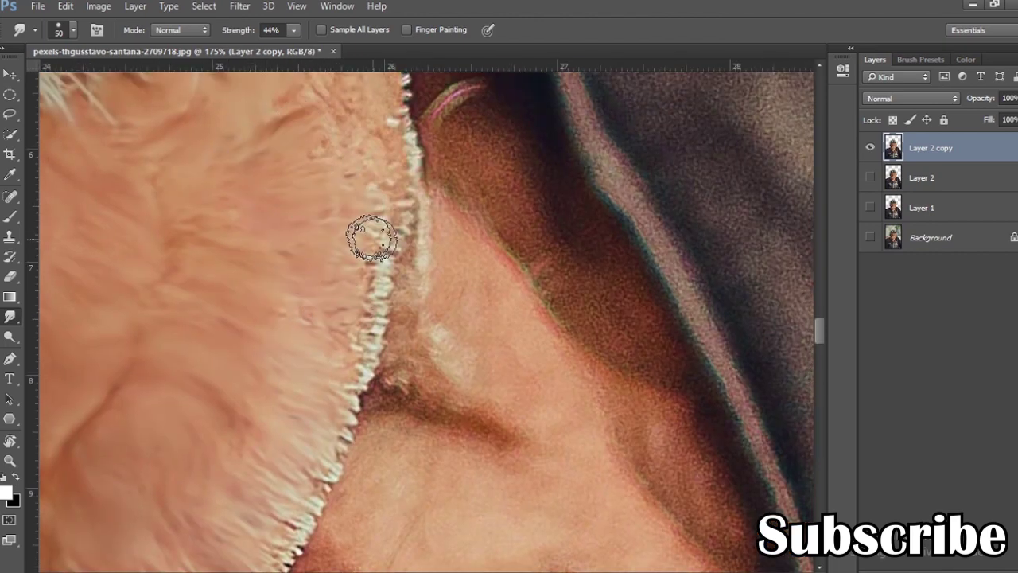
left_click_drag(375, 239, 330, 209)
left_click_drag(374, 174, 410, 351)
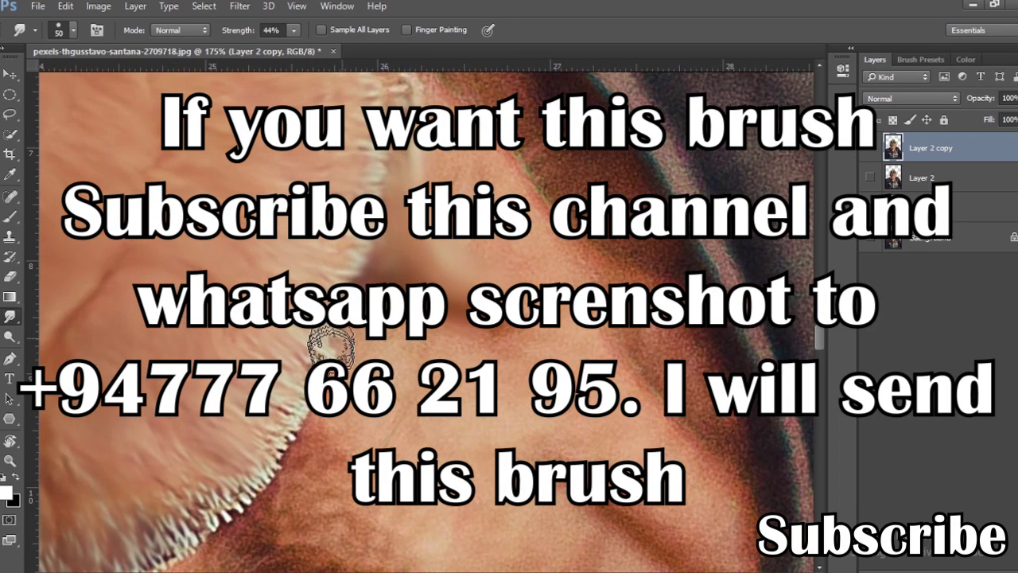
left_click_drag(264, 519, 350, 366)
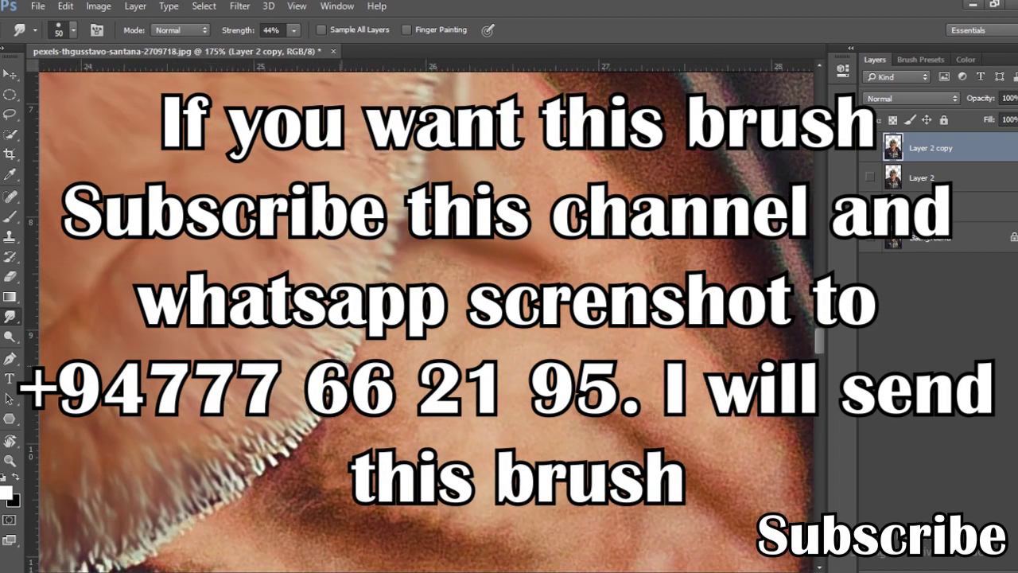
mouse_move(284, 436)
left_mouse_down()
mouse_move(316, 340)
mouse_move(406, 286)
left_mouse_up()
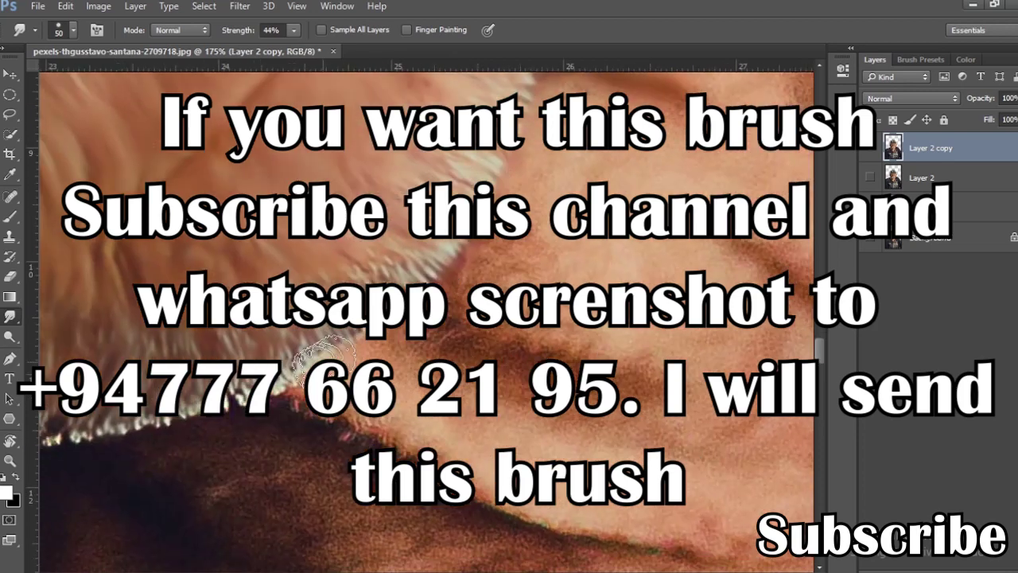
left_click_drag(328, 327, 419, 273)
left_click_drag(285, 340, 318, 300)
left_click_drag(209, 266, 216, 234)
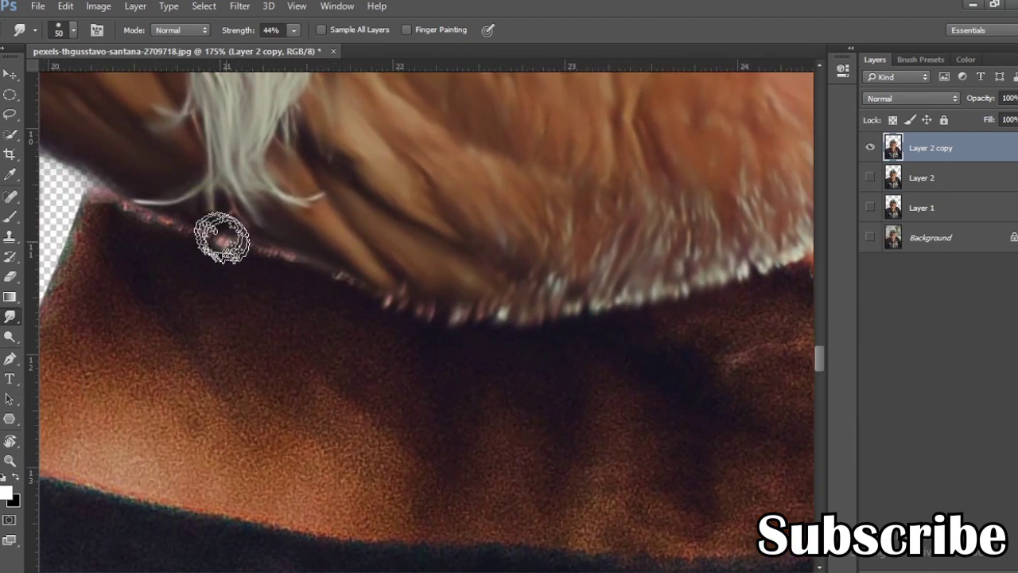
scroll(249, 318, "down", 3)
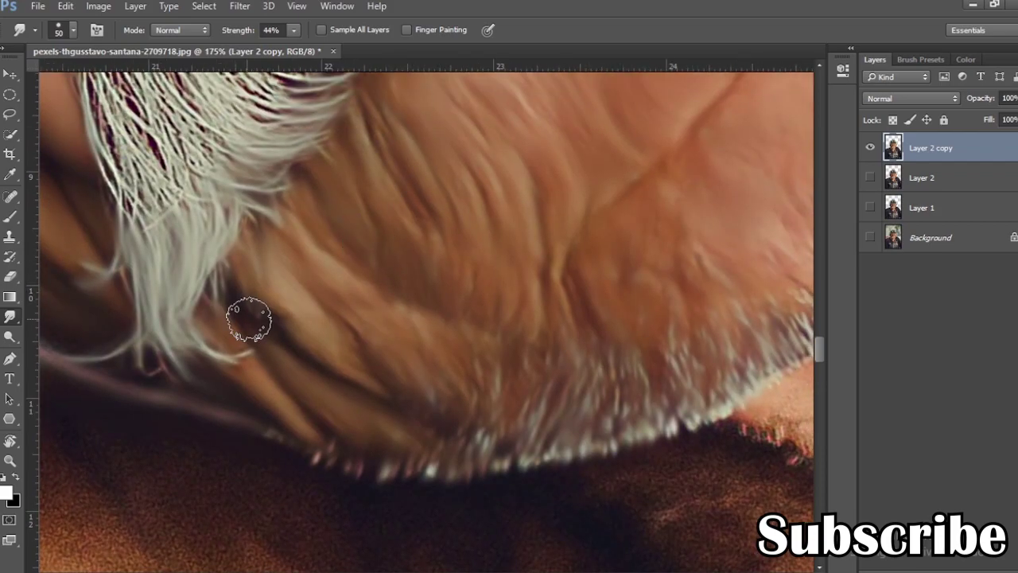
scroll(353, 275, "down", 2)
scroll(391, 477, "up", 3)
scroll(342, 323, "down", 3)
scroll(345, 329, "down", 2)
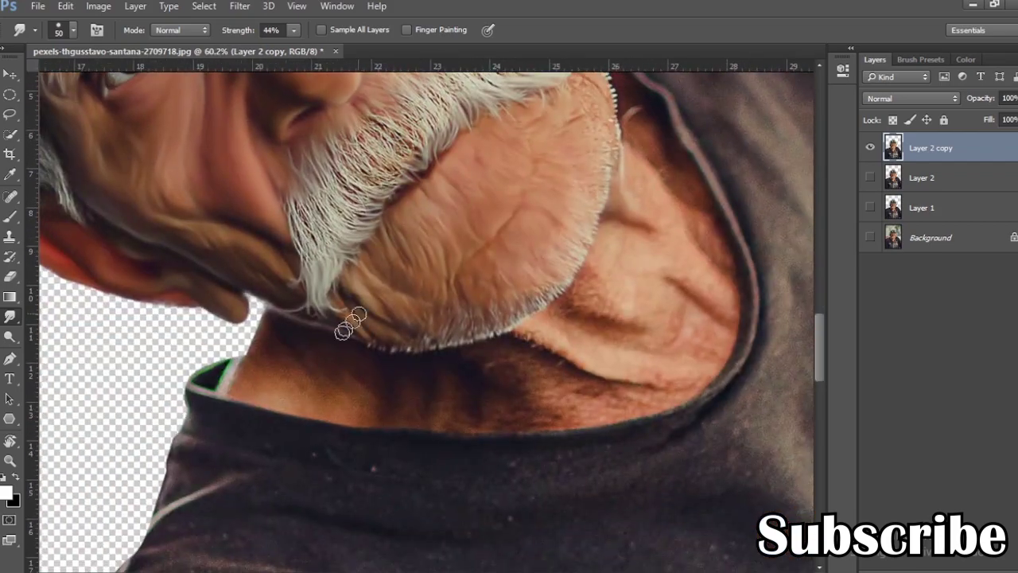
scroll(376, 255, "down", 2)
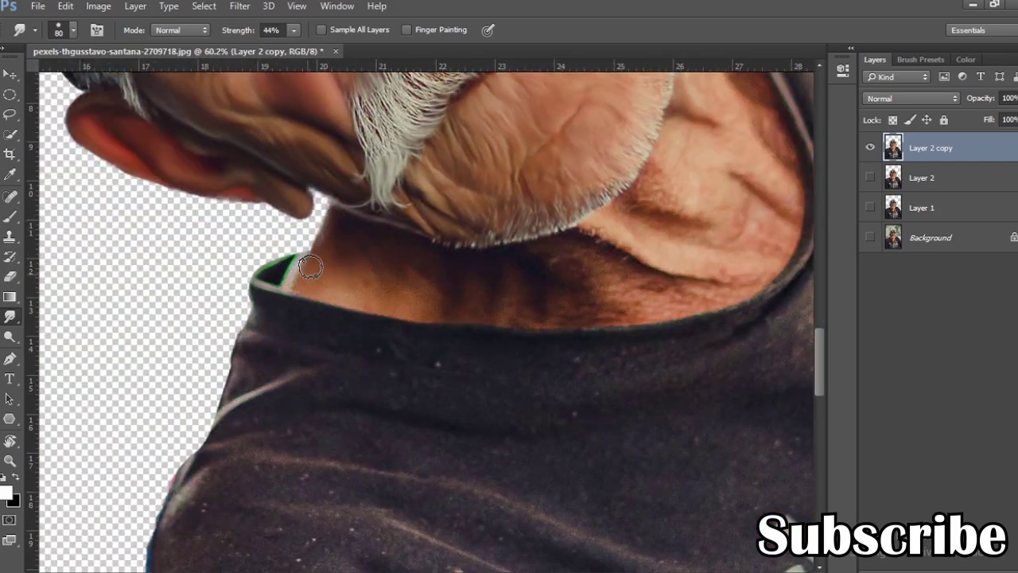
scroll(407, 254, "up", 2)
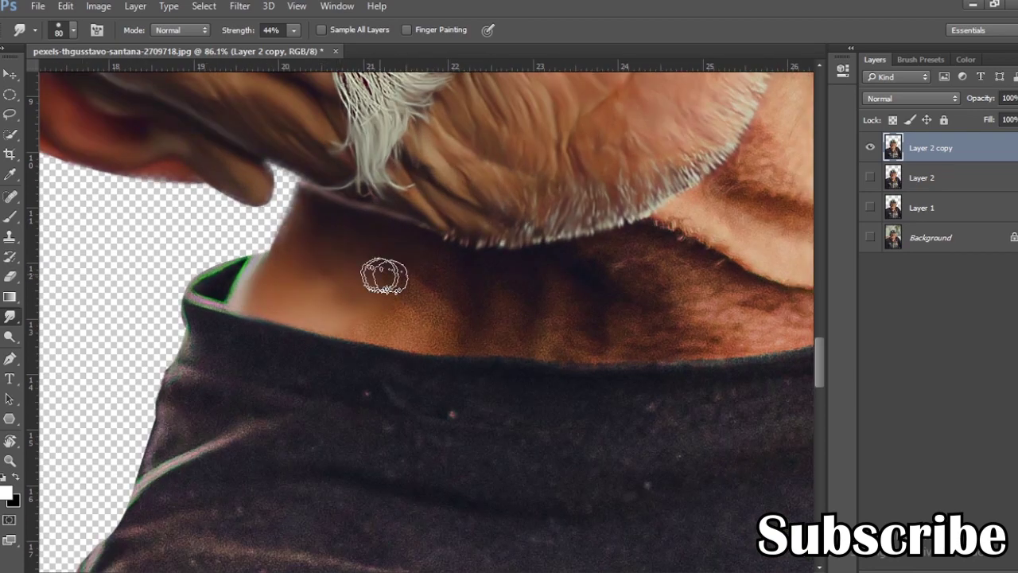
scroll(409, 288, "right", 2)
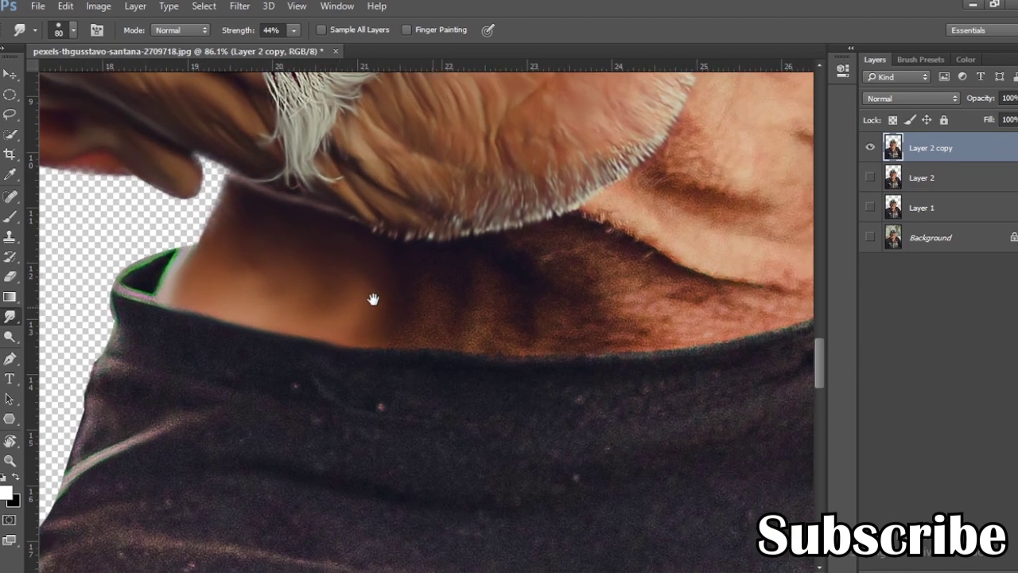
left_click(386, 568)
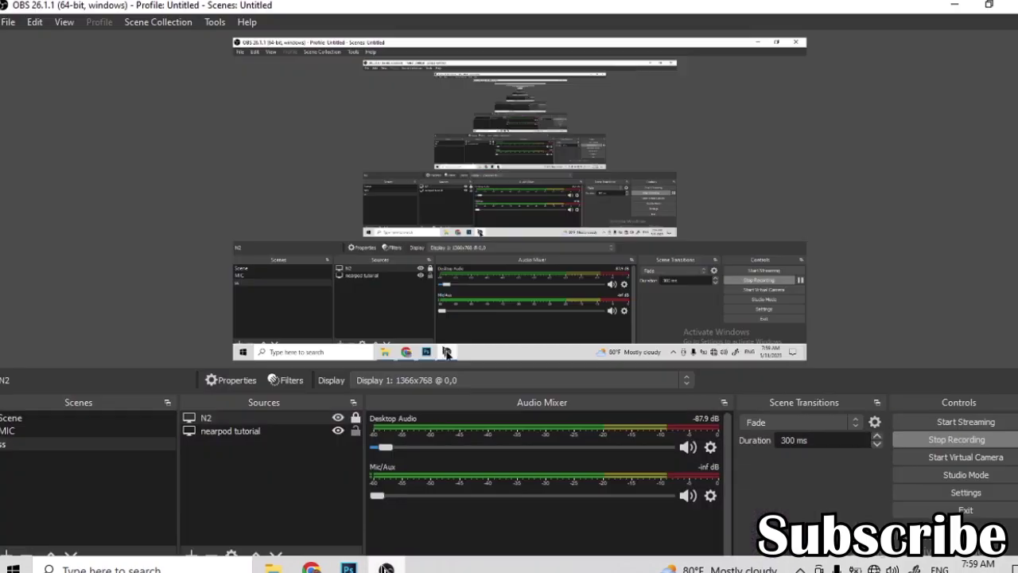
left_click(386, 568)
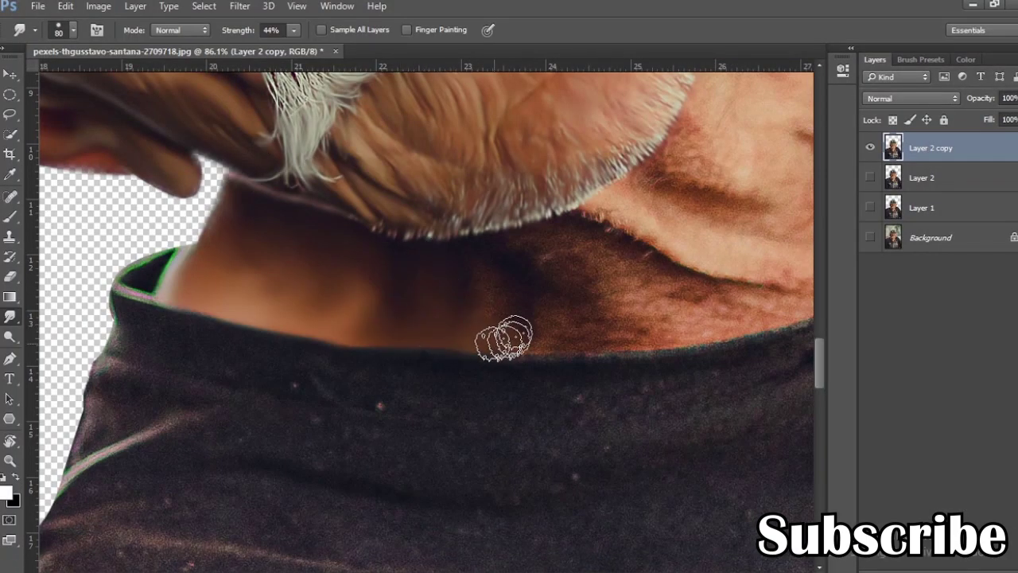
- Smudge the neck and jaw skin by the collar to blend away light streaks and spots
scroll(445, 286, "right", 3)
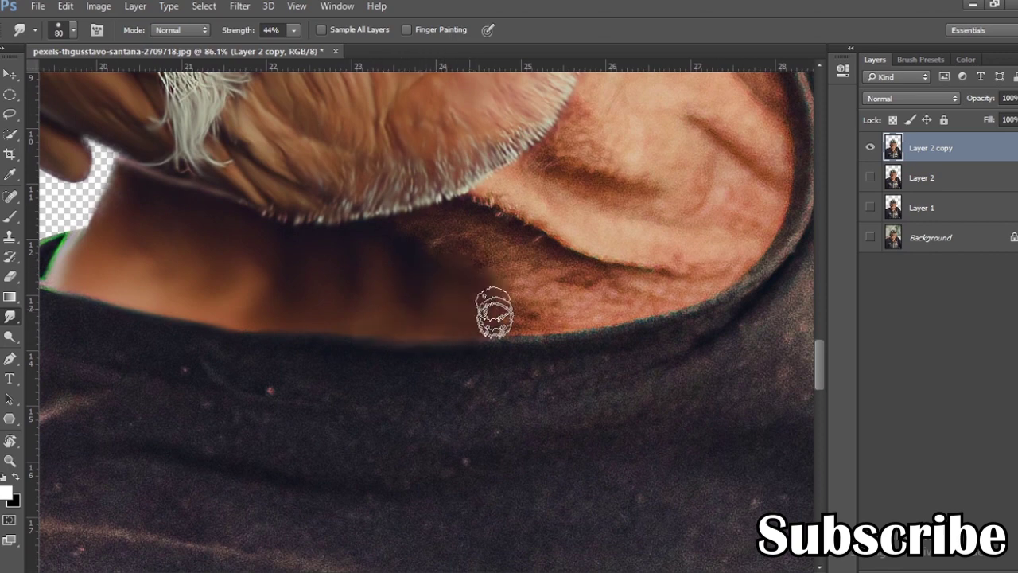
mouse_move(564, 255)
left_mouse_down()
mouse_move(518, 239)
mouse_move(493, 291)
mouse_move(450, 228)
mouse_move(470, 277)
left_mouse_up()
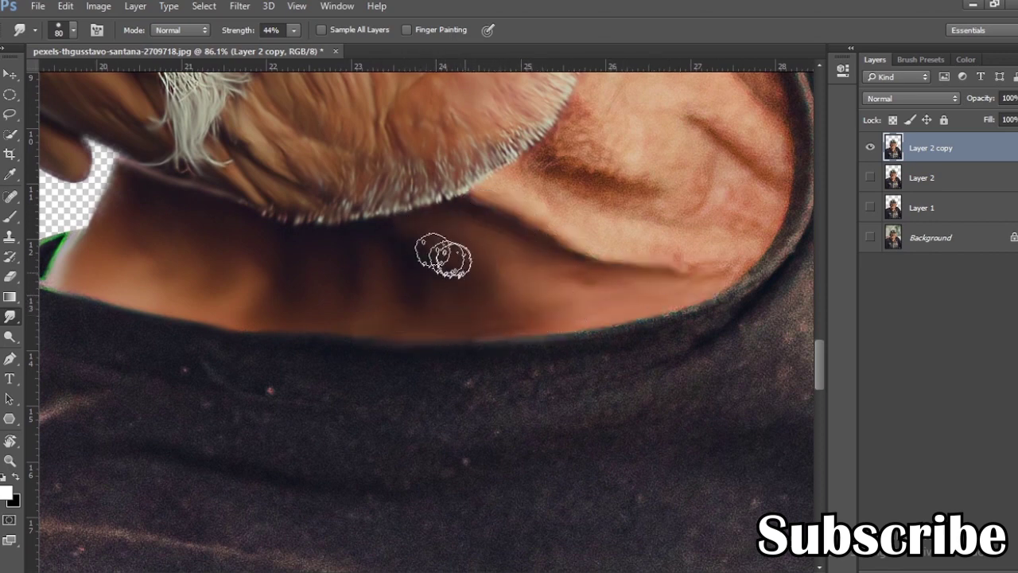
scroll(568, 261, "down", 1)
scroll(568, 262, "left", 1)
scroll(347, 273, "down", 5)
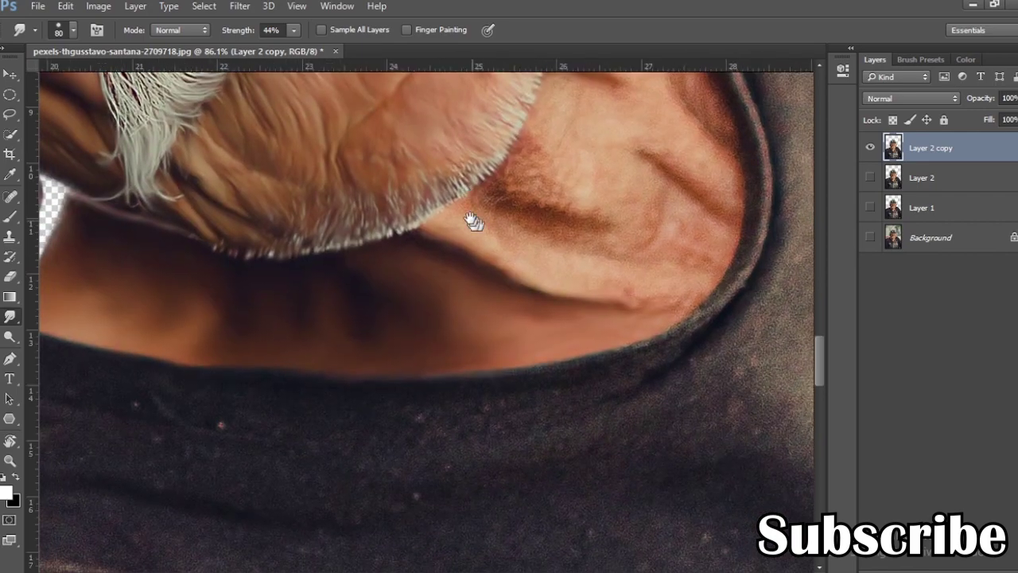
scroll(466, 221, "right", 2)
scroll(466, 220, "up", 1)
mouse_move(442, 380)
left_mouse_down()
mouse_move(517, 369)
mouse_move(518, 416)
mouse_move(580, 336)
mouse_move(493, 320)
mouse_move(404, 255)
mouse_move(452, 303)
mouse_move(423, 229)
mouse_move(375, 273)
mouse_move(405, 275)
mouse_move(545, 350)
mouse_move(507, 293)
left_mouse_up()
- Smudge the neck skin below the ear and along the beard's collar edge smooth
scroll(506, 293, "up", 3)
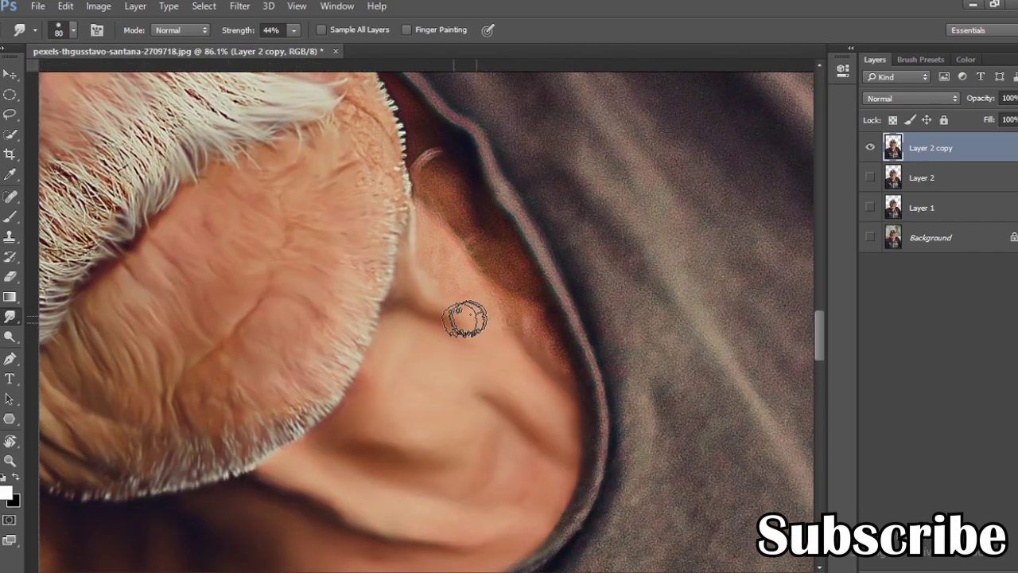
mouse_move(466, 323)
left_mouse_down()
mouse_move(489, 263)
mouse_move(490, 296)
mouse_move(443, 228)
mouse_move(445, 205)
left_mouse_up()
left_click_drag(473, 246, 491, 308)
scroll(491, 309, "up", 2)
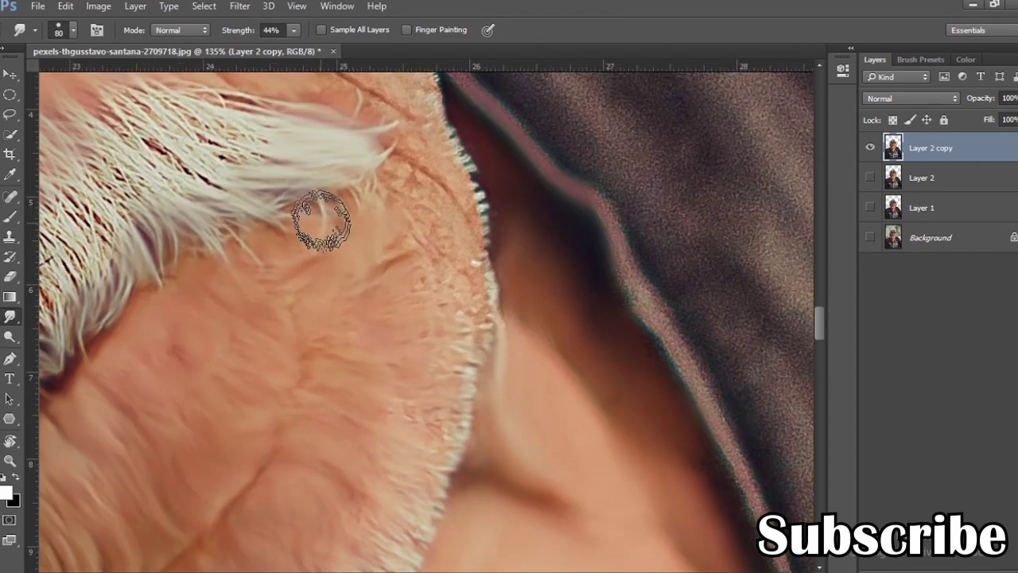
mouse_move(443, 284)
left_mouse_down()
mouse_move(405, 291)
mouse_move(404, 397)
left_mouse_up()
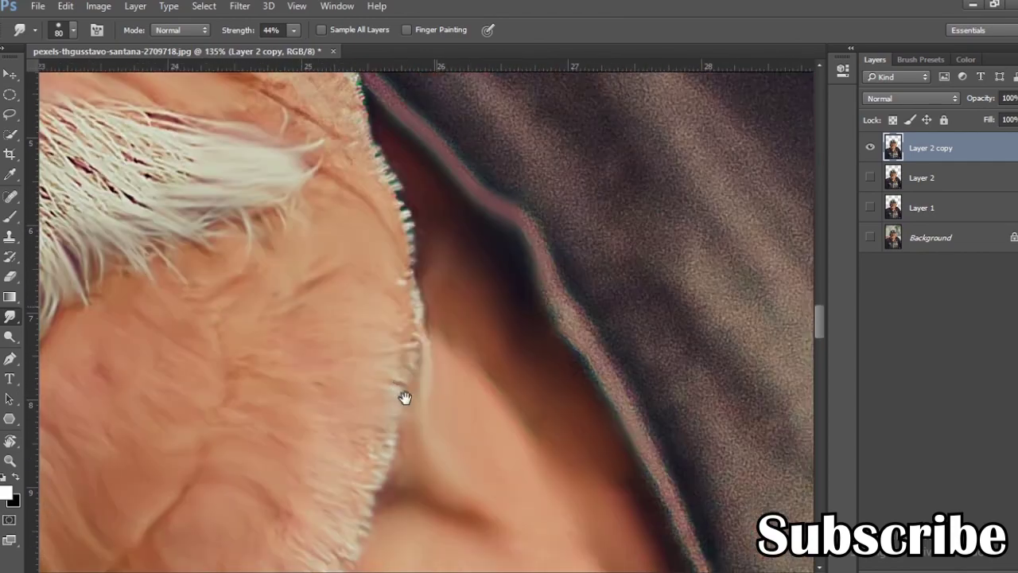
scroll(382, 257, "up", 2)
scroll(342, 279, "up", 2)
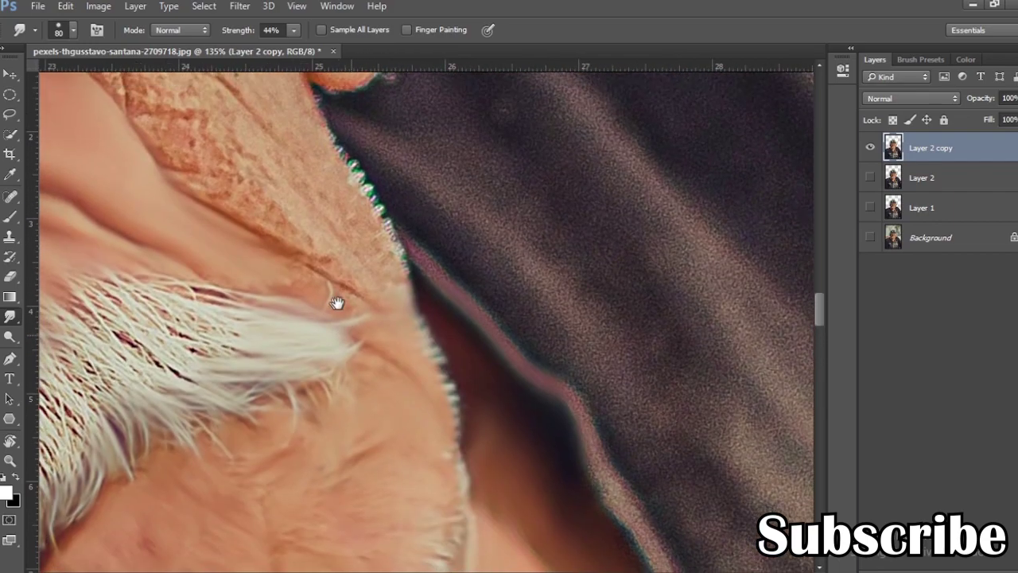
scroll(328, 267, "up", 2)
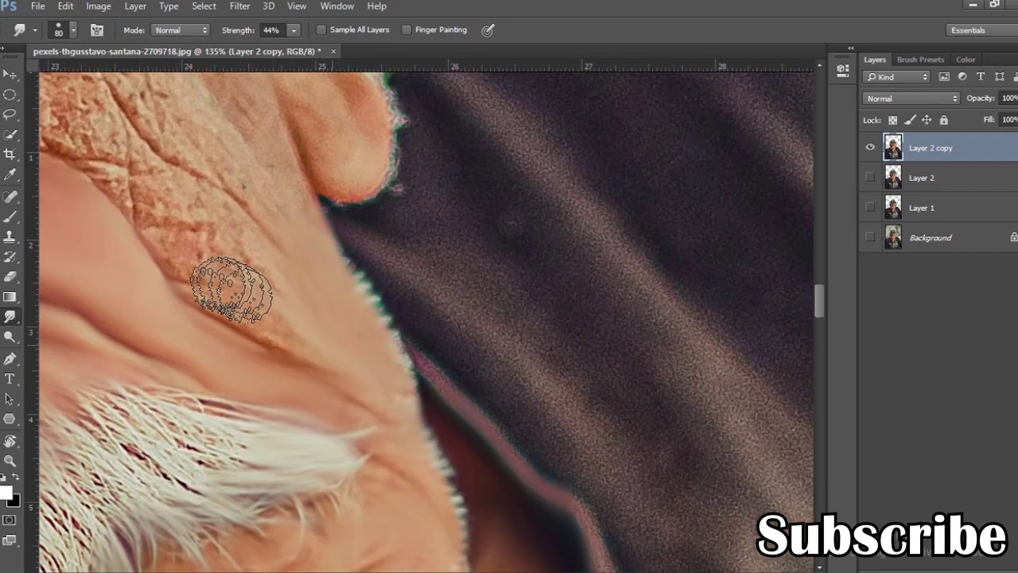
scroll(295, 368, "up", 1)
scroll(334, 390, "up", 1)
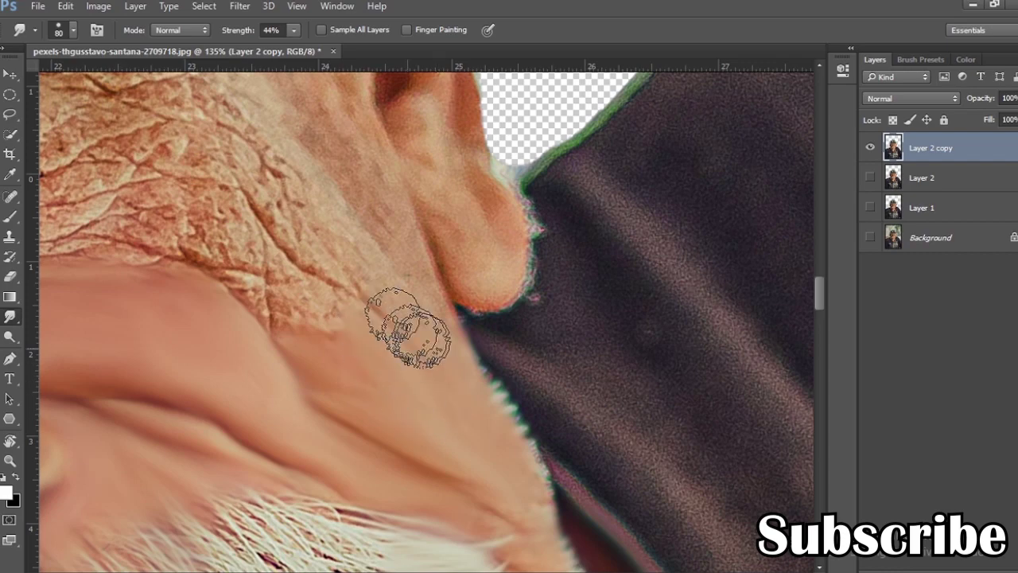
scroll(398, 349, "up", 2)
- Trace a Pen path along the ear's edge and convert it into a selection
key("p")
scroll(549, 135, "up", 3)
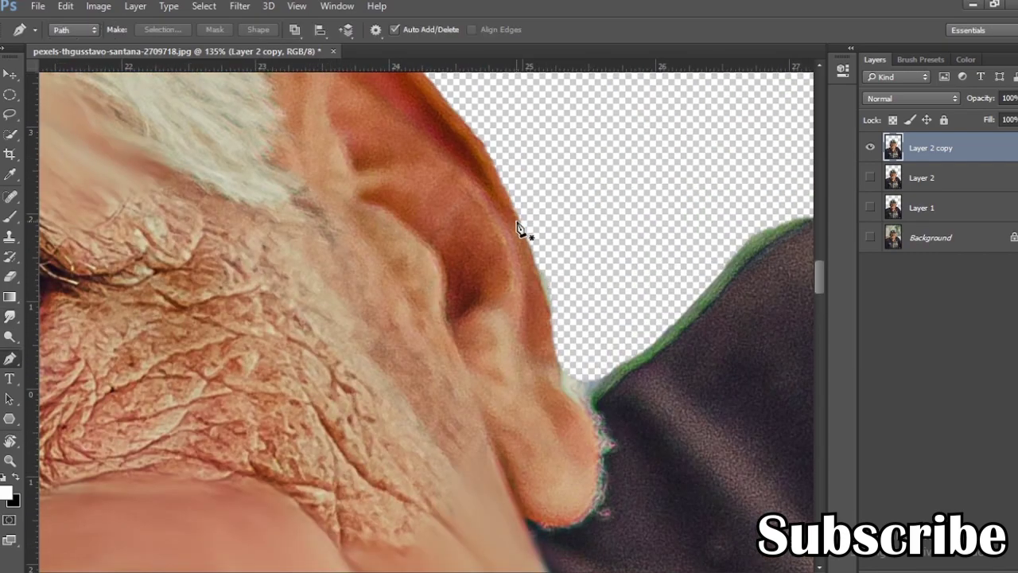
left_click(519, 220)
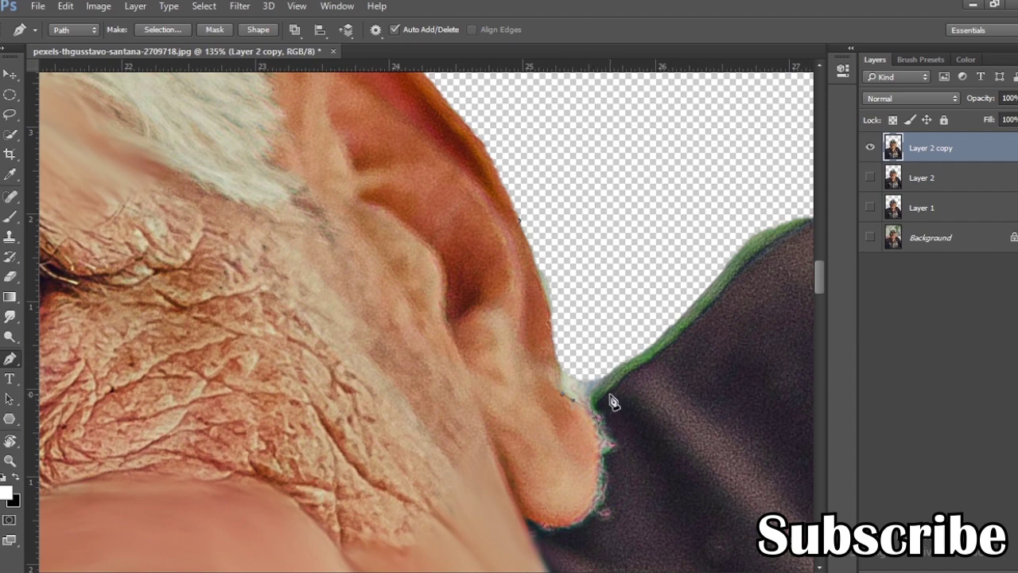
scroll(557, 425, "right", 3)
scroll(494, 430, "up", 1)
left_click(536, 392)
scroll(573, 358, "right", 3)
scroll(598, 326, "up", 2)
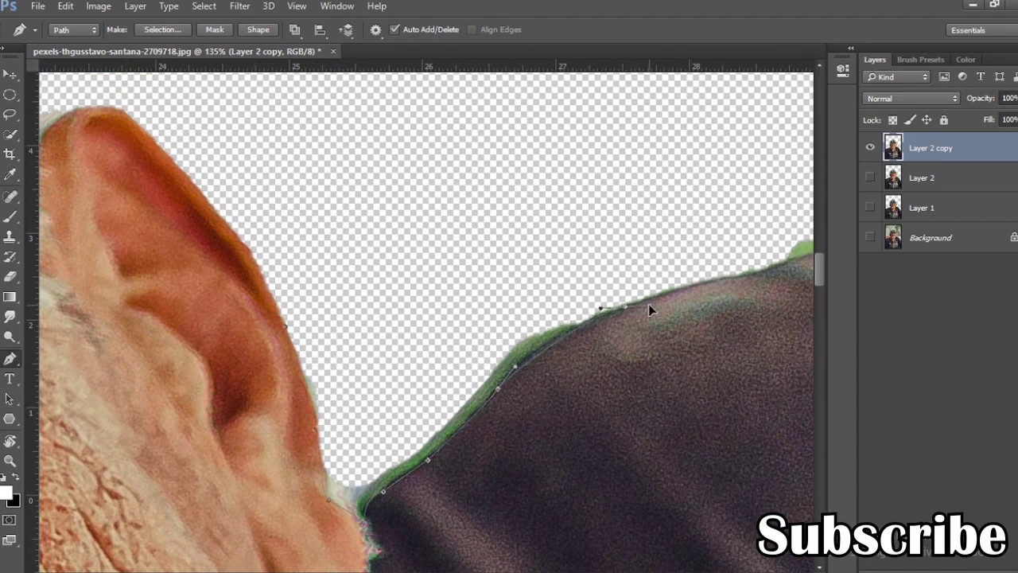
right_click(330, 194)
left_click(398, 263)
key("Return")
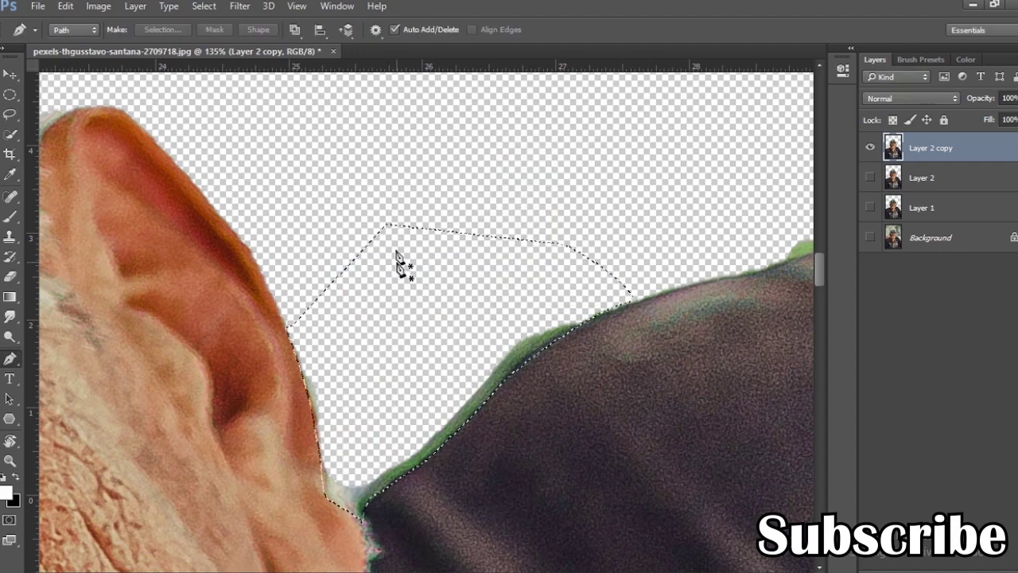
- Select the shirt's top edge with a path, delete the green fringe, and deselect
scroll(398, 261, "down", 2)
scroll(397, 262, "right", 3)
left_click(385, 246)
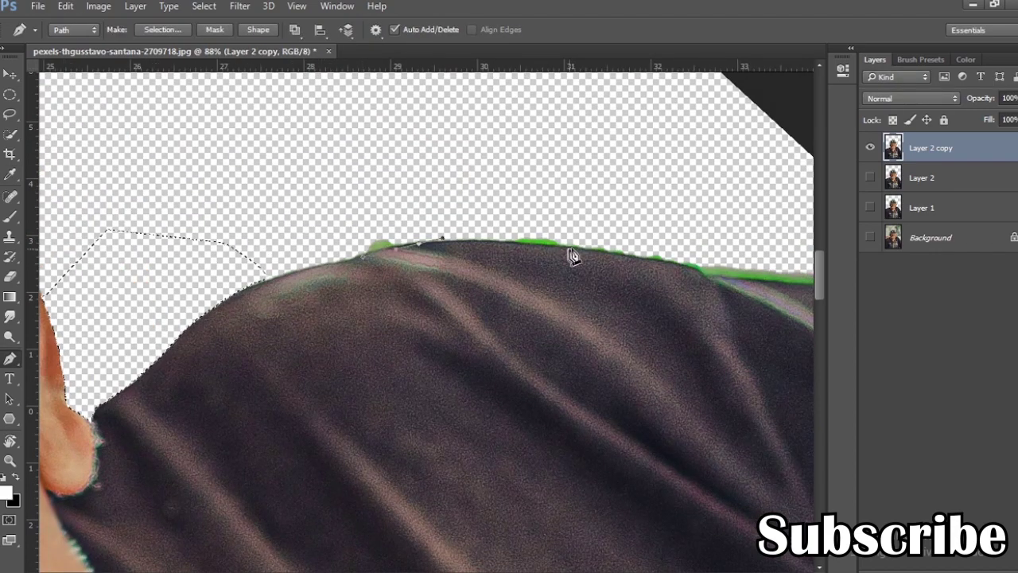
left_click_drag(590, 253, 461, 302)
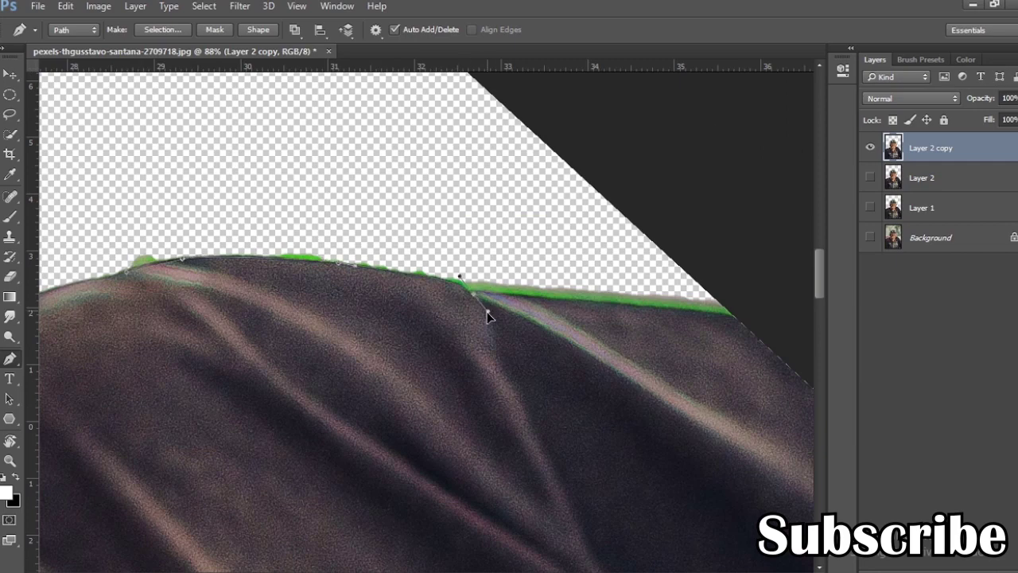
right_click(139, 199)
left_click(261, 269)
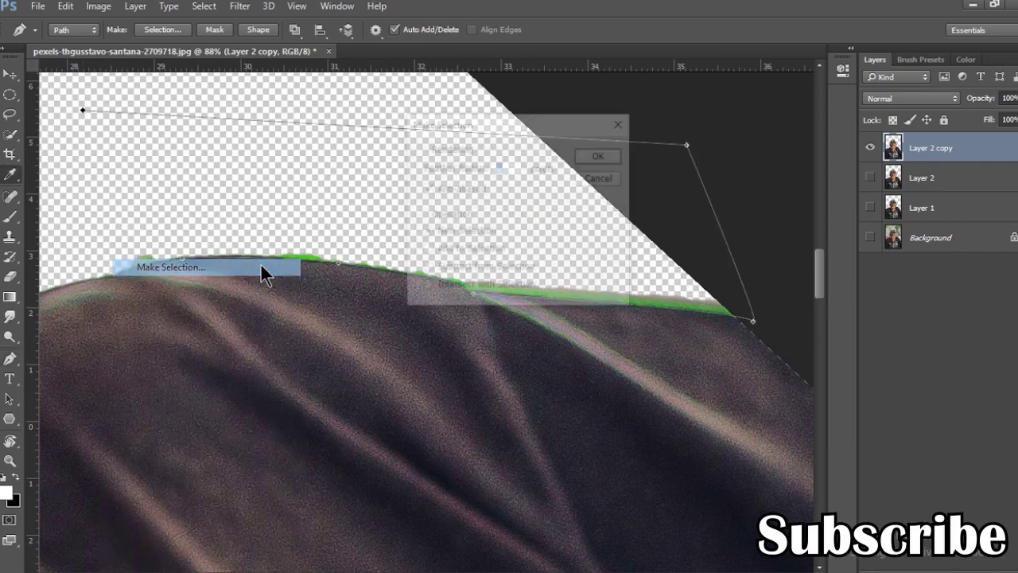
key("Return")
key("Delete")
key("ctrl+d")
scroll(257, 270, "down", 2)
- Return to the Smudge tool and smudge the ear interior into smooth strokes
scroll(485, 284, "up", 2)
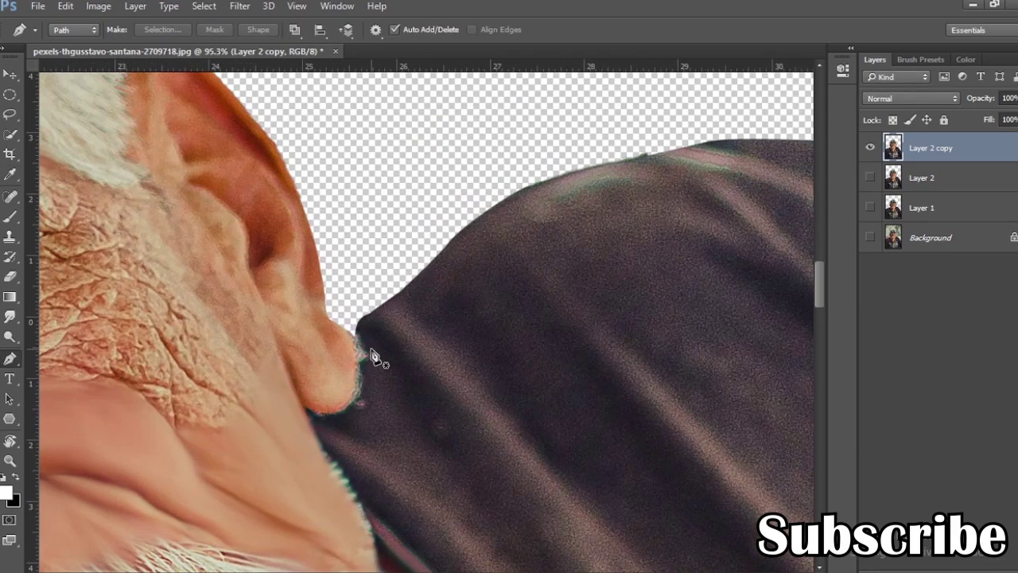
key("r")
scroll(412, 259, "up", 2)
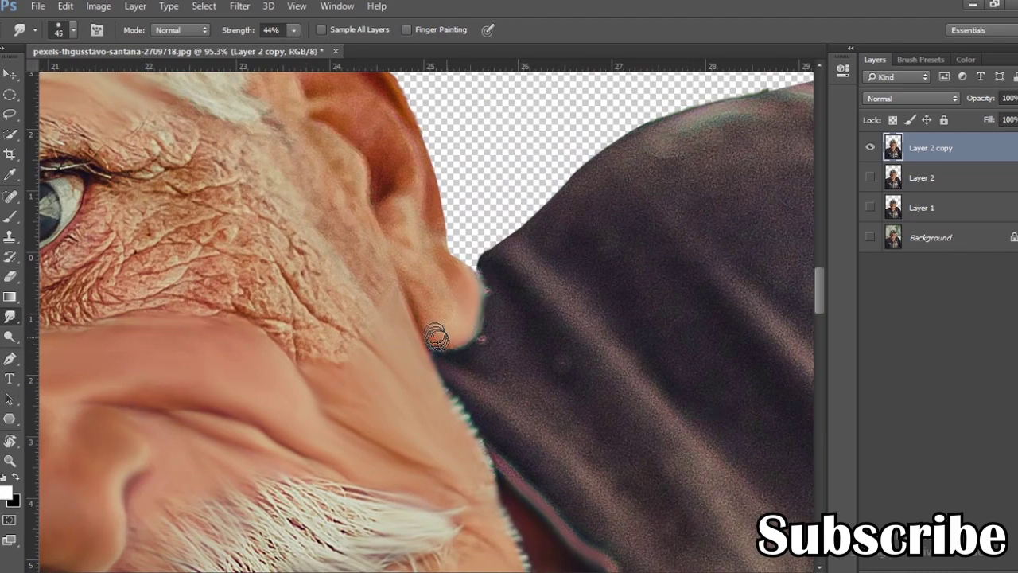
scroll(412, 334, "up", 1)
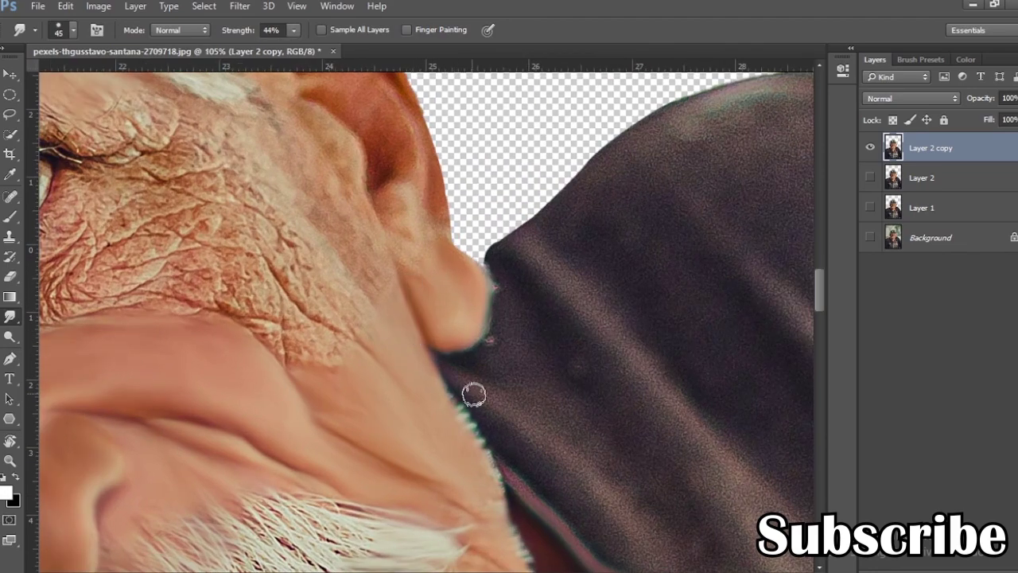
scroll(448, 515, "up", 3)
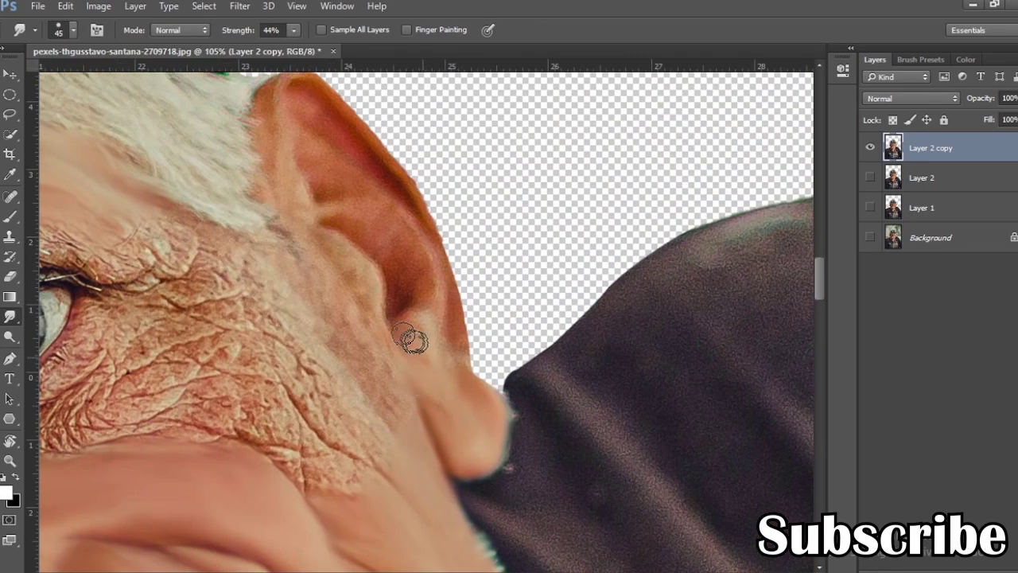
scroll(469, 373, "up", 2)
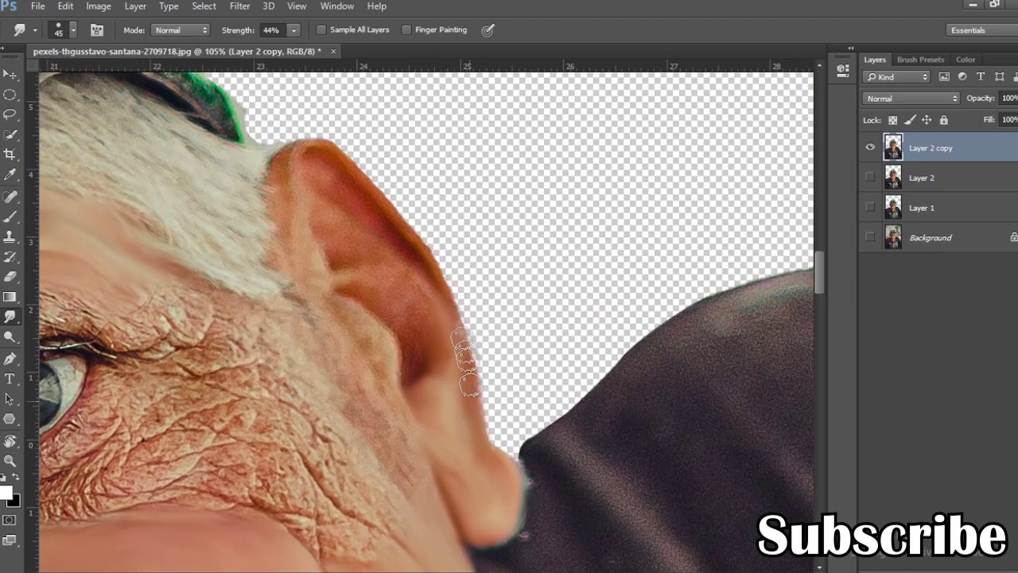
scroll(381, 353, "up", 1)
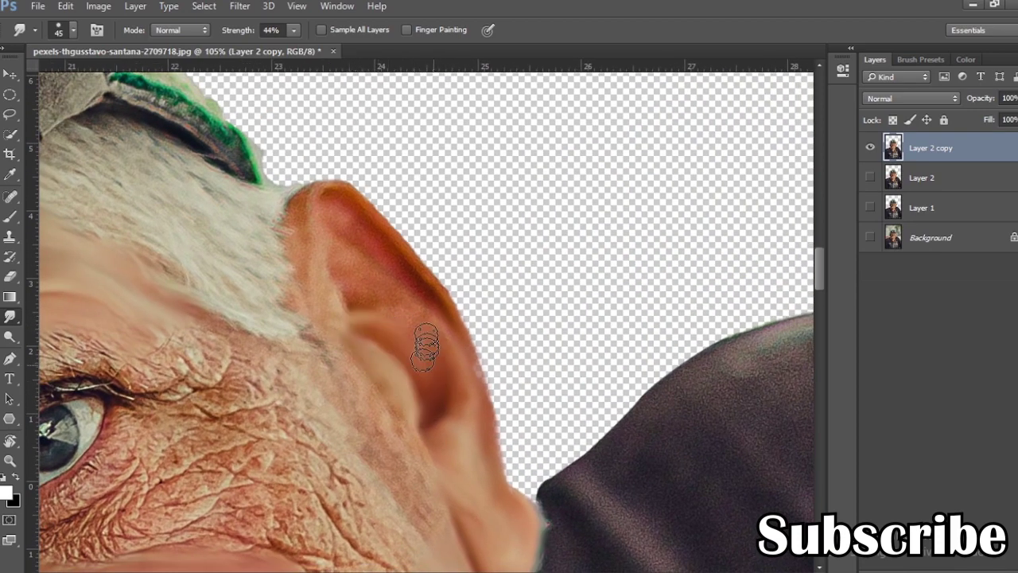
scroll(359, 318, "up", 2)
mouse_move(429, 332)
left_mouse_down()
mouse_move(388, 239)
mouse_move(395, 300)
left_mouse_up()
- Enlarge the smudge brush to 80 and smooth the cheek wrinkles beside the eye
mouse_move(364, 367)
left_mouse_down()
mouse_move(360, 303)
mouse_move(305, 199)
left_mouse_up()
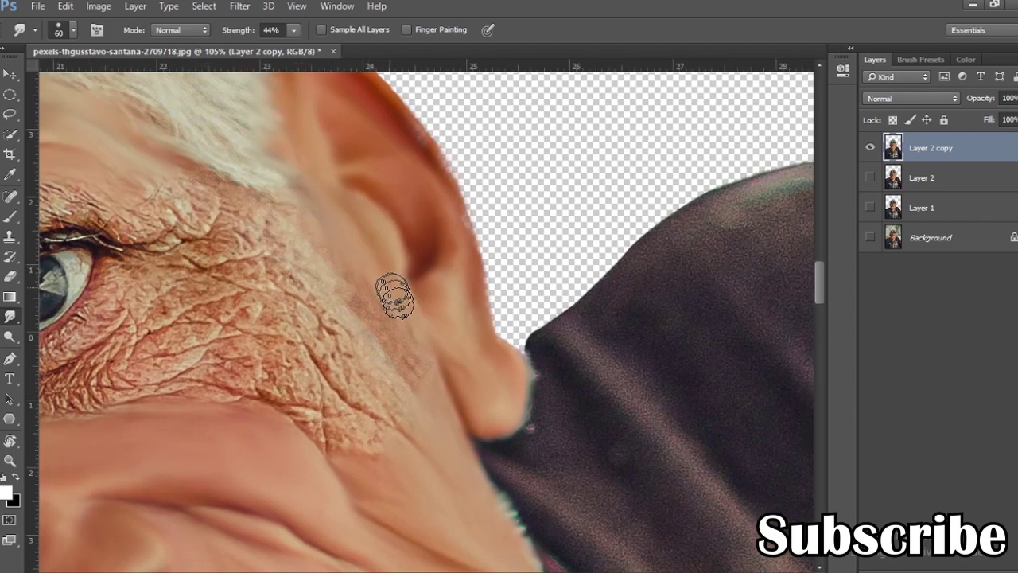
left_click_drag(345, 241, 439, 298)
left_click_drag(375, 296, 407, 284)
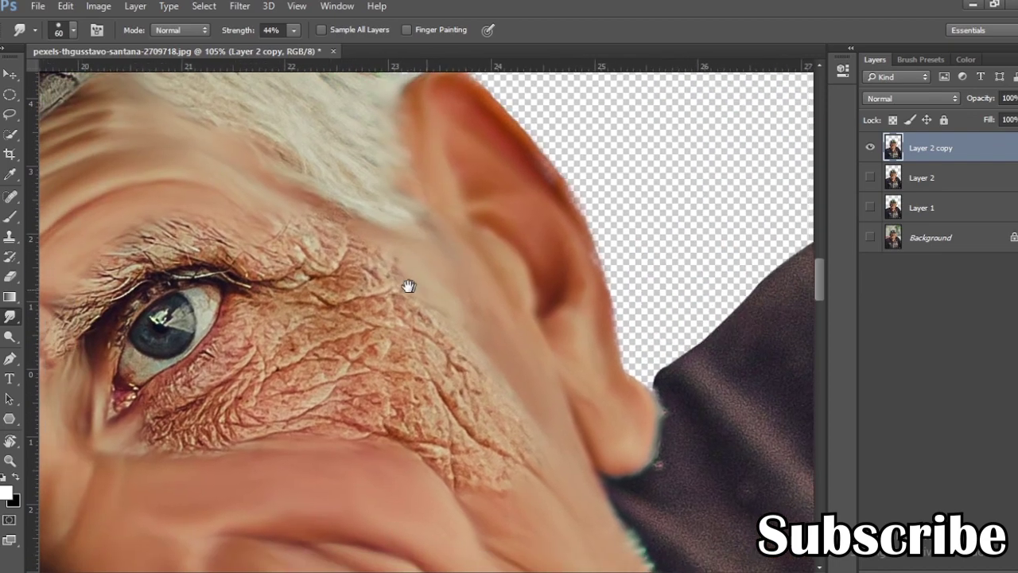
left_click_drag(311, 212, 322, 144)
key("bracketright")
key("bracketright")
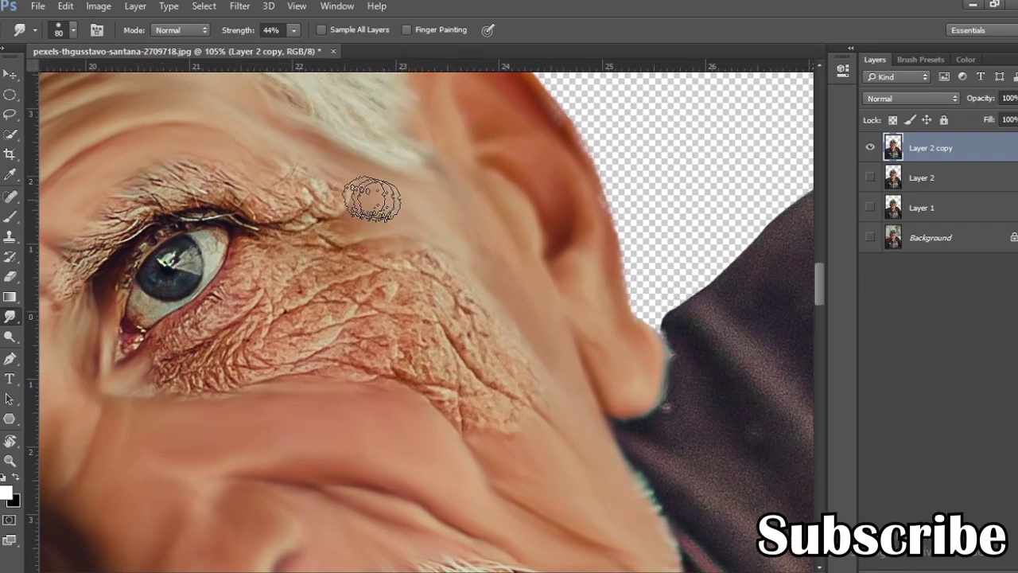
left_click_drag(475, 308, 427, 236)
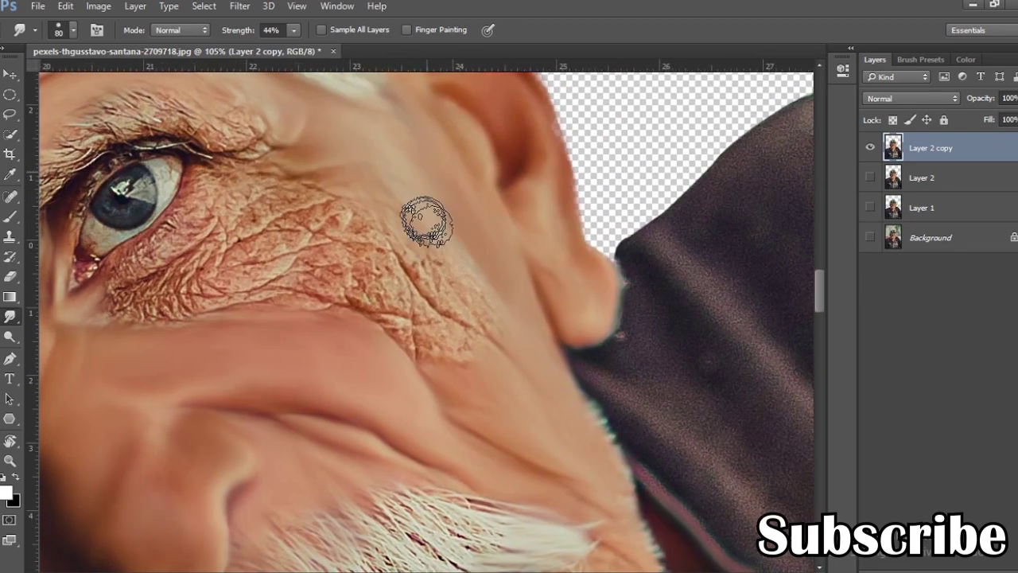
left_click_drag(443, 288, 511, 293)
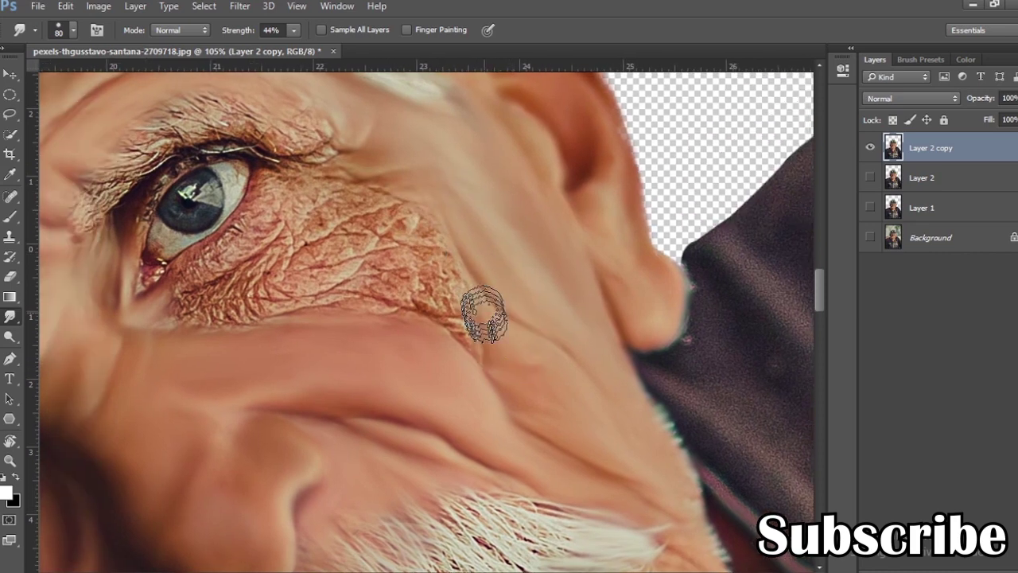
left_click_drag(505, 370, 357, 311)
- Smooth the wrinkled skin under the lower eyelid
left_click_drag(398, 283, 430, 328)
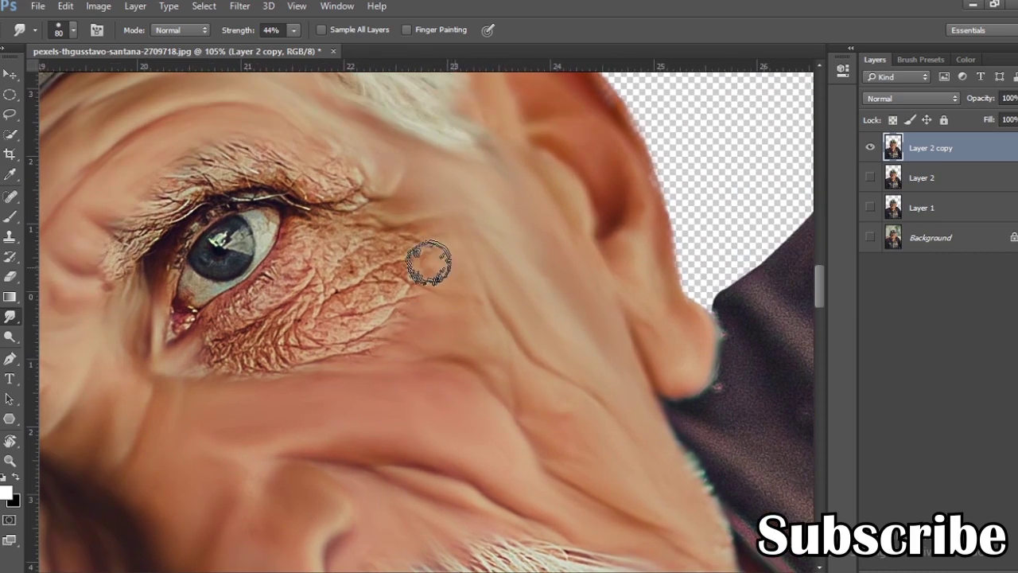
left_click_drag(233, 311, 202, 362)
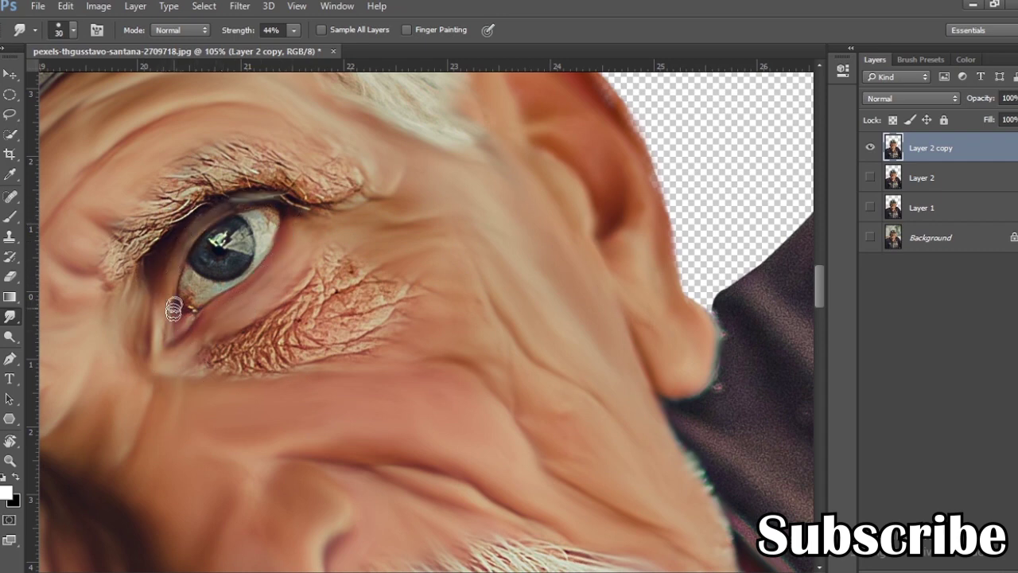
scroll(223, 347, "down", 1)
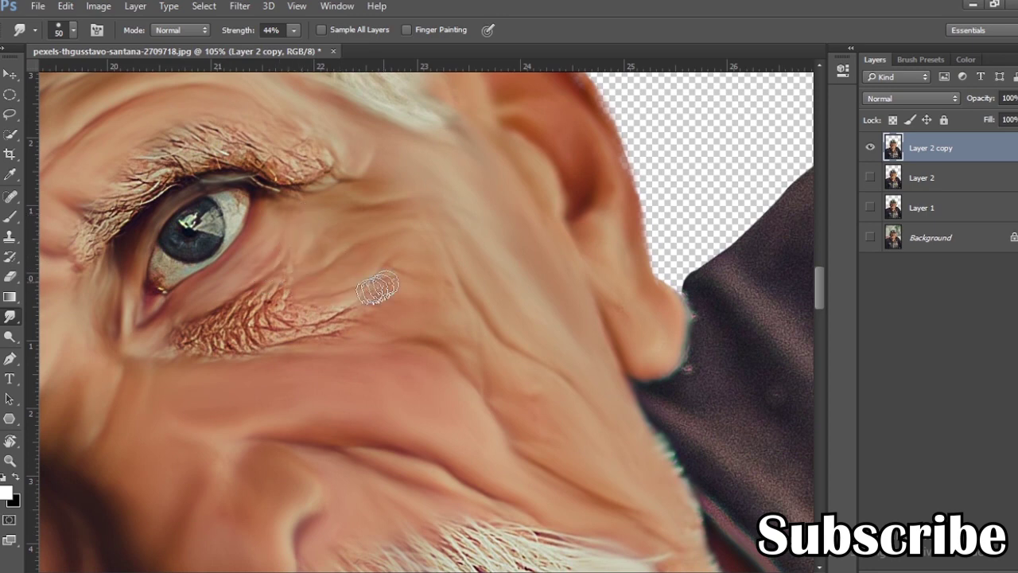
left_click_drag(294, 343, 306, 296)
left_click_drag(248, 323, 211, 334)
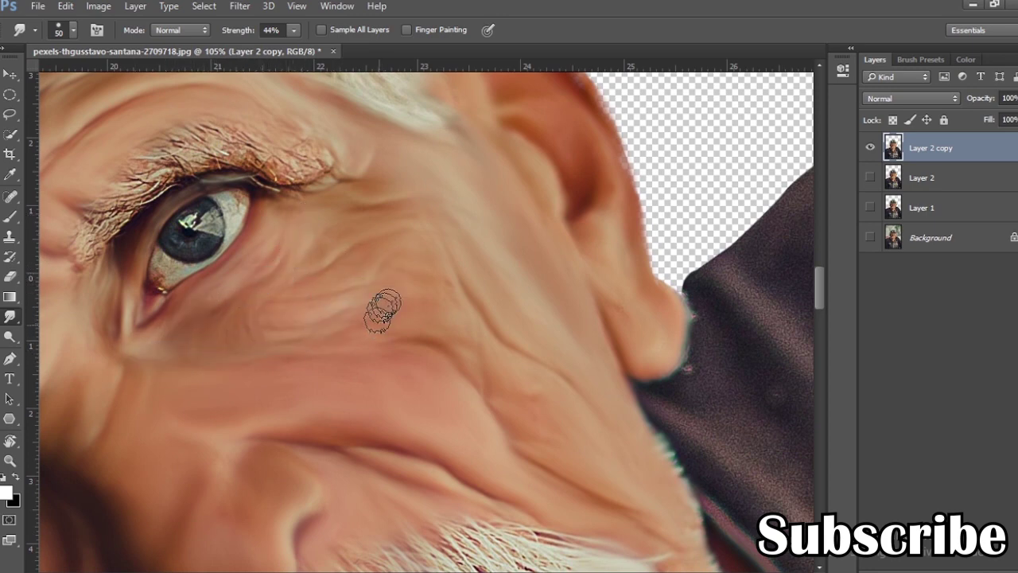
left_click_drag(257, 298, 333, 358)
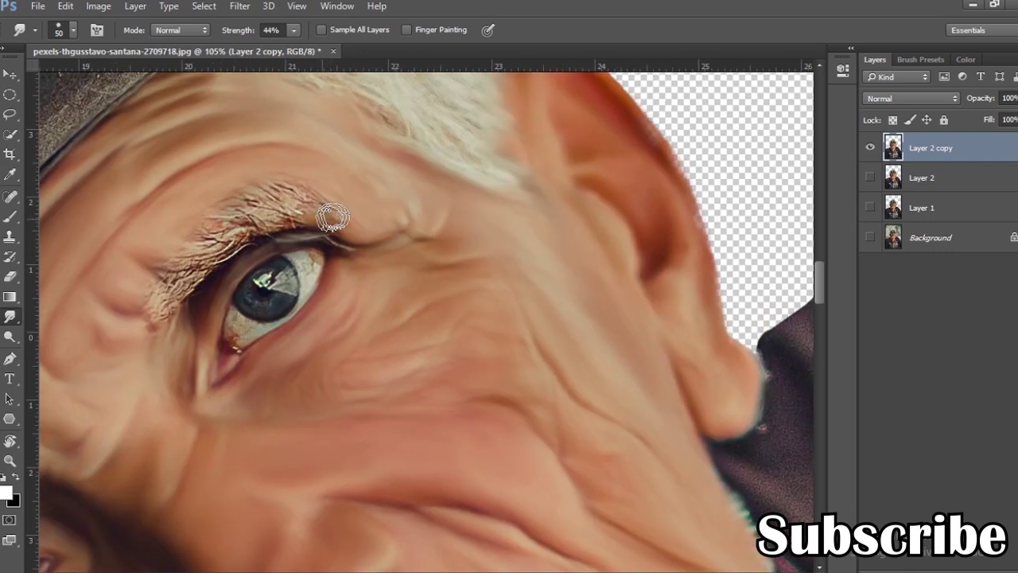
left_click_drag(292, 220, 347, 244)
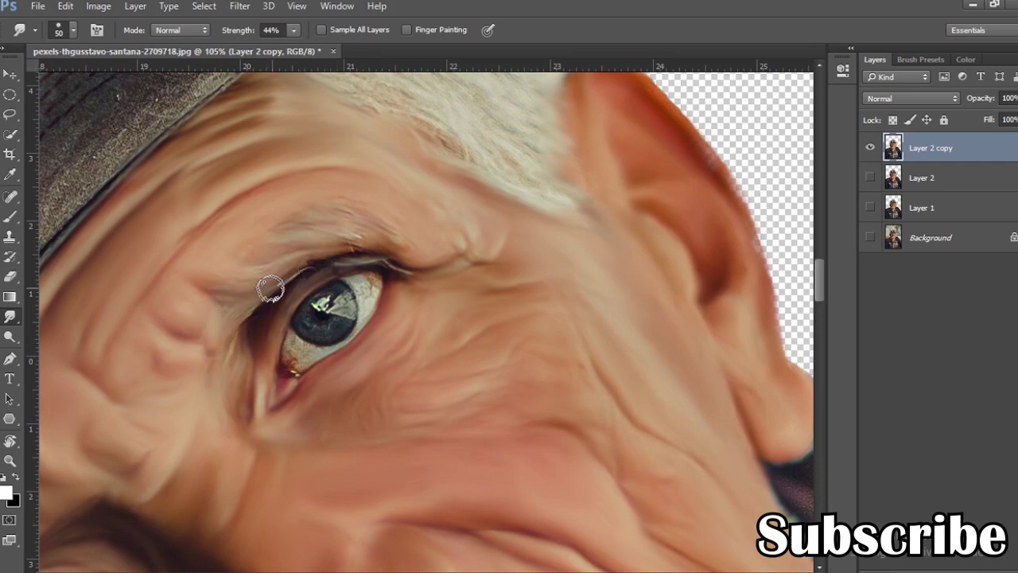
left_click_drag(246, 394, 257, 319)
- Smudge the white mustache hair strands into soft painted strokes
scroll(257, 318, "down", 3)
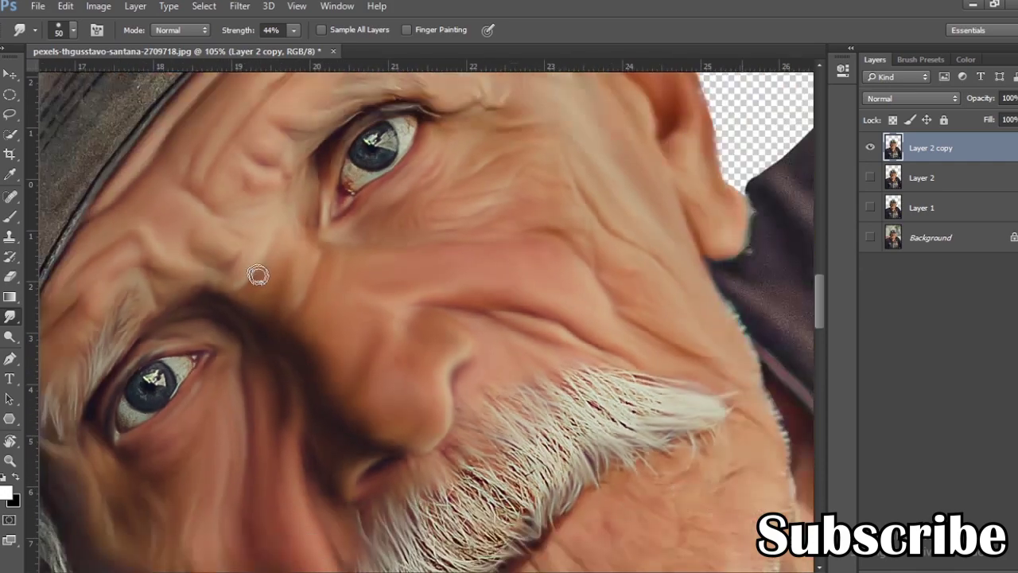
scroll(257, 318, "down", 3)
scroll(358, 406, "up", 4)
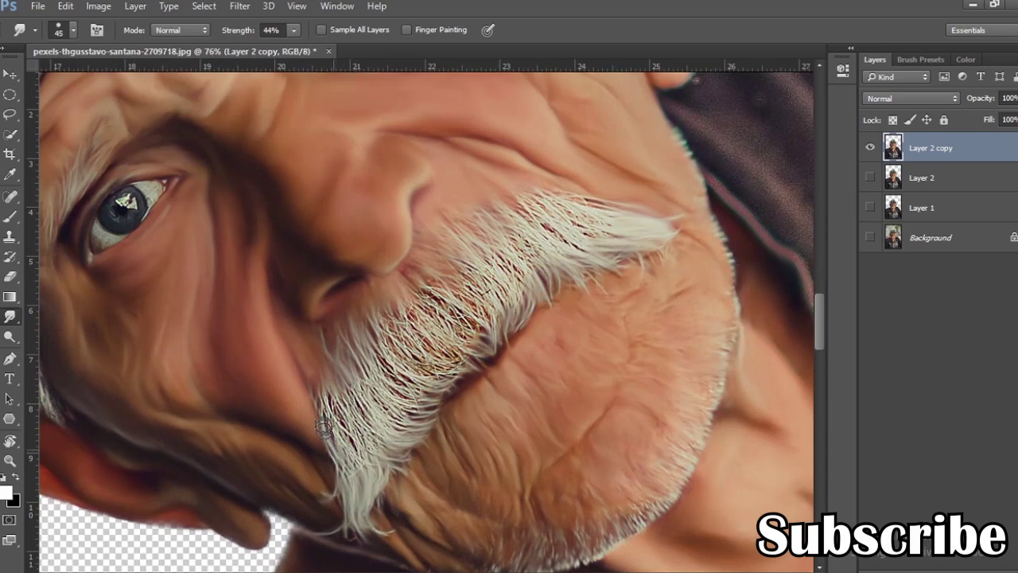
scroll(332, 375, "up", 4)
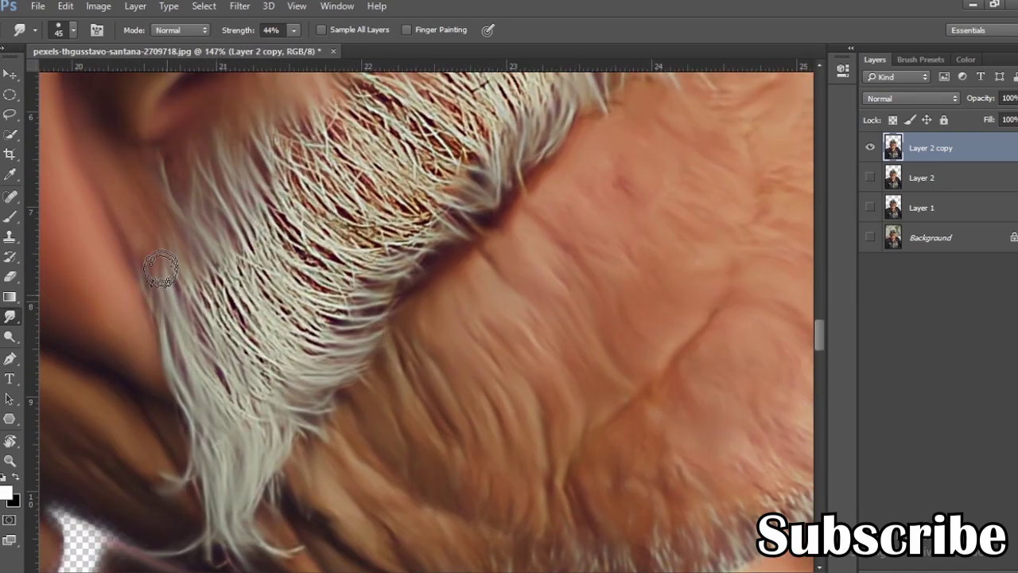
mouse_move(230, 322)
left_mouse_down()
mouse_move(268, 284)
mouse_move(334, 263)
mouse_move(337, 307)
mouse_move(304, 364)
left_mouse_up()
scroll(209, 354, "up", 3)
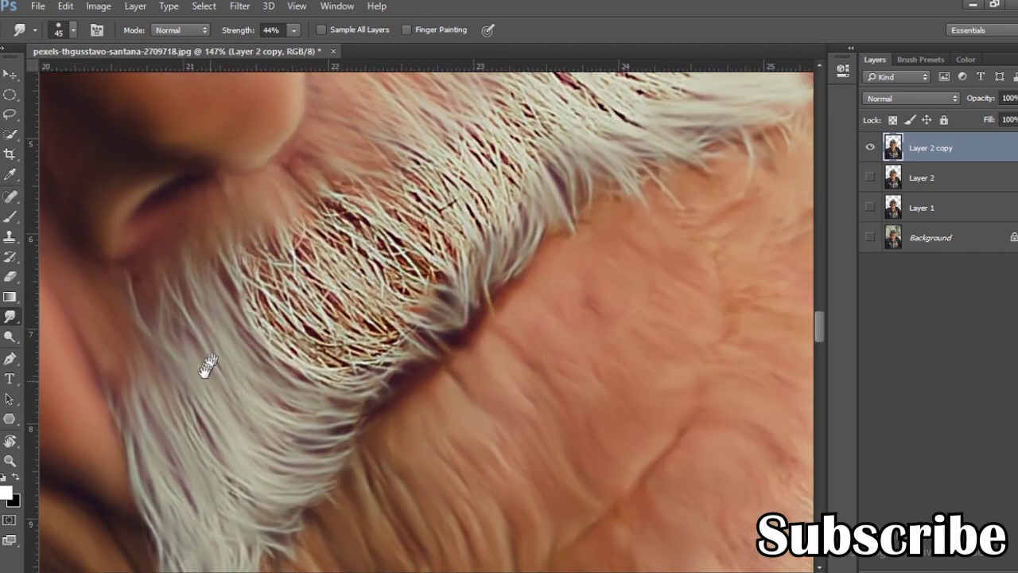
mouse_move(258, 303)
left_mouse_down()
mouse_move(318, 268)
mouse_move(295, 159)
mouse_move(414, 255)
mouse_move(350, 274)
left_mouse_up()
scroll(350, 274, "down", 1)
scroll(350, 274, "right", 2)
mouse_move(272, 340)
left_mouse_down()
mouse_move(334, 302)
mouse_move(239, 218)
left_mouse_up()
scroll(215, 301, "up", 3)
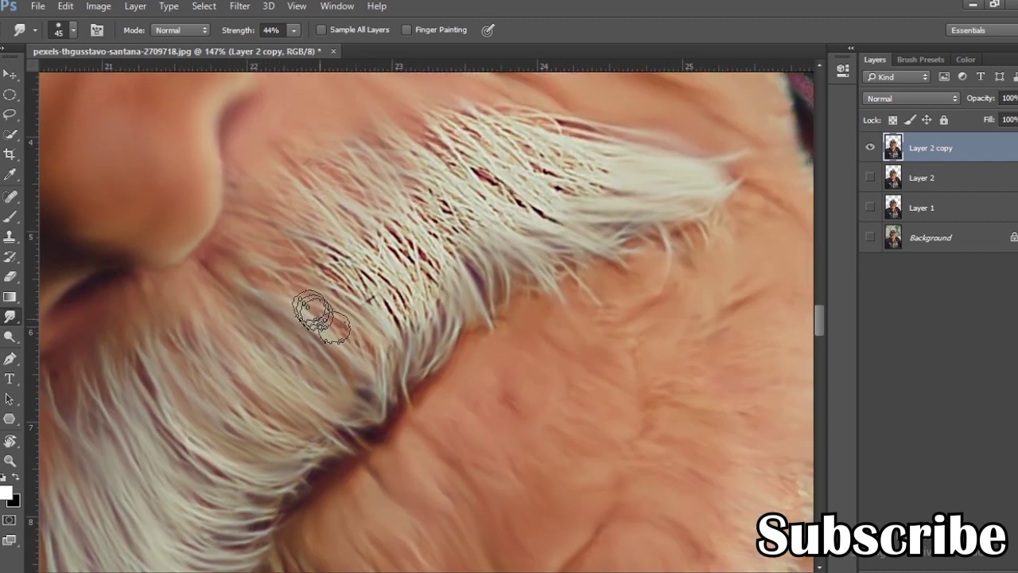
left_click_drag(318, 307, 434, 253)
- Smooth the dark gaps between the mustache strands
scroll(338, 334, "up", 4)
scroll(338, 334, "right", 3)
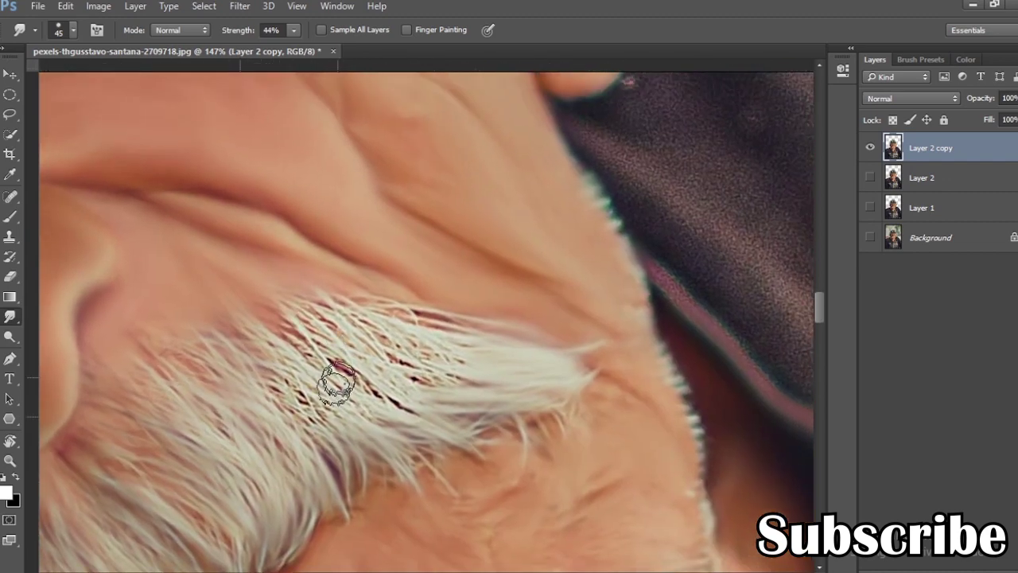
scroll(302, 381, "right", 2)
mouse_move(282, 344)
left_mouse_down()
mouse_move(326, 295)
mouse_move(400, 257)
mouse_move(443, 265)
mouse_move(361, 349)
left_mouse_up()
scroll(400, 257, "down", 1)
scroll(400, 257, "right", 1)
scroll(364, 349, "left", 2)
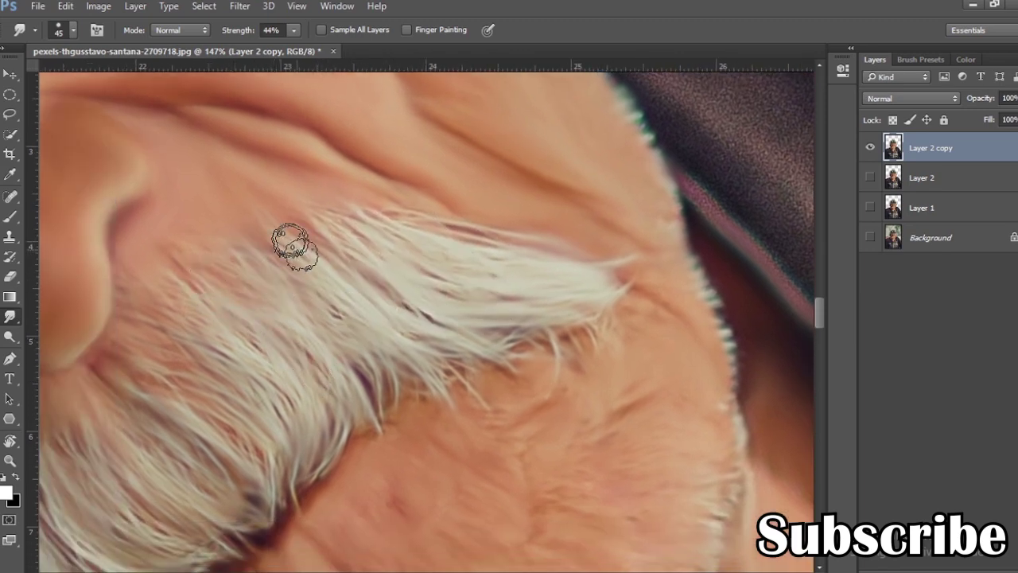
scroll(291, 243, "left", 4)
scroll(307, 295, "left", 4)
scroll(429, 193, "up", 3)
scroll(318, 245, "left", 1)
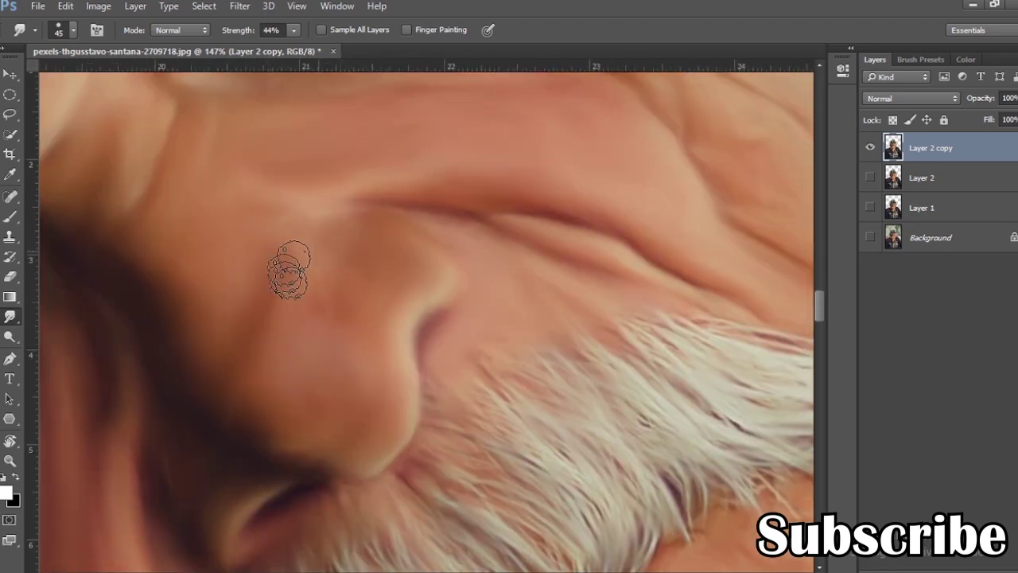
scroll(241, 399, "down", 5)
scroll(357, 329, "up", 2)
- Streak the grey hair below the hat brim with the Smudge tool
scroll(405, 295, "up", 2)
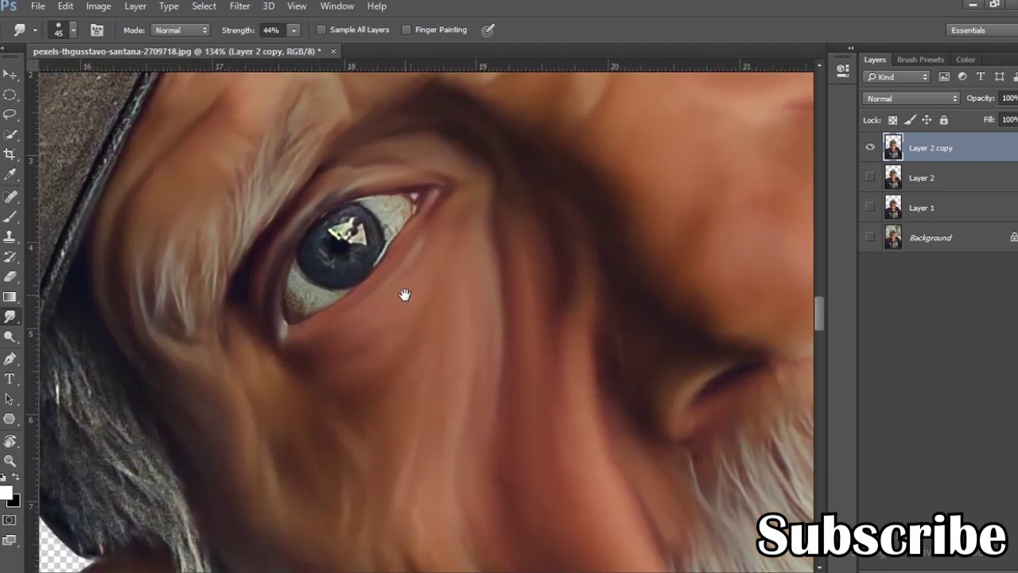
scroll(459, 271, "up", 1)
mouse_move(271, 265)
left_mouse_down()
mouse_move(334, 354)
mouse_move(386, 478)
mouse_move(331, 400)
mouse_move(236, 345)
mouse_move(291, 427)
mouse_move(273, 318)
mouse_move(324, 414)
left_mouse_up()
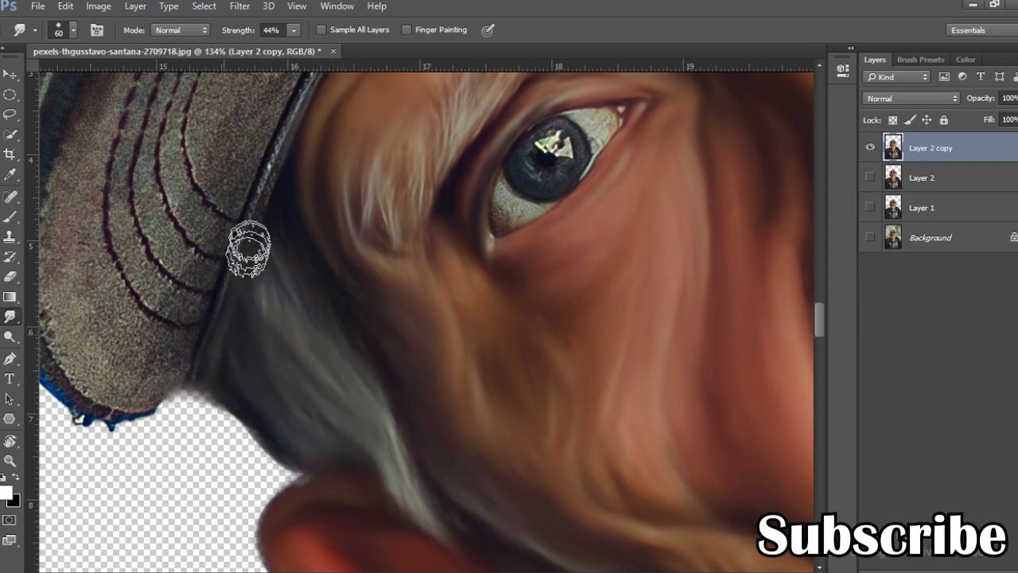
mouse_move(250, 239)
left_mouse_down()
mouse_move(231, 425)
mouse_move(243, 390)
left_mouse_up()
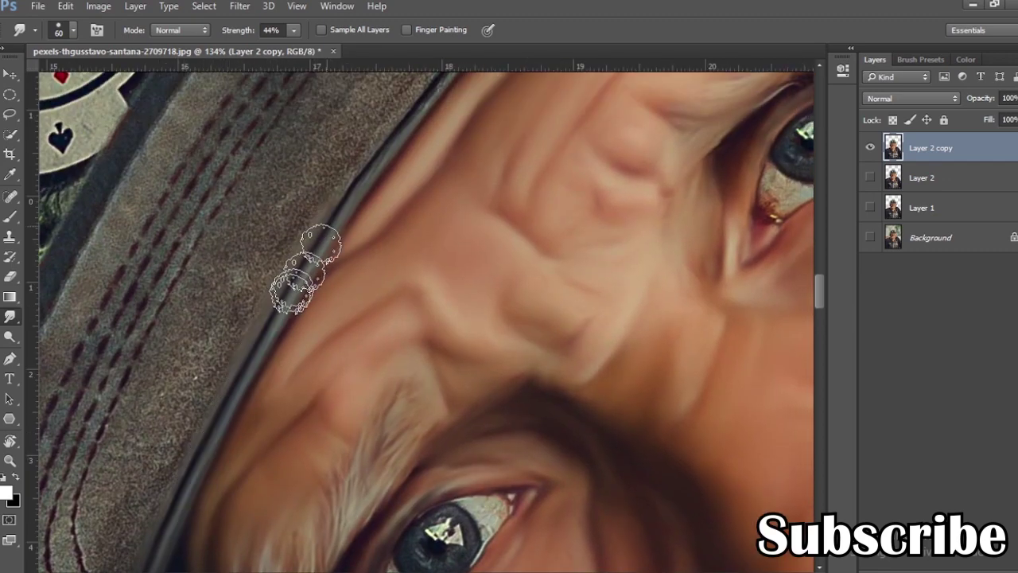
mouse_move(295, 273)
left_mouse_down()
mouse_move(341, 257)
mouse_move(454, 132)
mouse_move(523, 232)
left_mouse_up()
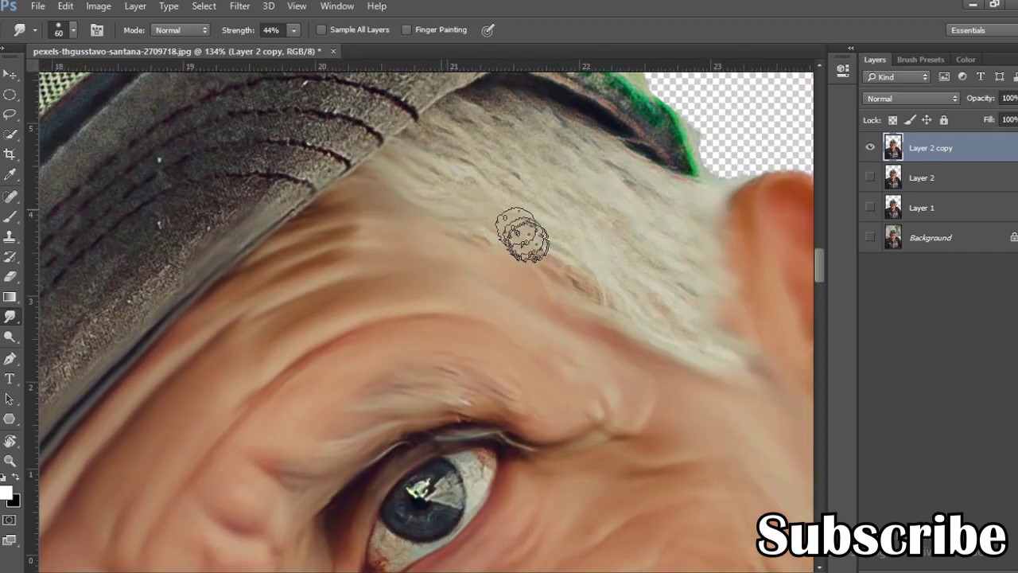
left_click_drag(488, 159, 403, 203)
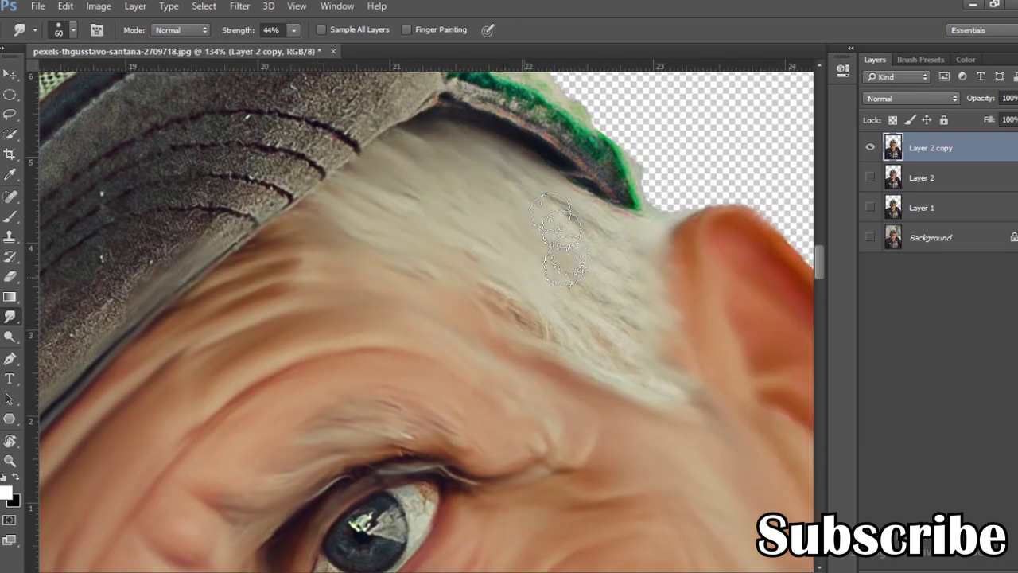
left_click_drag(562, 245, 350, 157)
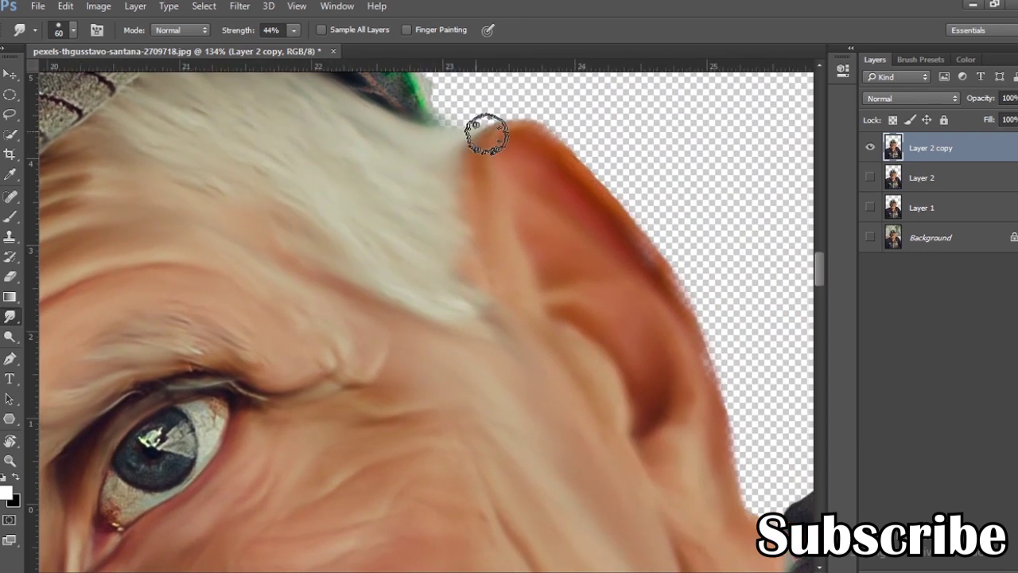
scroll(390, 212, "down", 2)
scroll(455, 349, "down", 2)
- Place a Pen path anchor at the hat edge and open the path's context menu
key("p")
left_click(454, 228)
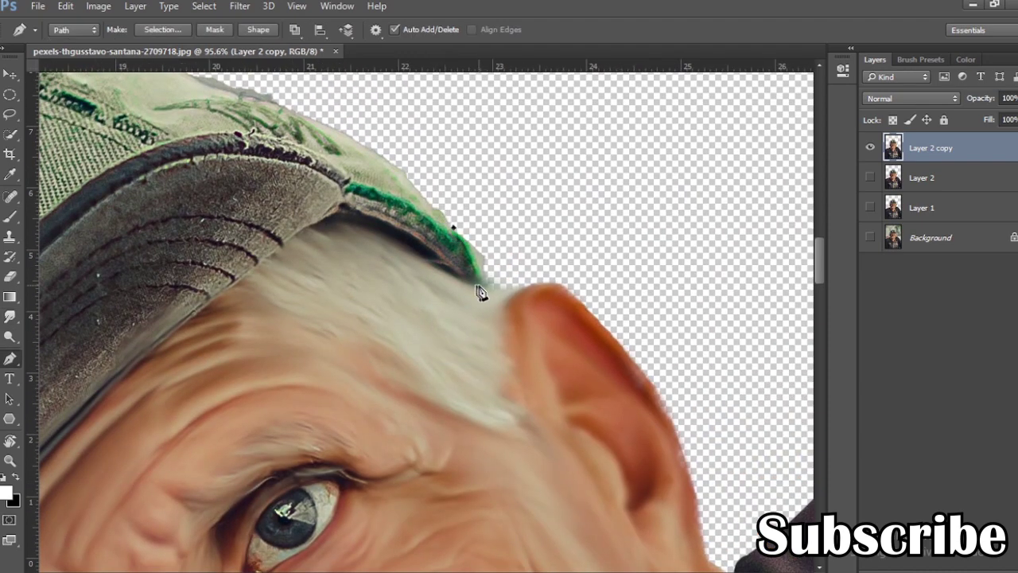
right_click(528, 213)
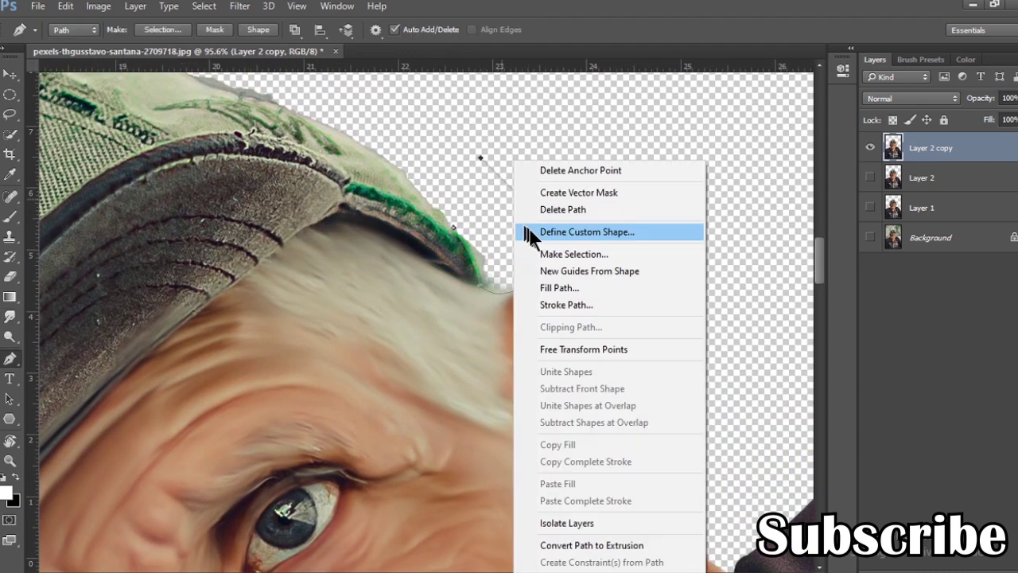
scroll(559, 257, "down", 2)
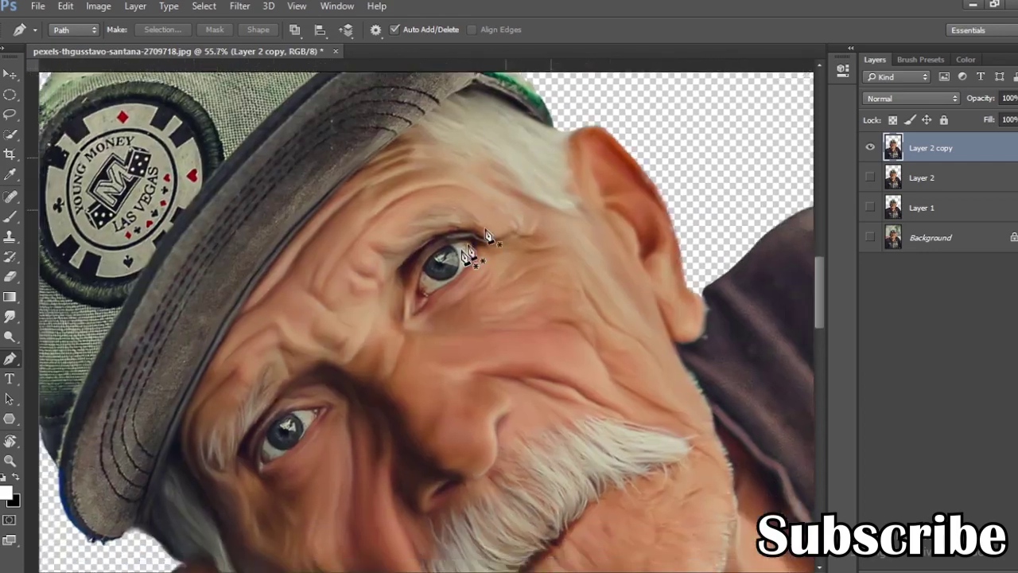
scroll(466, 254, "up", 5)
- Smudge the iris catchlight with the 44%-strength, size-30 Smudge tool
key("r")
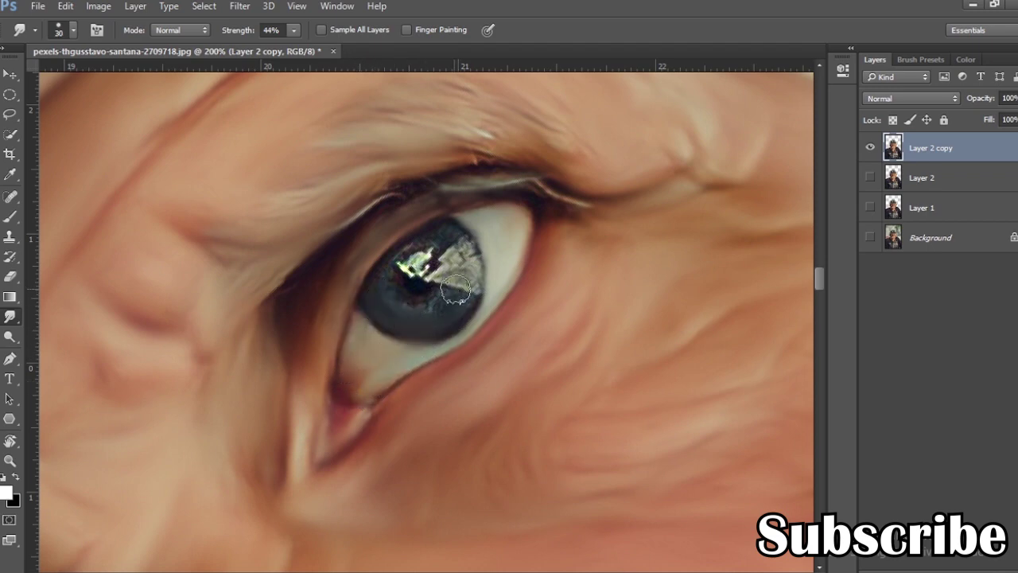
mouse_move(455, 291)
left_mouse_down()
mouse_move(449, 308)
mouse_move(466, 237)
left_mouse_up()
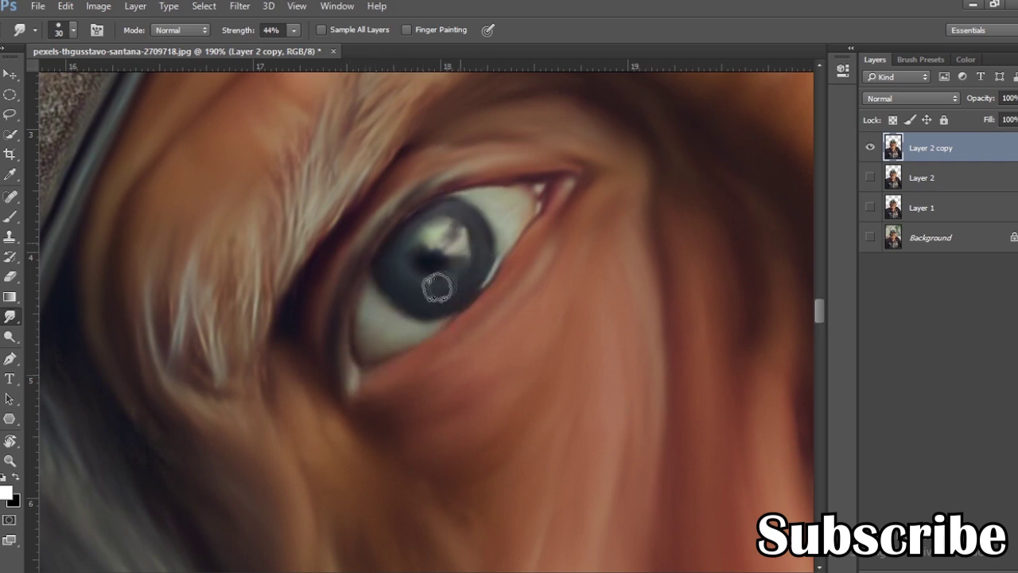
scroll(438, 288, "down", 10)
- Set up a soft Brush with 0% hardness and 19% opacity
key("b")
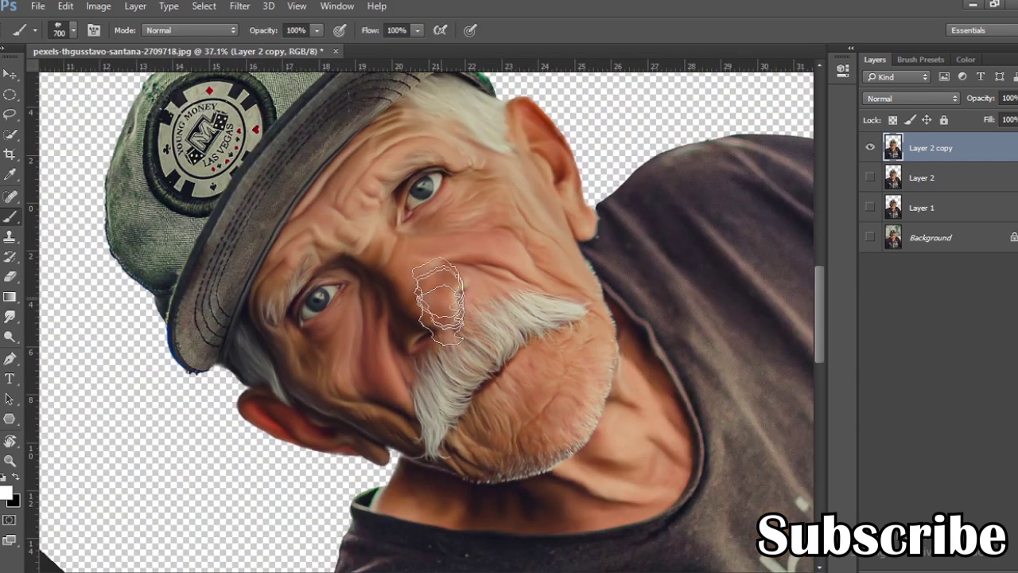
scroll(437, 302, "up", 2)
right_click(370, 185)
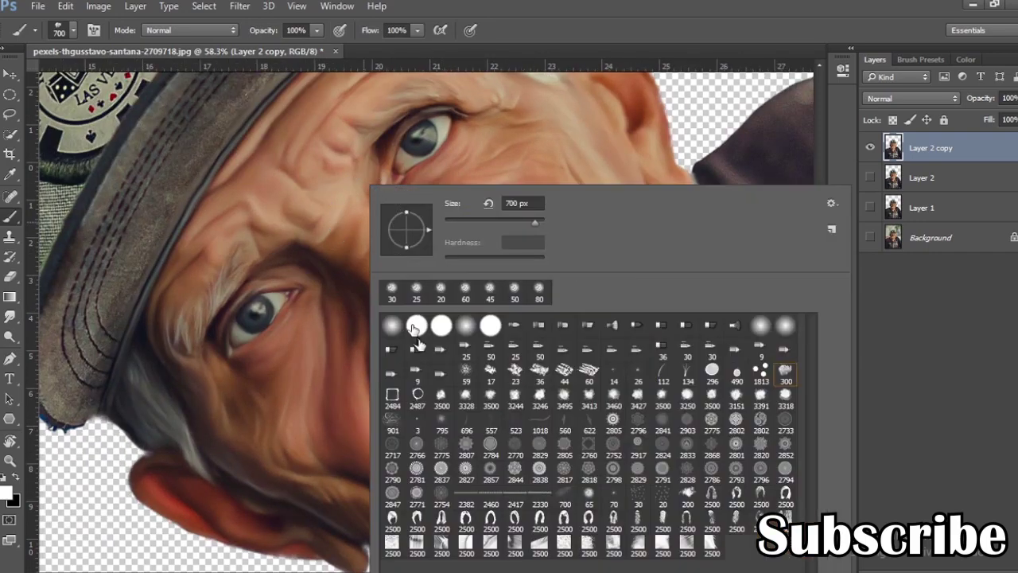
left_click(302, 33)
type("19")
key("Return")
- Duplicate the layer and make the brush smaller for light strokes over the face
key("ctrl+j")
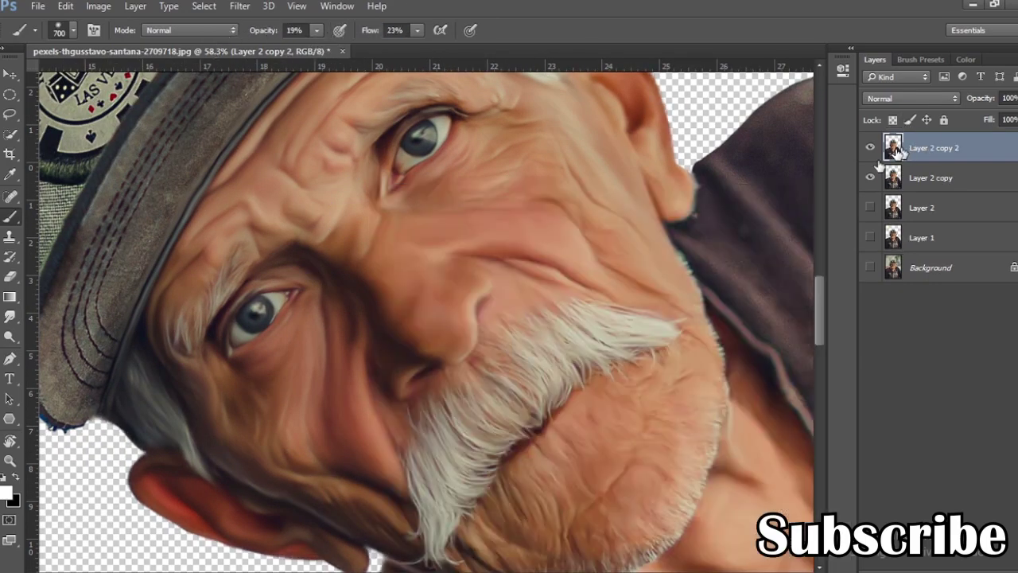
scroll(477, 183, "up", 2)
scroll(454, 243, "up", 2)
key("bracketleft")
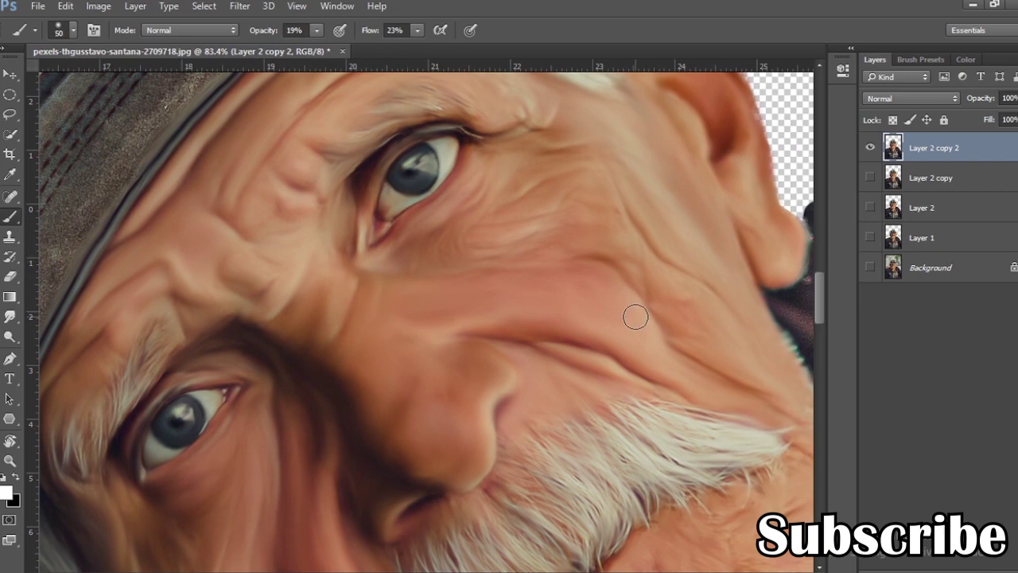
scroll(477, 279, "down", 2)
scroll(365, 260, "up", 3)
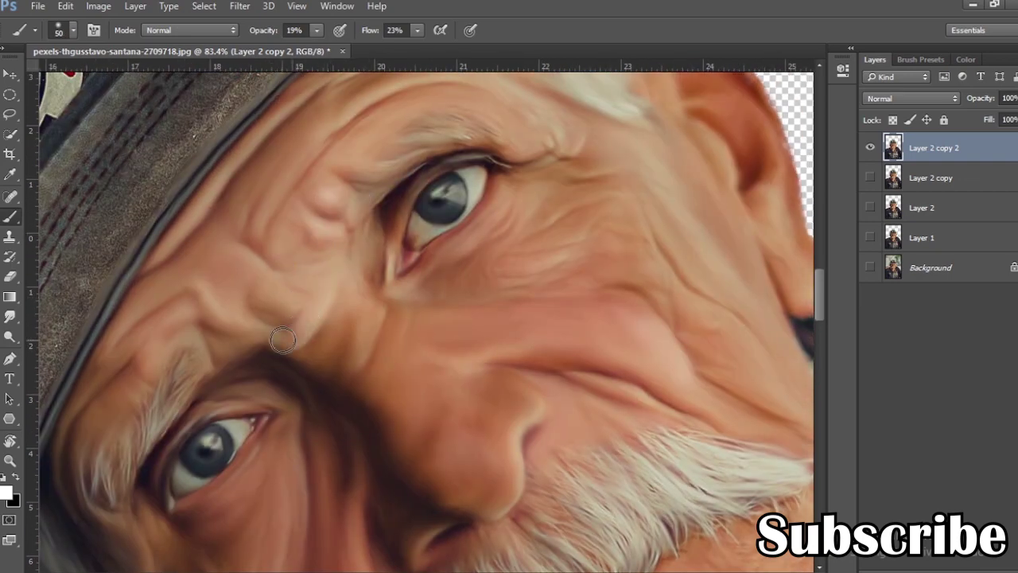
key("r")
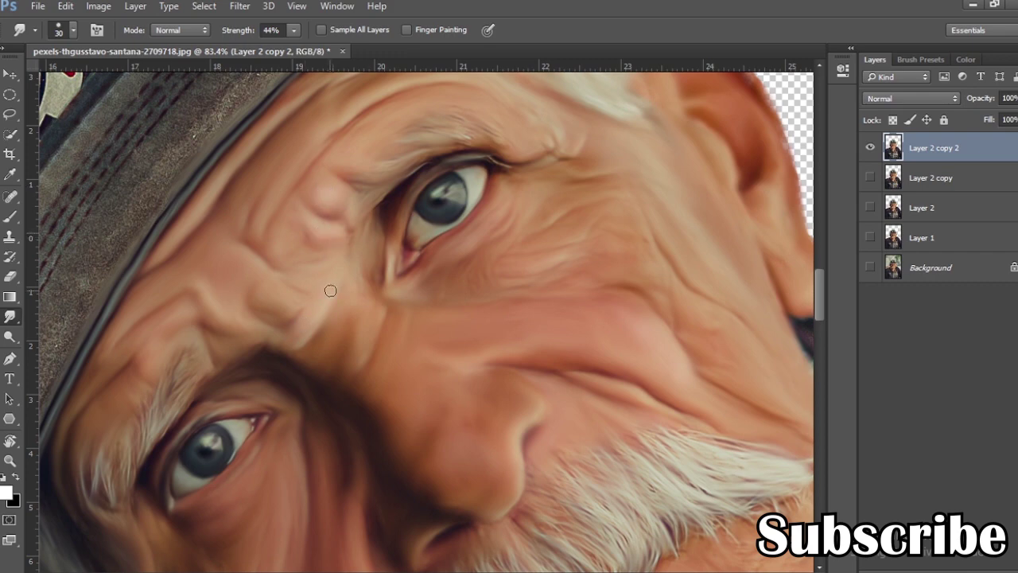
key("b")
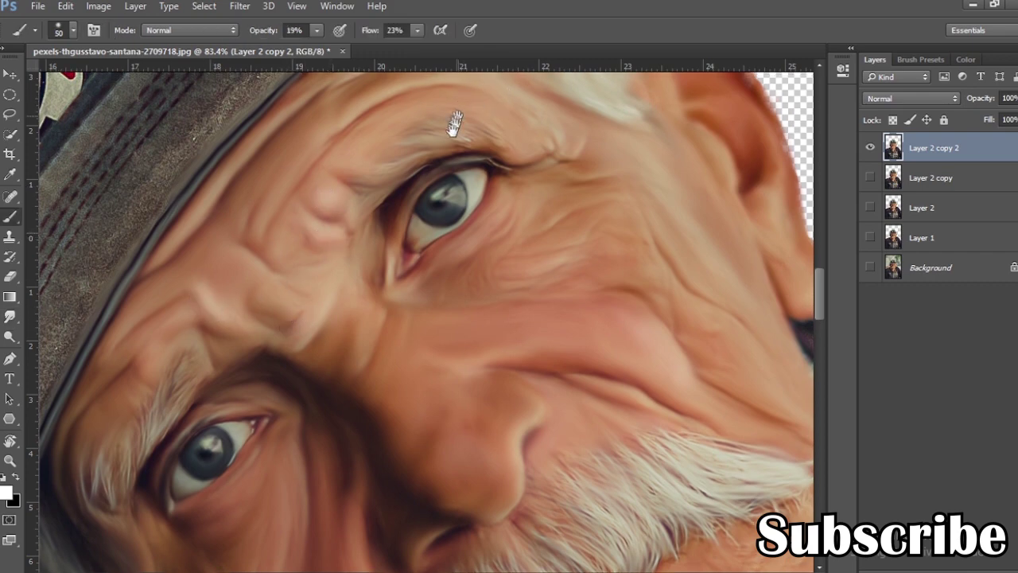
scroll(318, 186, "up", 3)
scroll(361, 175, "up", 1)
scroll(477, 191, "down", 3)
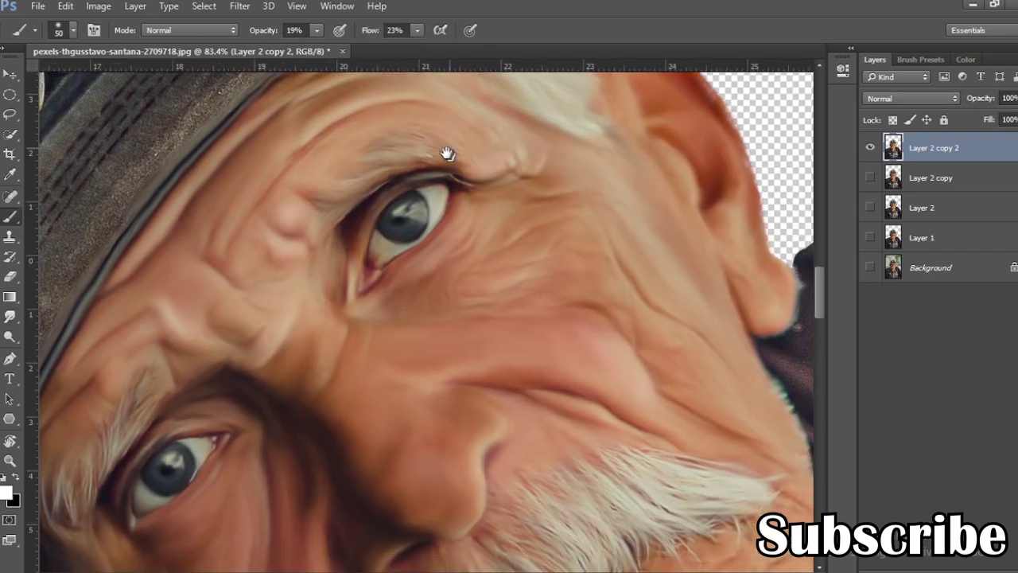
scroll(453, 294, "down", 3)
mouse_move(560, 255)
left_mouse_down()
mouse_move(427, 318)
mouse_move(477, 325)
mouse_move(409, 193)
mouse_move(255, 107)
left_mouse_up()
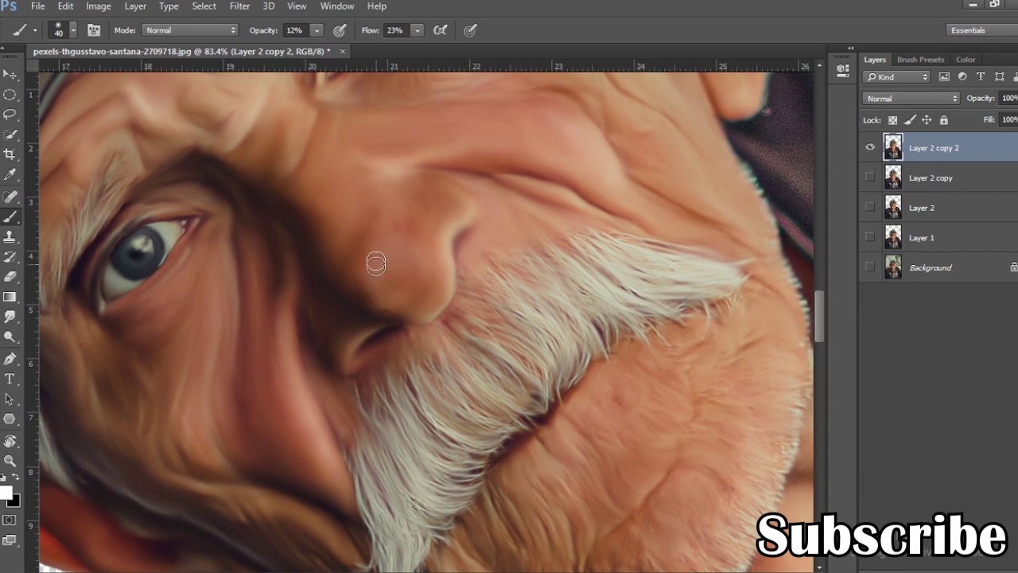
- Paint faint 12% white strokes around the eye, forehead, ear and temple
scroll(376, 262, "down", 3)
left_click_drag(342, 215, 456, 196)
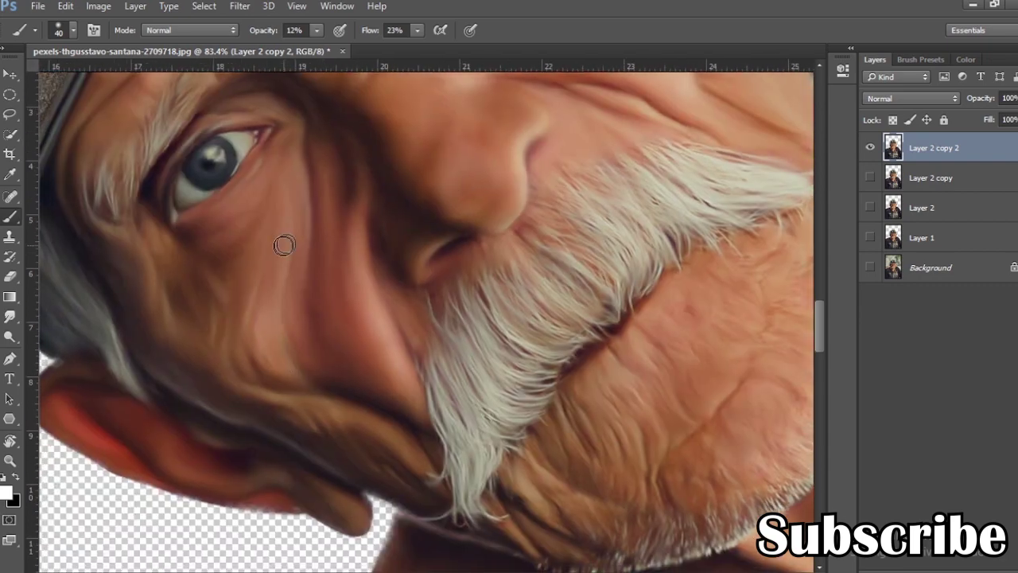
left_click_drag(284, 241, 292, 338)
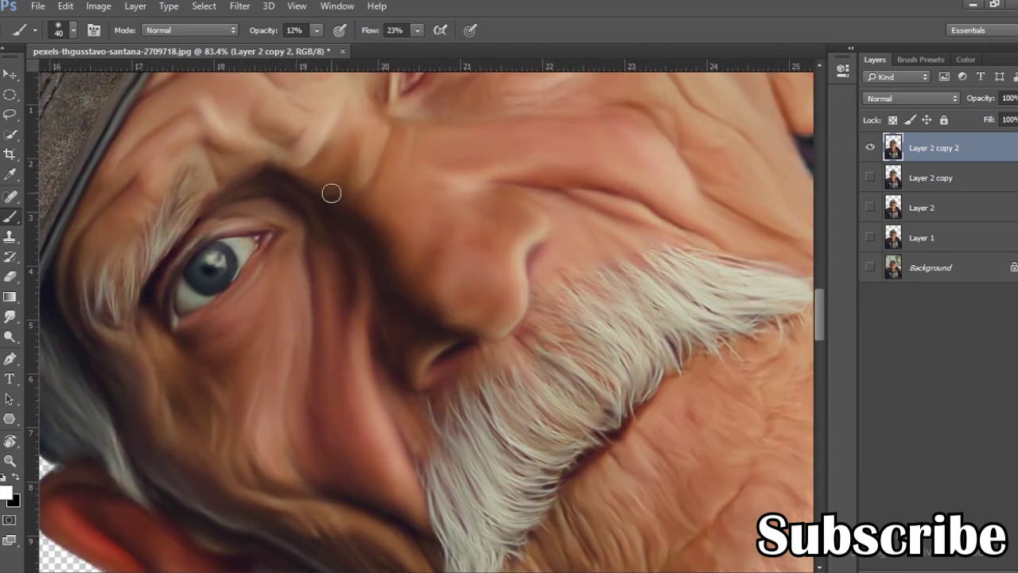
scroll(266, 245, "right", 10)
scroll(352, 307, "up", 4)
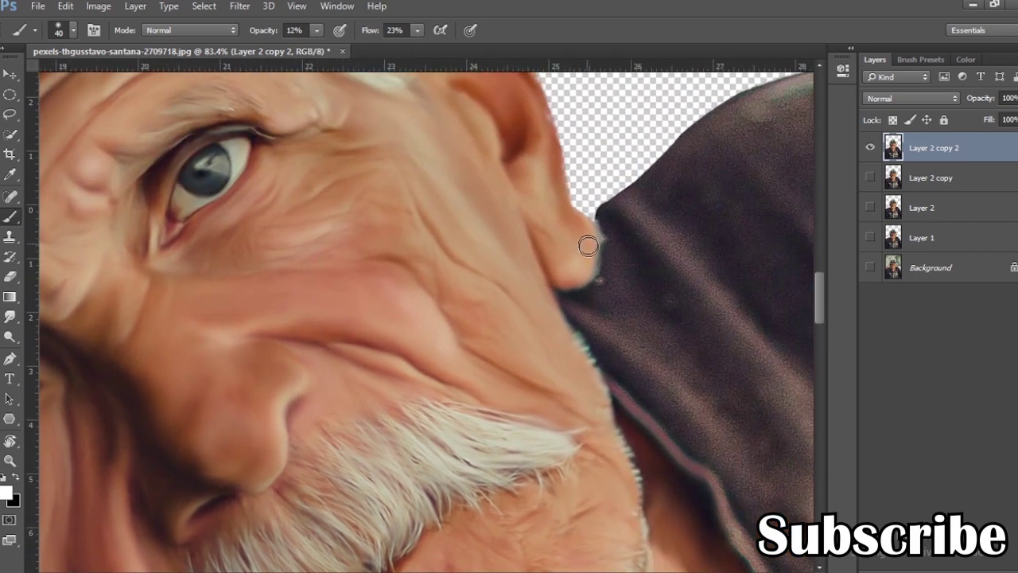
scroll(501, 220, "up", 3)
left_click_drag(518, 207, 541, 238)
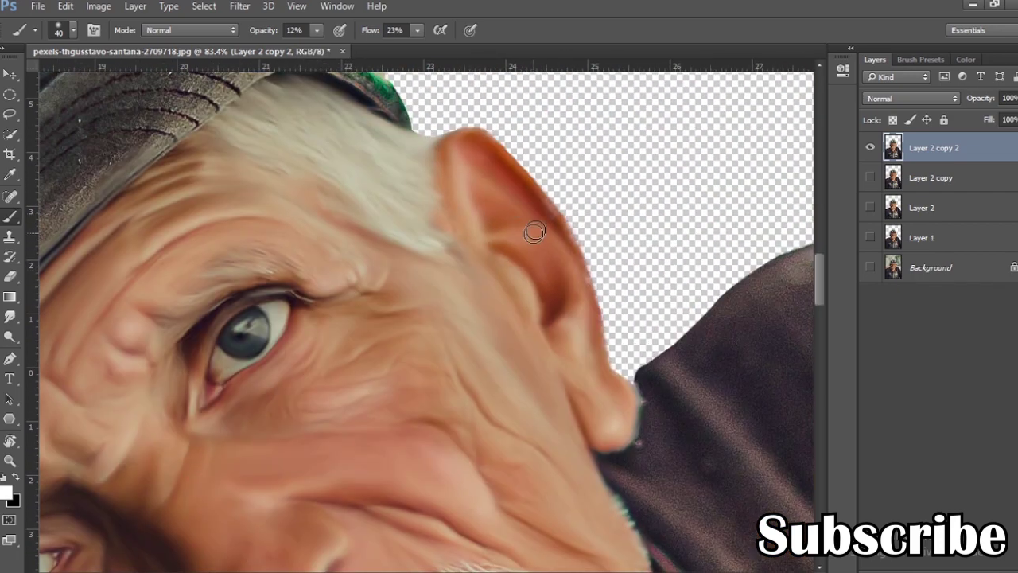
- Brighten the nose, chin, neck folds and irises with faint white strokes
scroll(469, 215, "down", 4)
scroll(429, 175, "down", 3)
scroll(446, 159, "right", 7)
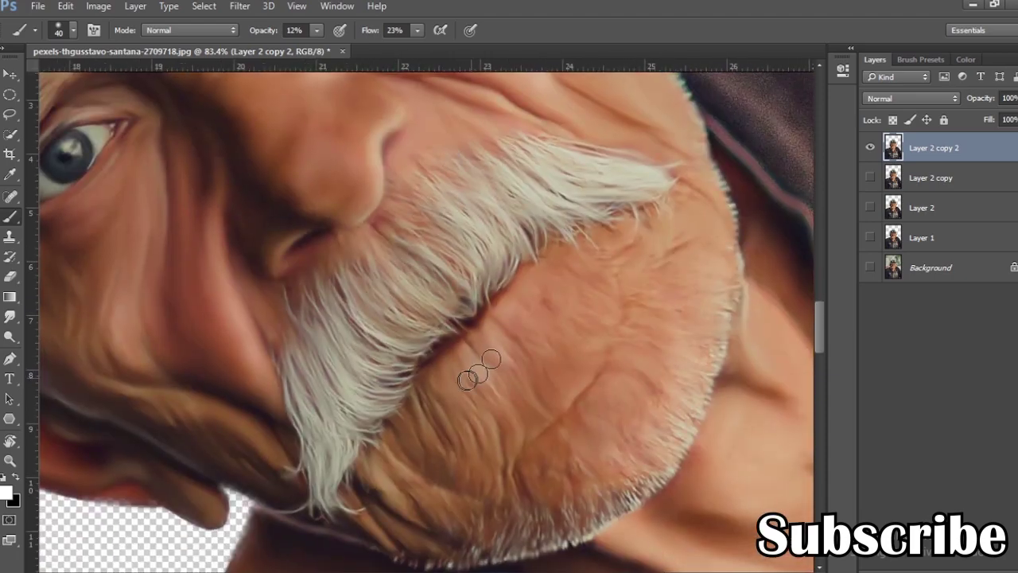
scroll(414, 358, "down", 2)
scroll(404, 262, "down", 2)
scroll(416, 262, "down", 1)
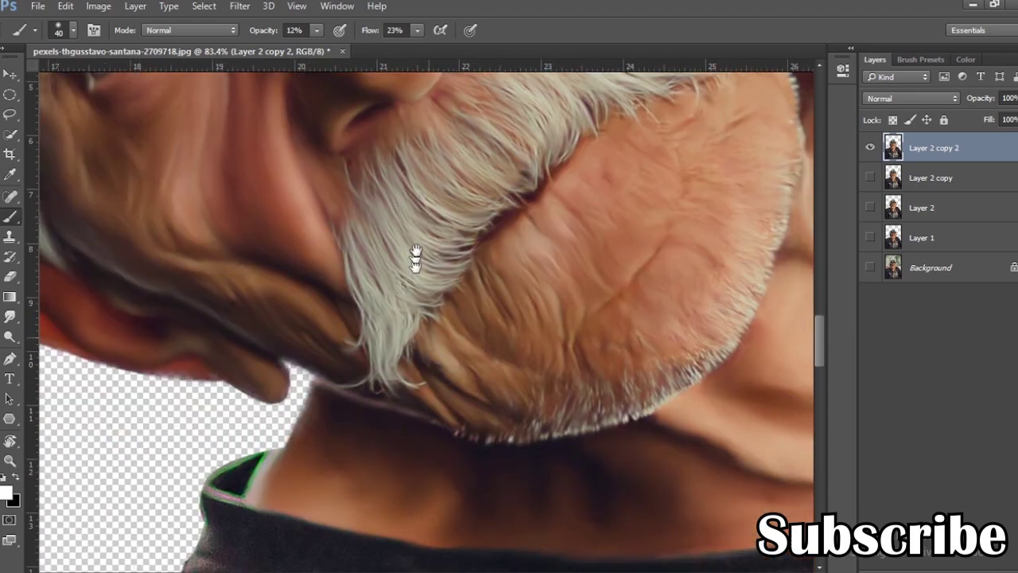
scroll(382, 358, "down", 2)
left_click_drag(353, 420, 307, 316)
scroll(530, 327, "up", 2)
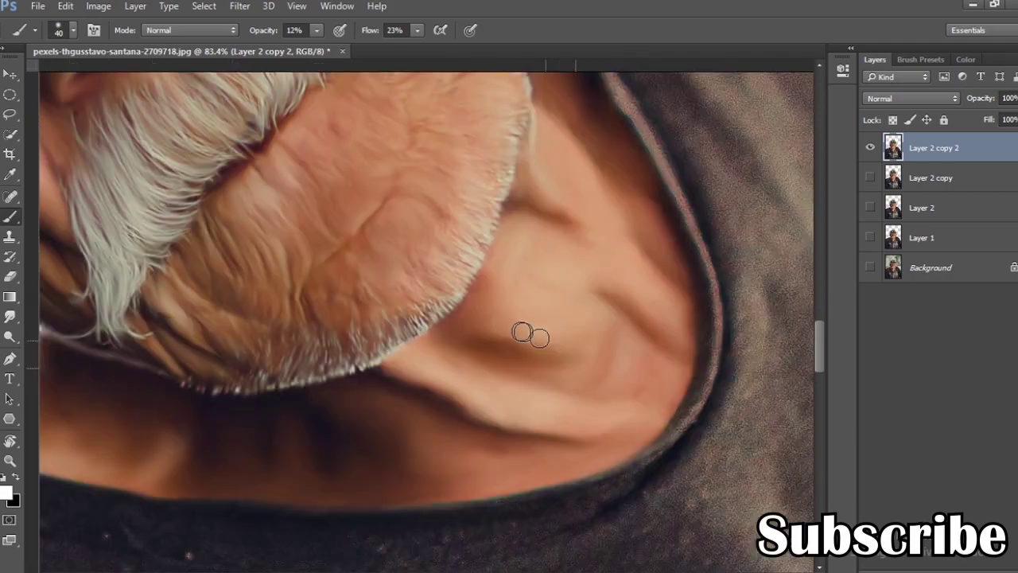
scroll(612, 307, "up", 3)
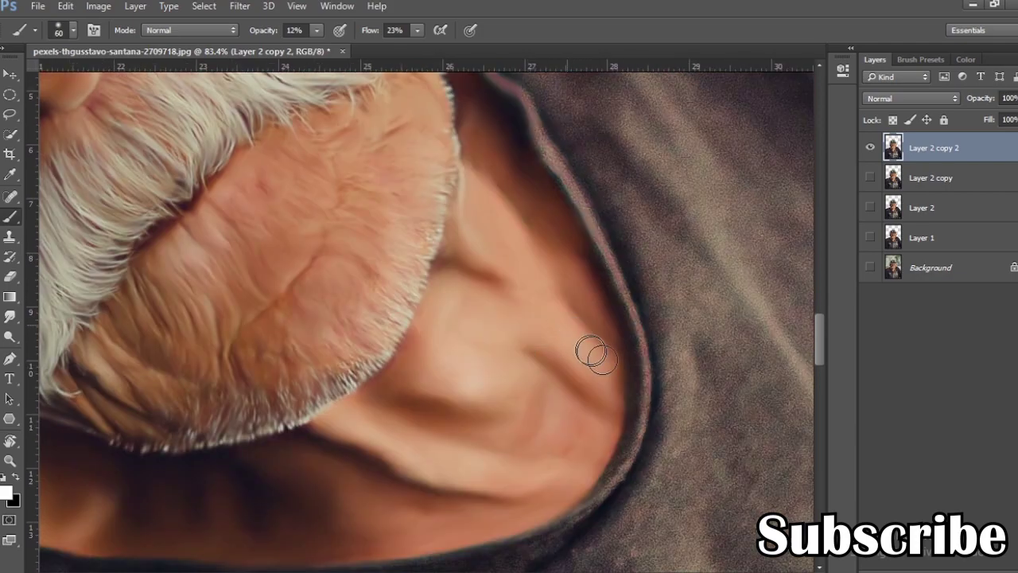
scroll(596, 352, "up", 2)
scroll(518, 269, "up", 2)
scroll(466, 302, "up", 5)
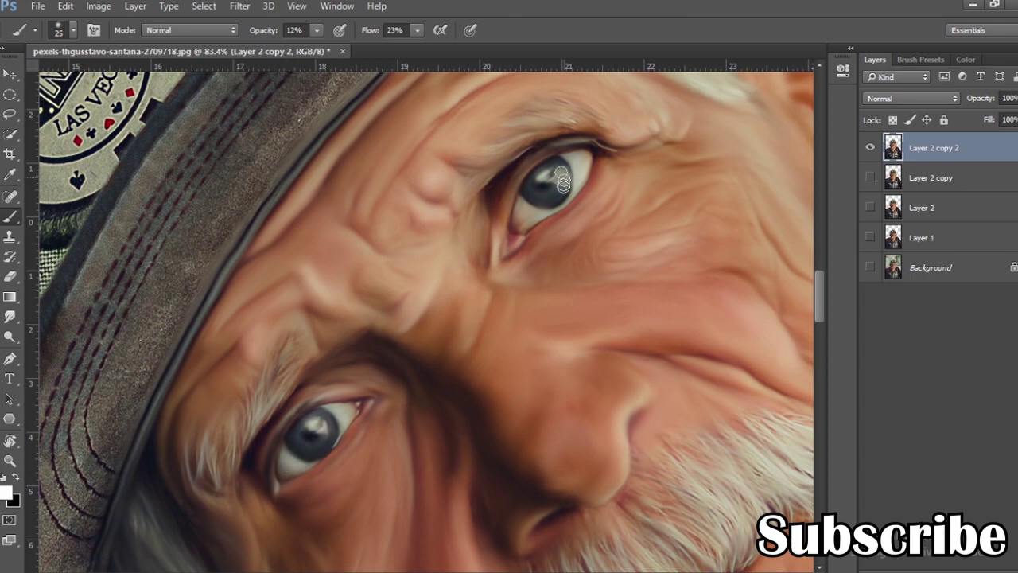
scroll(562, 181, "down", 3)
- Show Layer 2 copy again and toggle Layer 2 copy 2 to compare the face
scroll(562, 181, "down", 3)
left_click(870, 177)
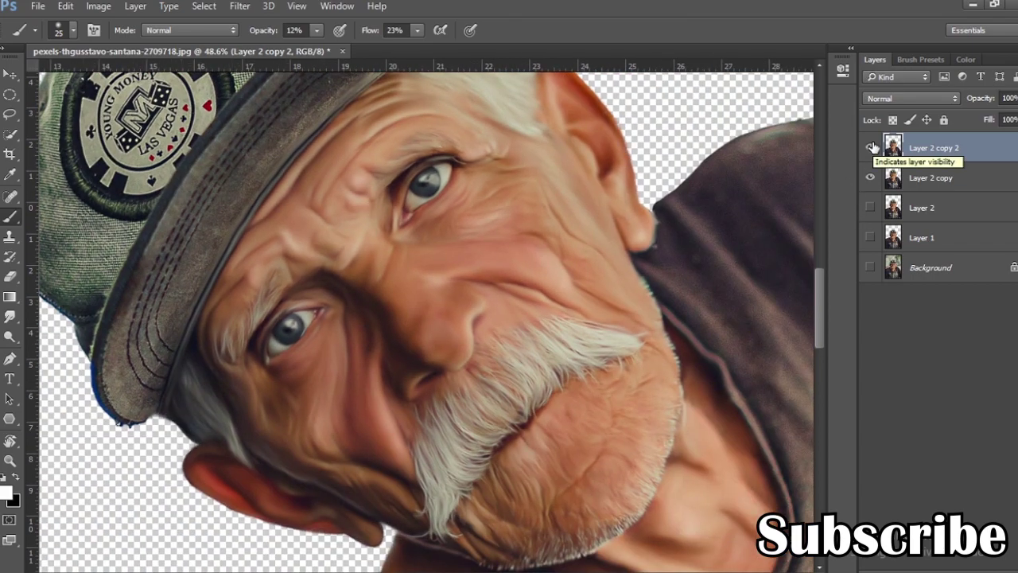
left_click(871, 147)
left_click(870, 147)
left_click(871, 147)
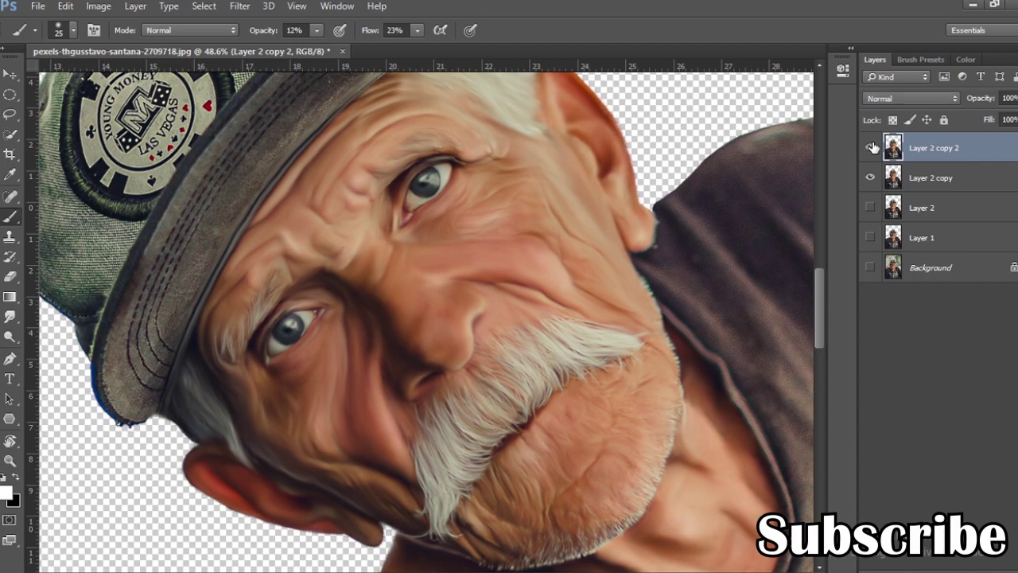
- Smudge the forehead above the eye with an enlarged Smudge brush at 51% strength
key("r")
scroll(214, 170, "up", 3)
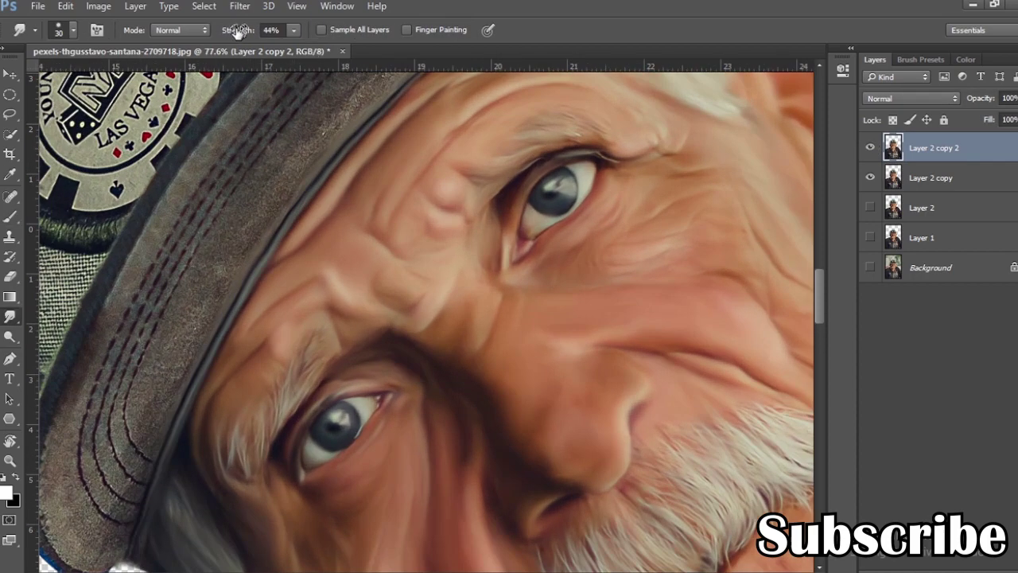
left_click_drag(237, 31, 243, 31)
key("bracketright")
left_click_drag(428, 135, 402, 191)
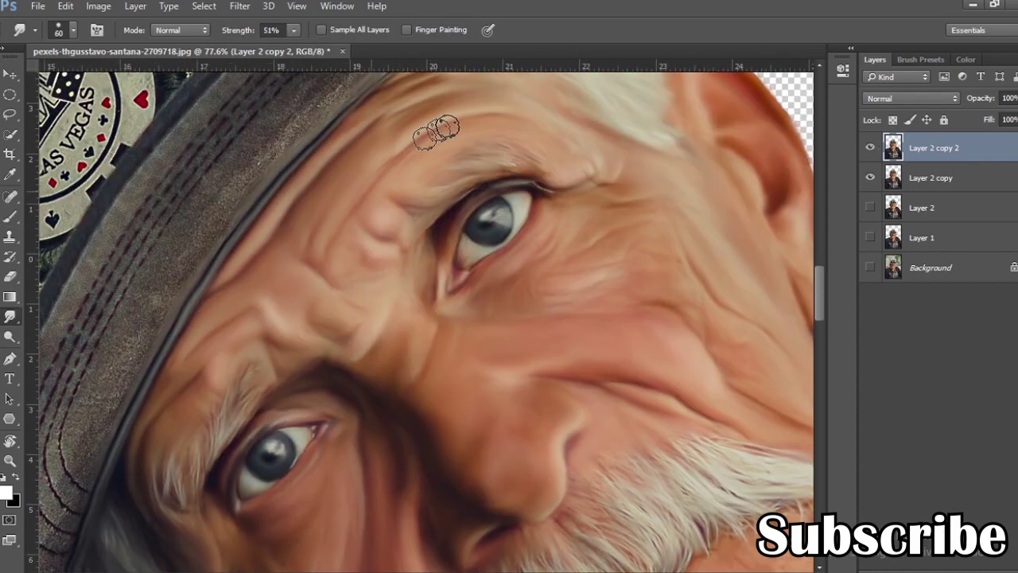
scroll(320, 205, "down", 3)
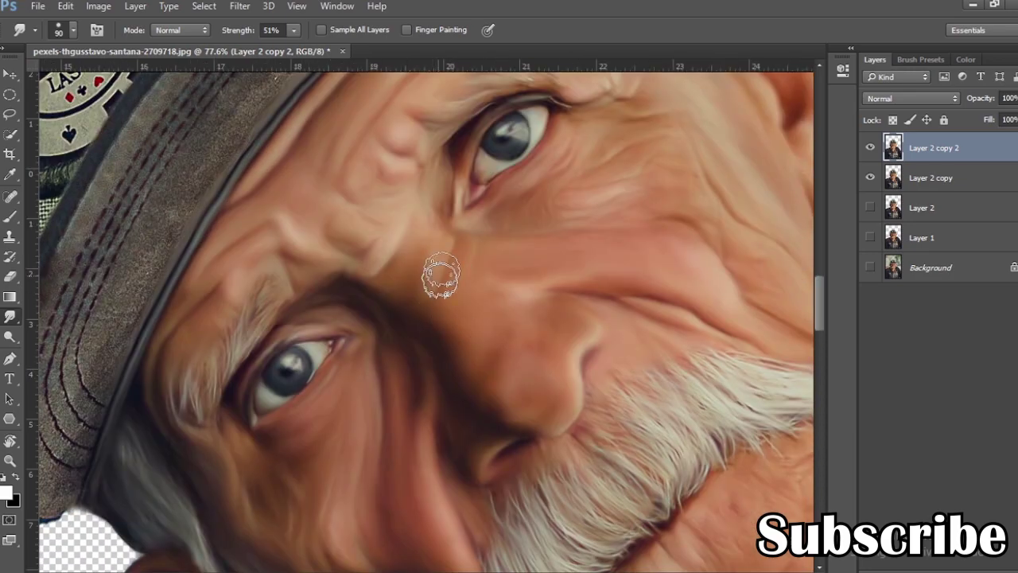
- Smudge the cheek skin beside the nose smoother
left_click_drag(504, 256, 442, 290)
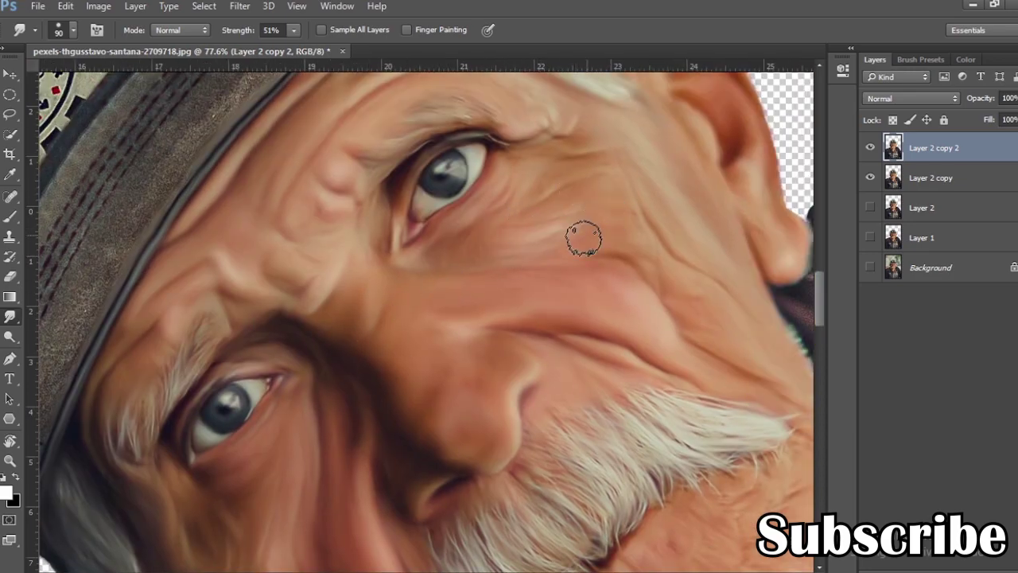
scroll(583, 238, "up", 3)
scroll(600, 307, "up", 2)
scroll(534, 291, "left", 2)
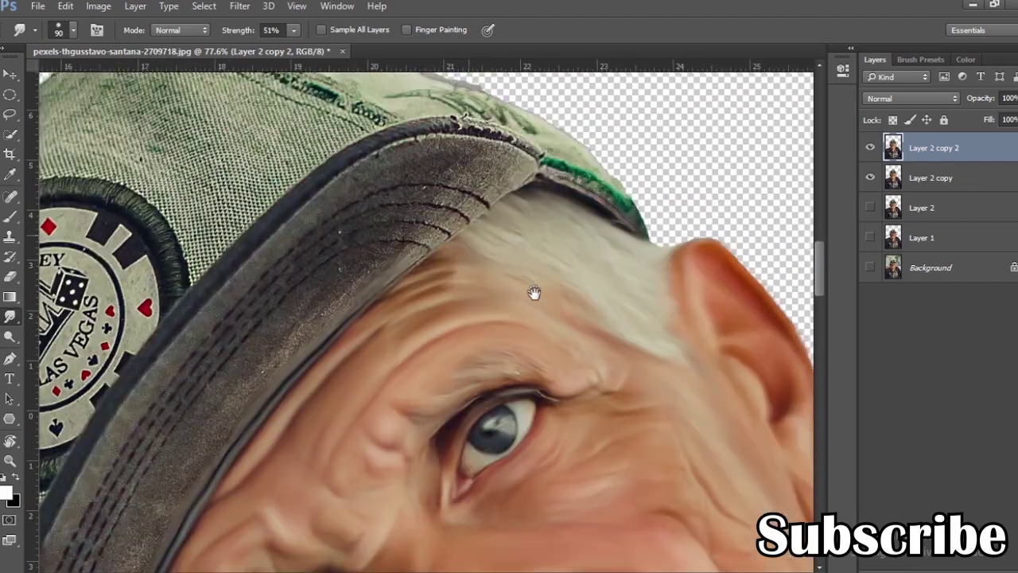
scroll(451, 352, "down", 8)
scroll(450, 319, "down", 2)
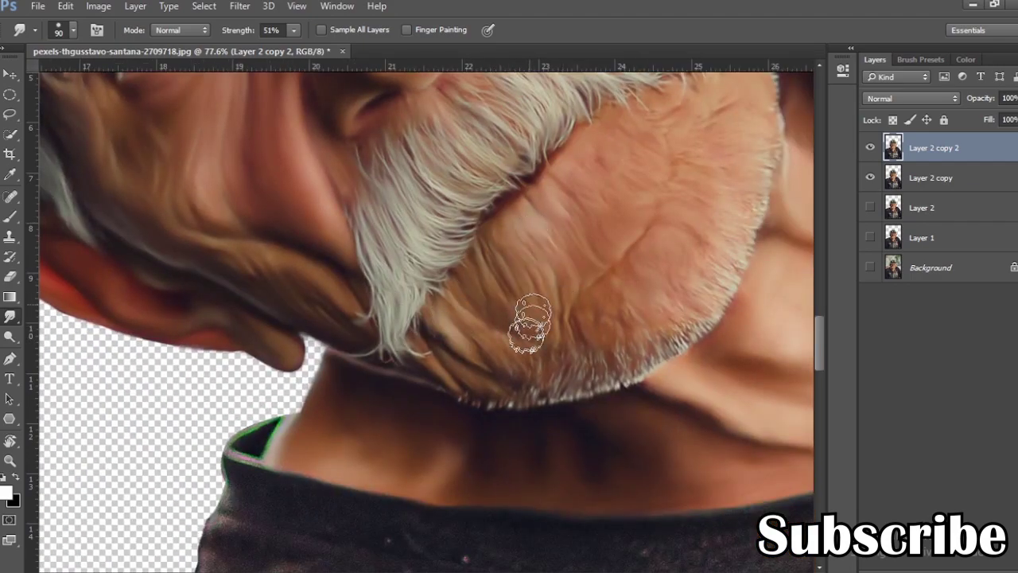
- Smudge the chin, the neck hollow and the neck down to the shirt collar
left_click_drag(443, 363, 375, 398)
mouse_move(540, 207)
left_mouse_down()
mouse_move(517, 251)
mouse_move(458, 201)
left_mouse_up()
left_click_drag(531, 433, 466, 364)
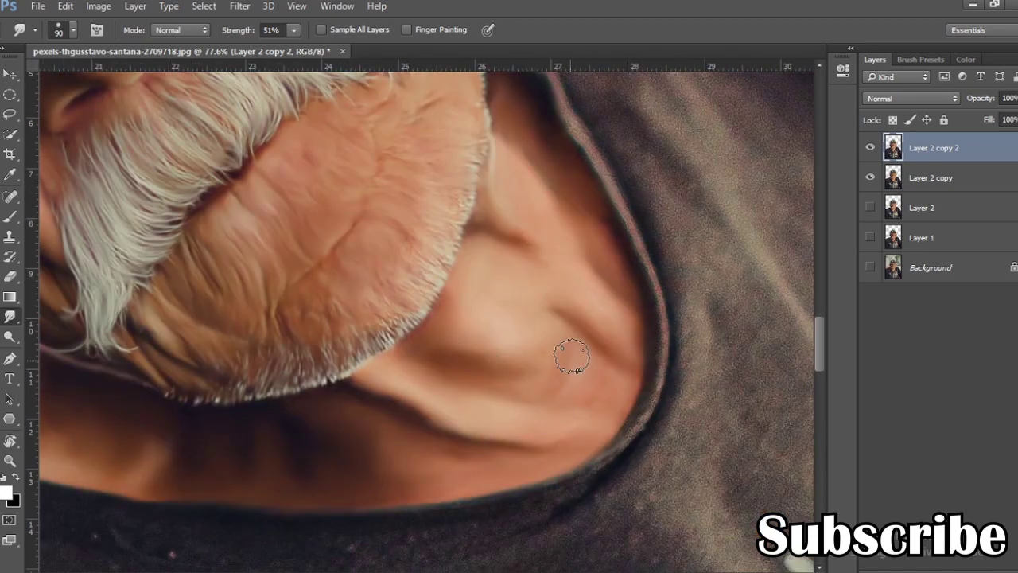
mouse_move(512, 281)
left_mouse_down()
mouse_move(546, 358)
mouse_move(558, 310)
left_mouse_up()
left_click_drag(465, 252, 469, 289)
left_click_drag(534, 500, 545, 295)
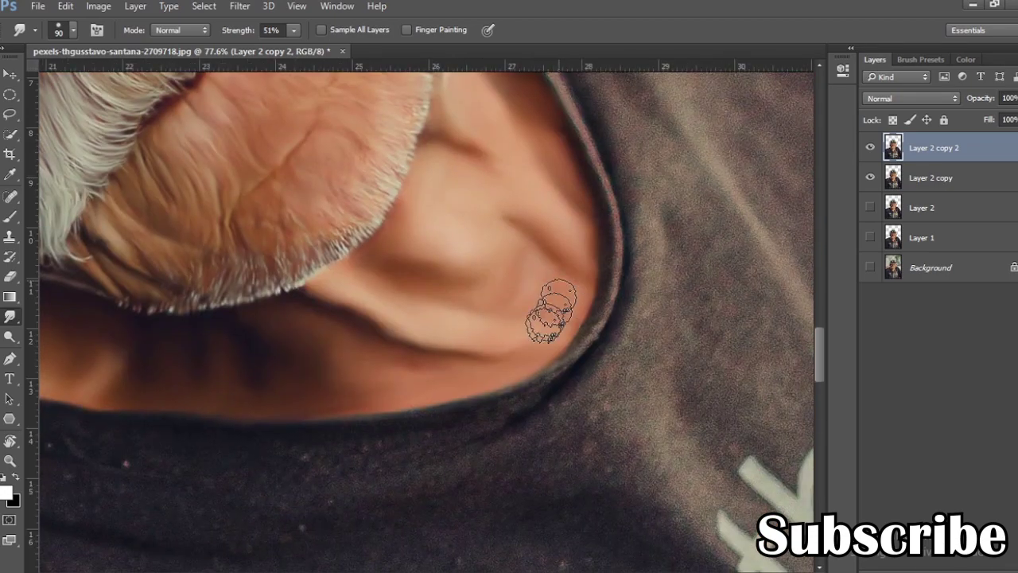
mouse_move(420, 385)
left_mouse_down()
mouse_move(452, 306)
mouse_move(546, 309)
left_mouse_up()
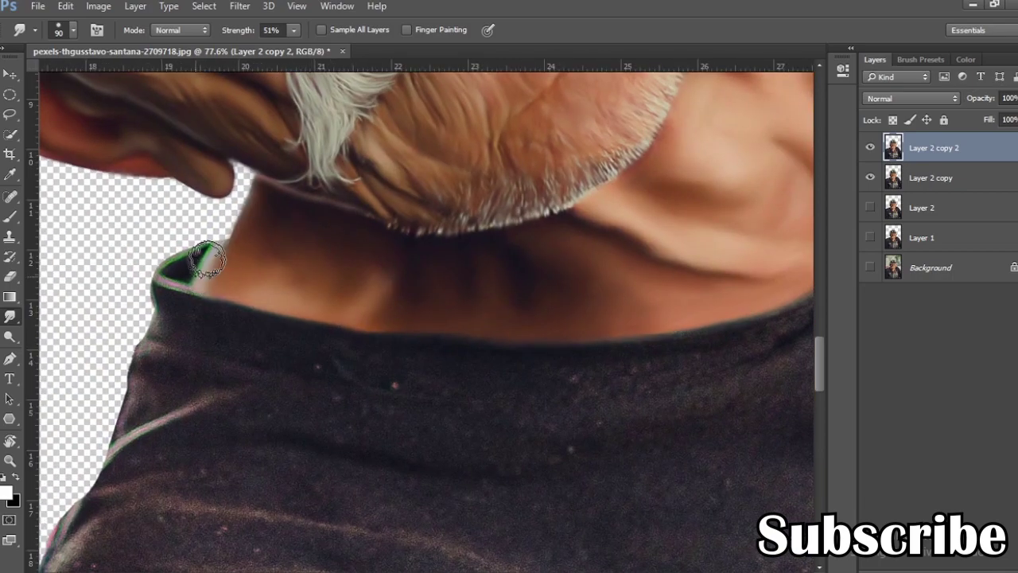
- Smudge the shirt's shoulder edge into soft strokes at 59% strength
scroll(262, 306, "down", 3)
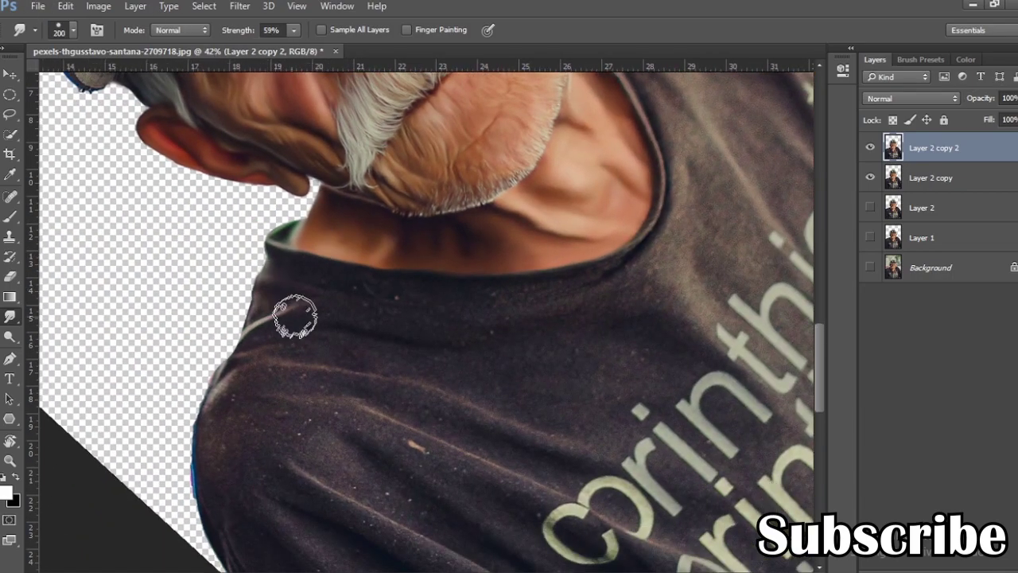
mouse_move(295, 315)
left_mouse_down()
mouse_move(209, 405)
mouse_move(326, 209)
left_mouse_up()
scroll(207, 393, "down", 3)
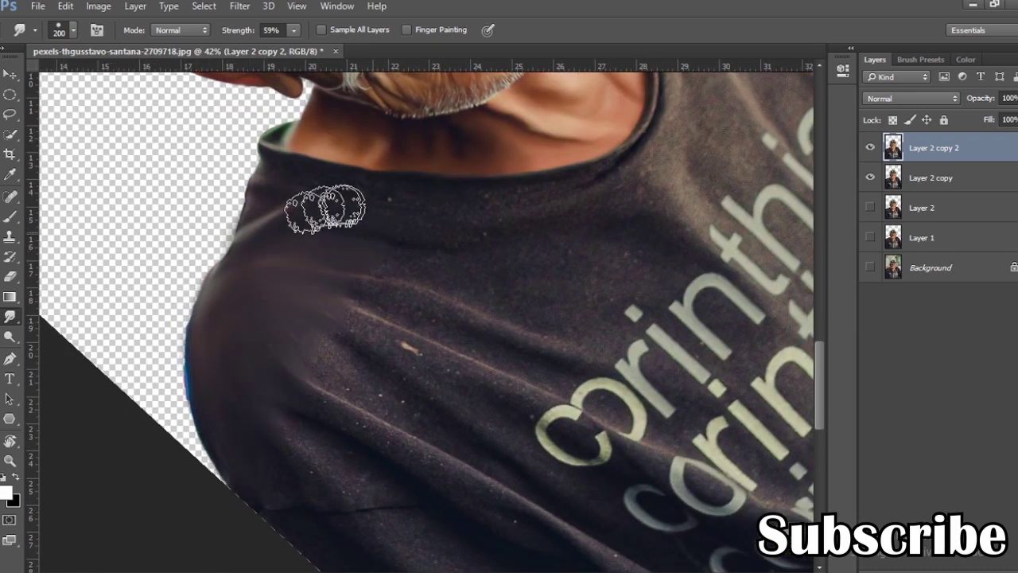
mouse_move(378, 535)
left_mouse_down()
mouse_move(299, 284)
mouse_move(339, 324)
left_mouse_up()
key("ctrl+r")
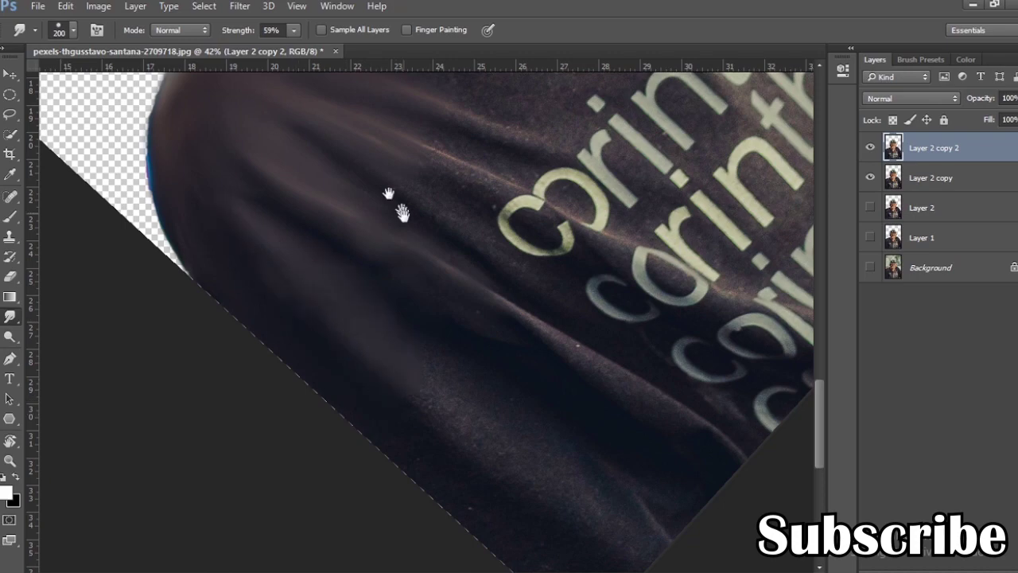
left_click_drag(401, 213, 416, 325)
left_click_drag(483, 266, 375, 283)
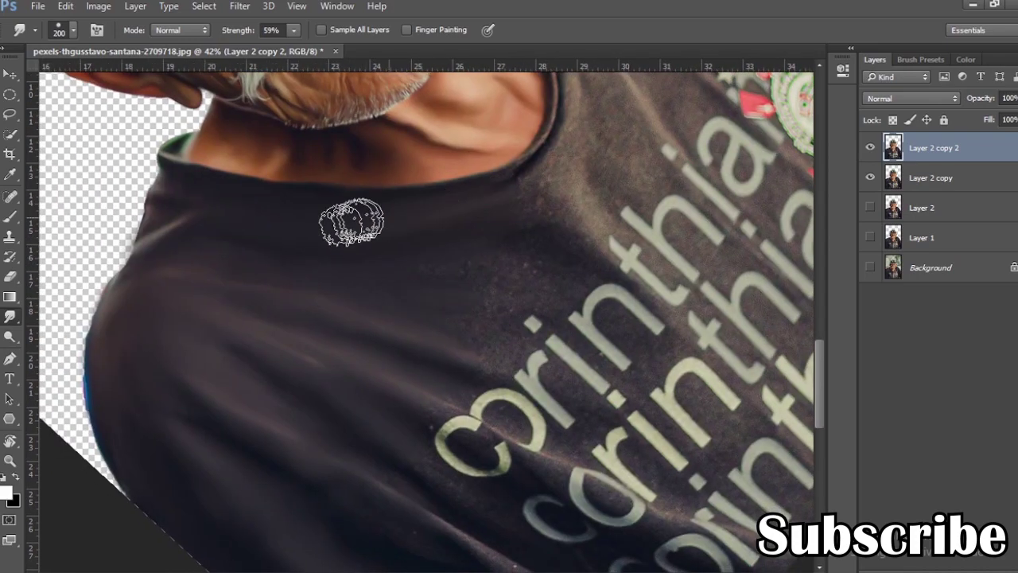
- Smooth the shirt crease near the upper shoulder and return the view upright
left_click_drag(549, 151, 422, 267)
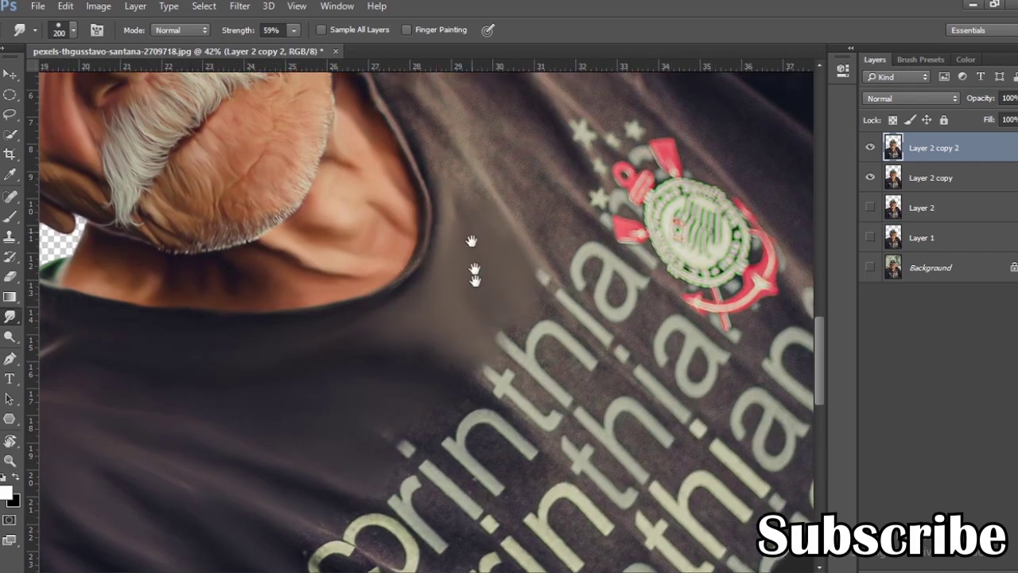
left_click_drag(467, 239, 460, 382)
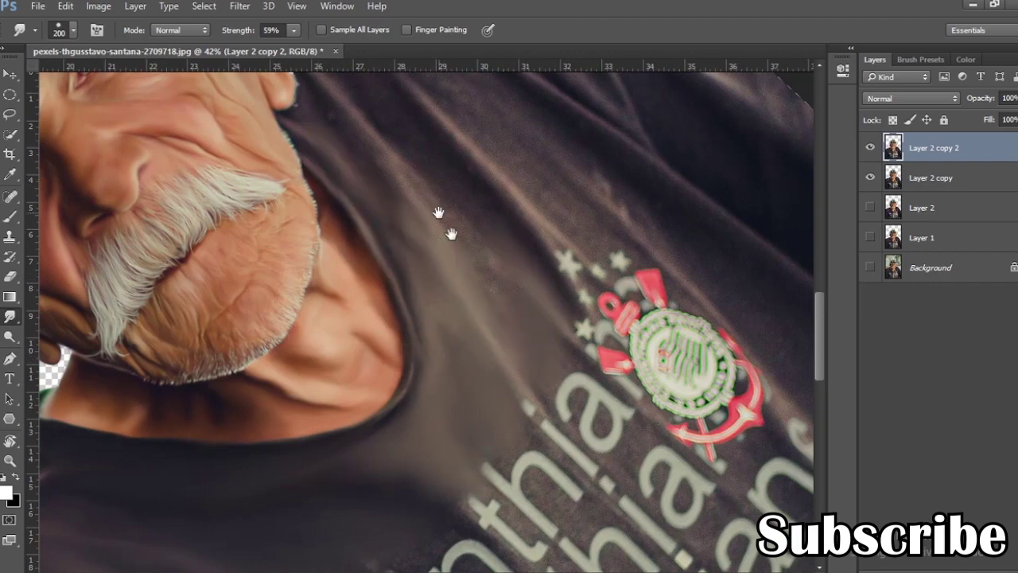
left_click_drag(451, 234, 467, 369)
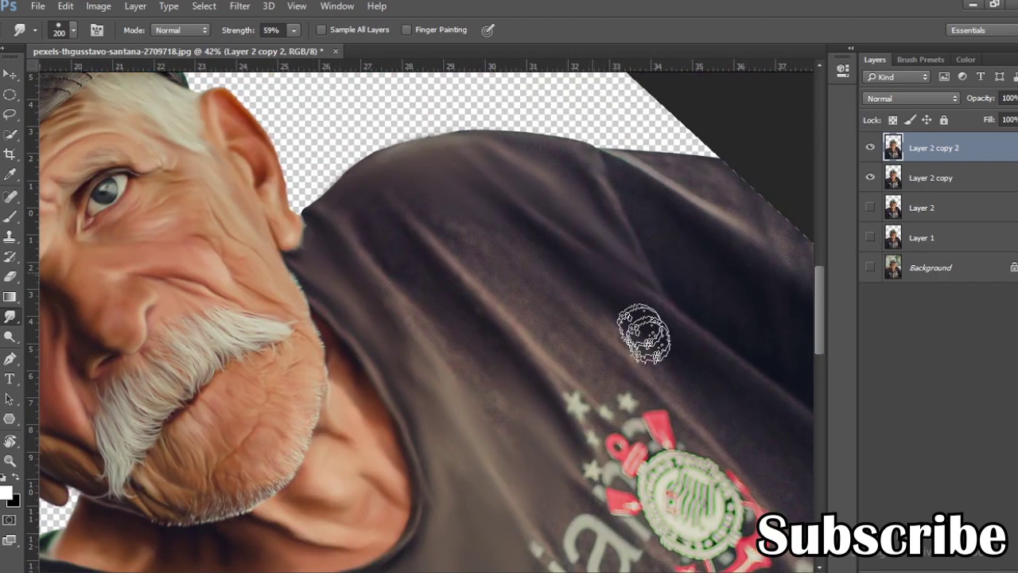
left_click_drag(620, 286, 482, 280)
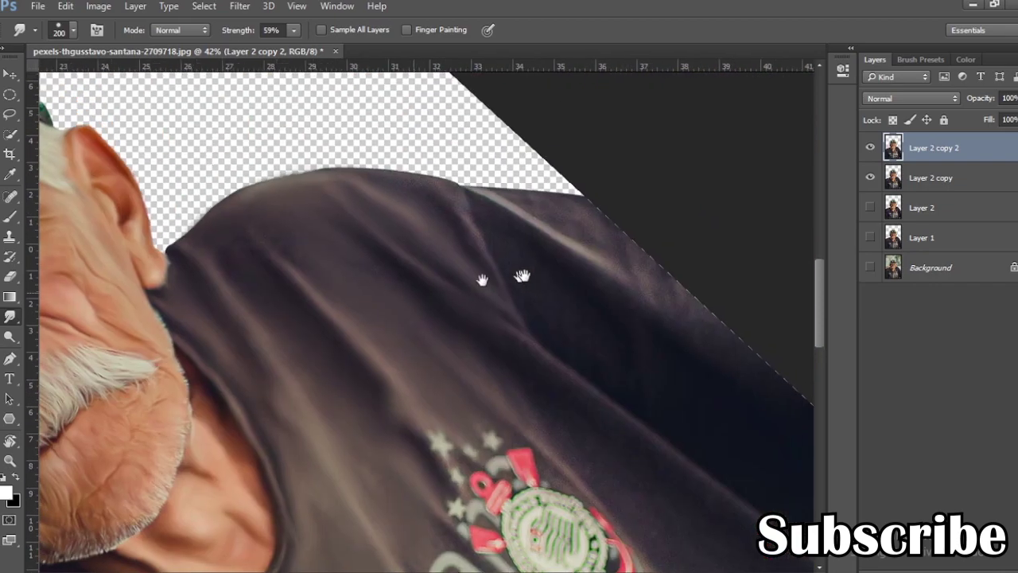
mouse_move(409, 200)
left_mouse_down()
mouse_move(636, 268)
mouse_move(499, 386)
mouse_move(382, 312)
left_mouse_up()
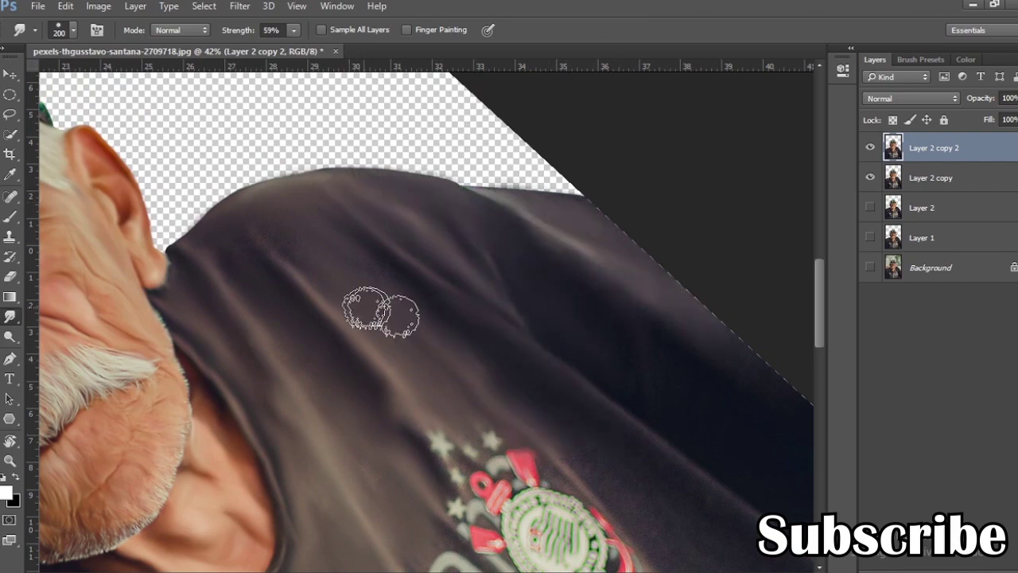
scroll(381, 311, "down", 2)
key("r")
left_click_drag(446, 238, 525, 229)
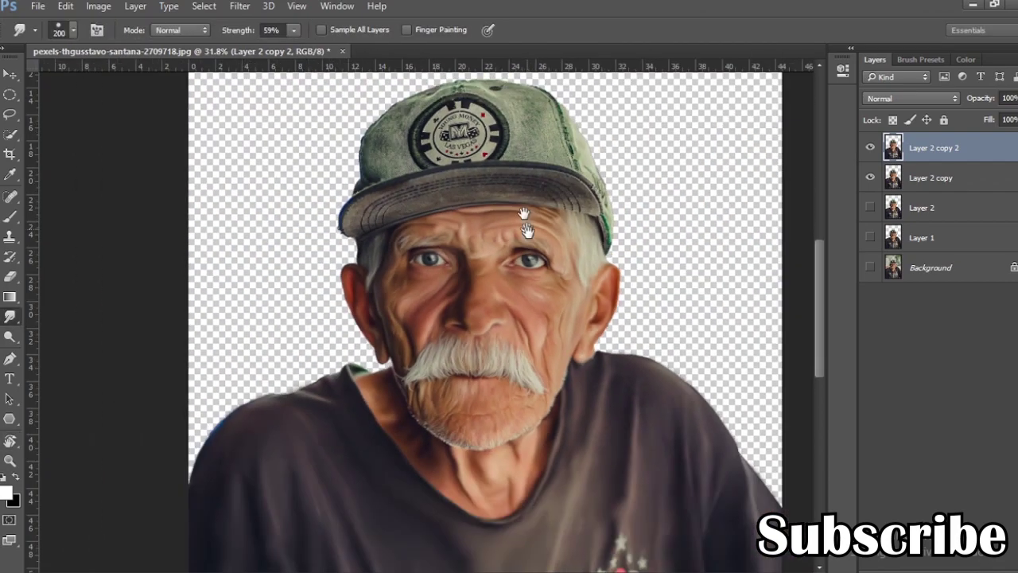
- Frame the cap close-up with the canvas view rotated counterclockwise
scroll(525, 230, "up", 1)
scroll(359, 184, "up", 1)
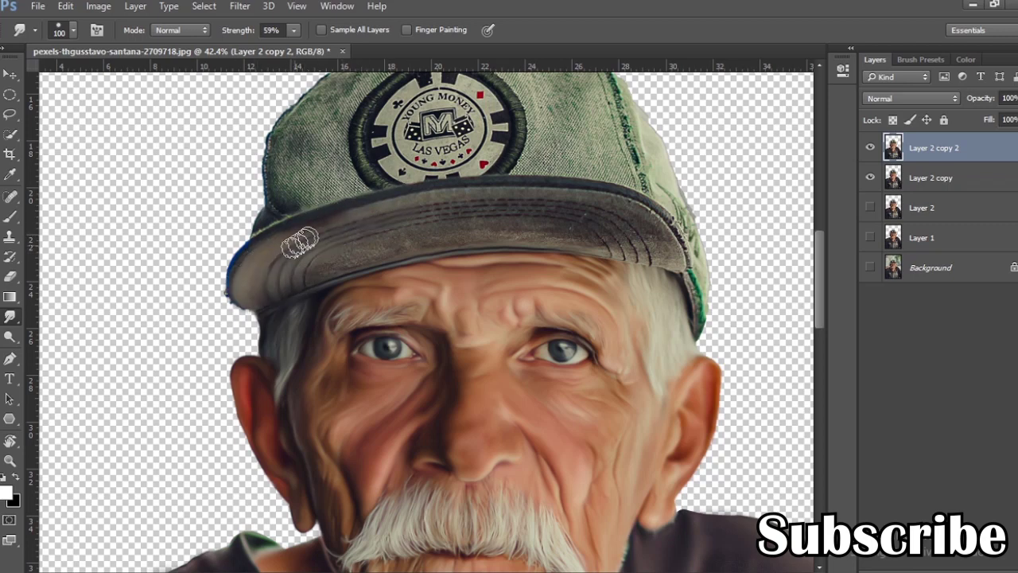
left_click_drag(336, 263, 299, 231)
left_click_drag(386, 205, 288, 217)
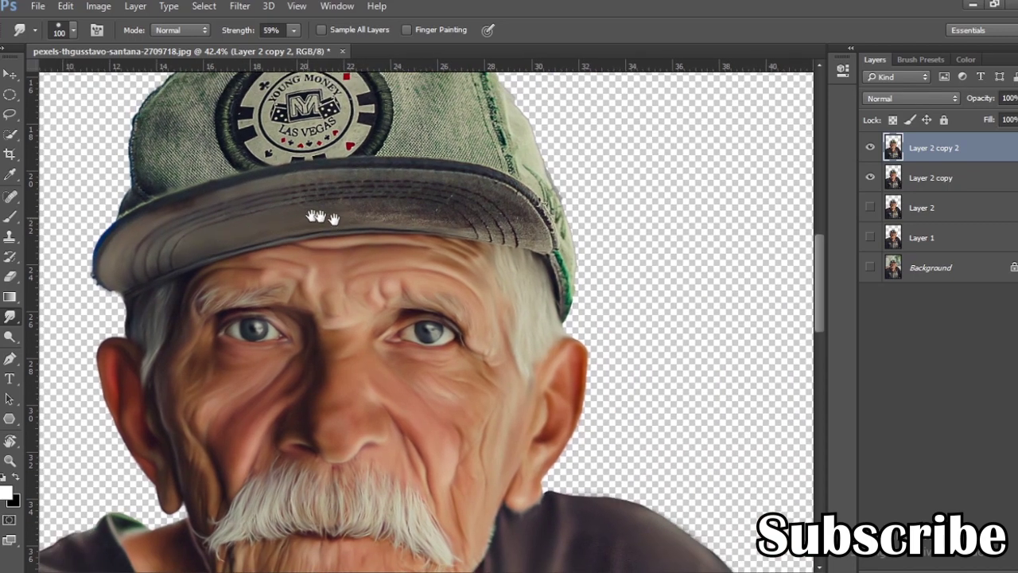
left_click_drag(236, 194, 161, 185)
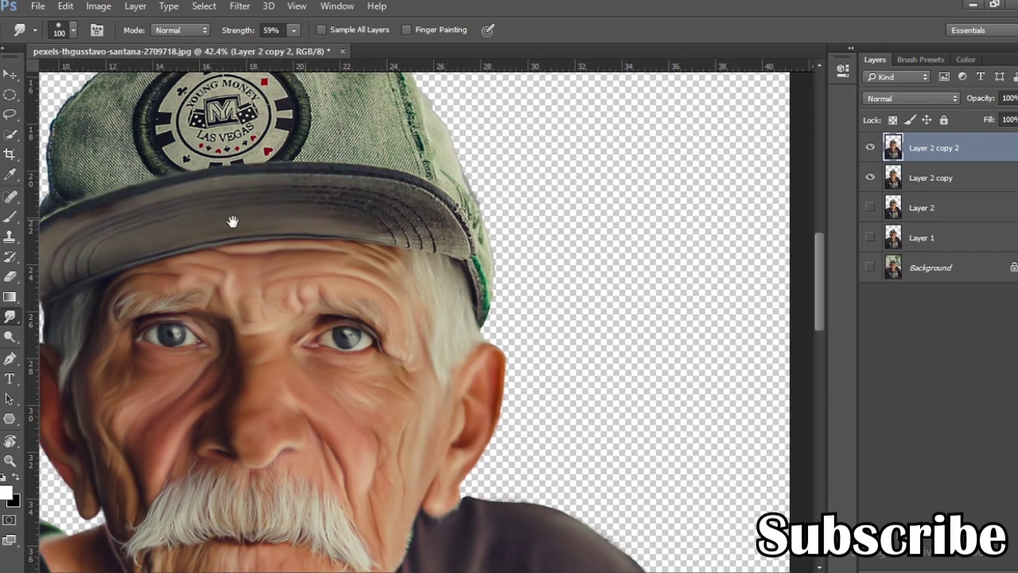
key("r")
left_click_drag(284, 200, 235, 243)
key("r")
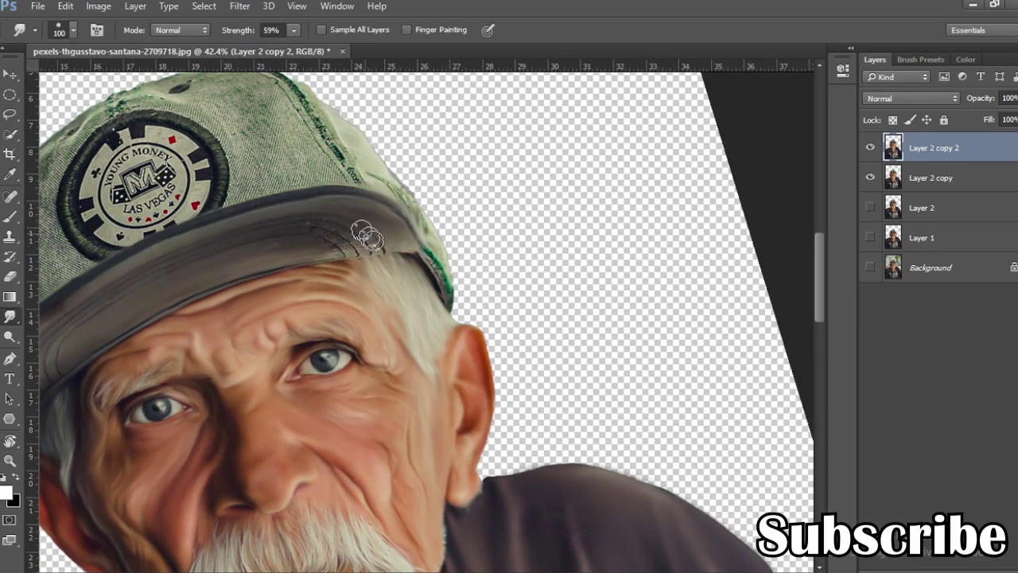
- Smudge the cap fabric, then blur the chip logo with a 200 px, 20% smudge
left_click_drag(297, 97, 353, 156)
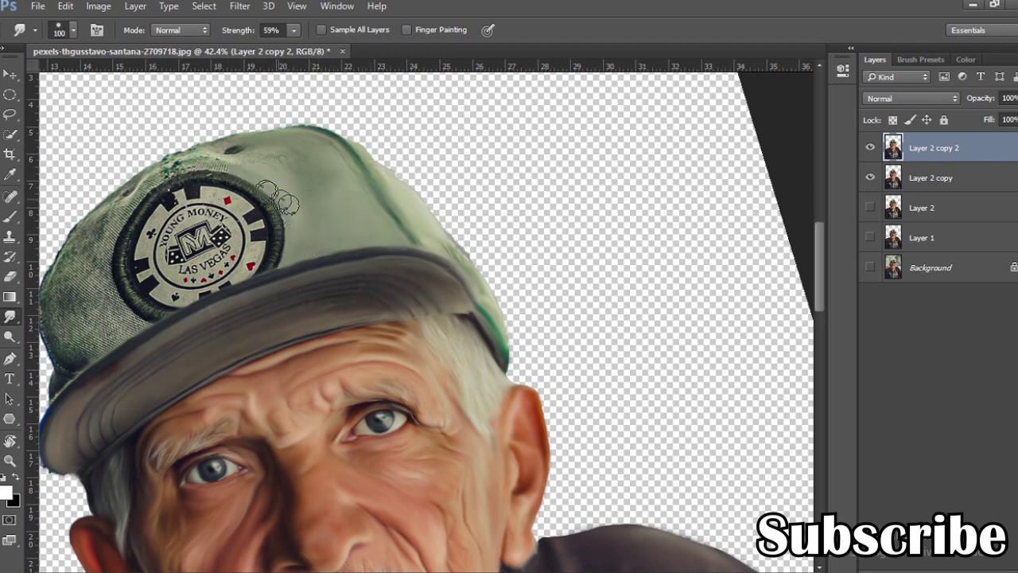
left_click_drag(189, 184, 395, 207)
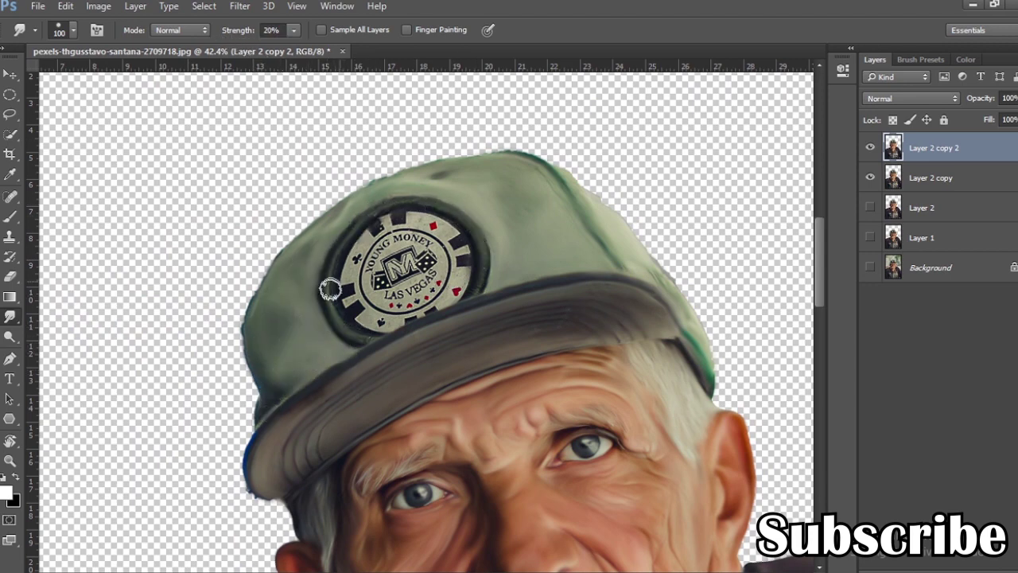
key("bracketright")
key("bracketright")
key("bracketright")
left_click_drag(330, 290, 428, 285)
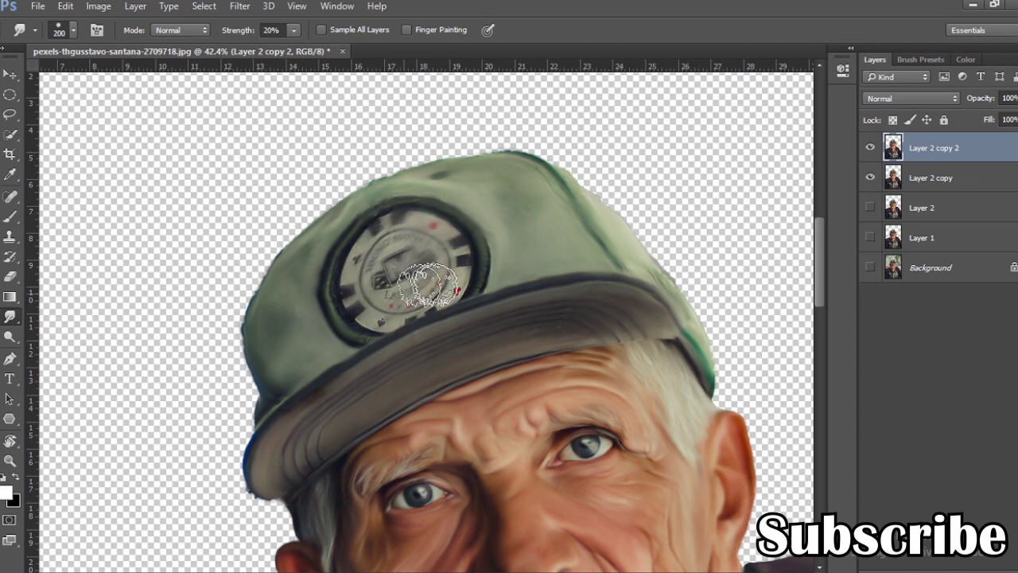
scroll(428, 285, "down", 3)
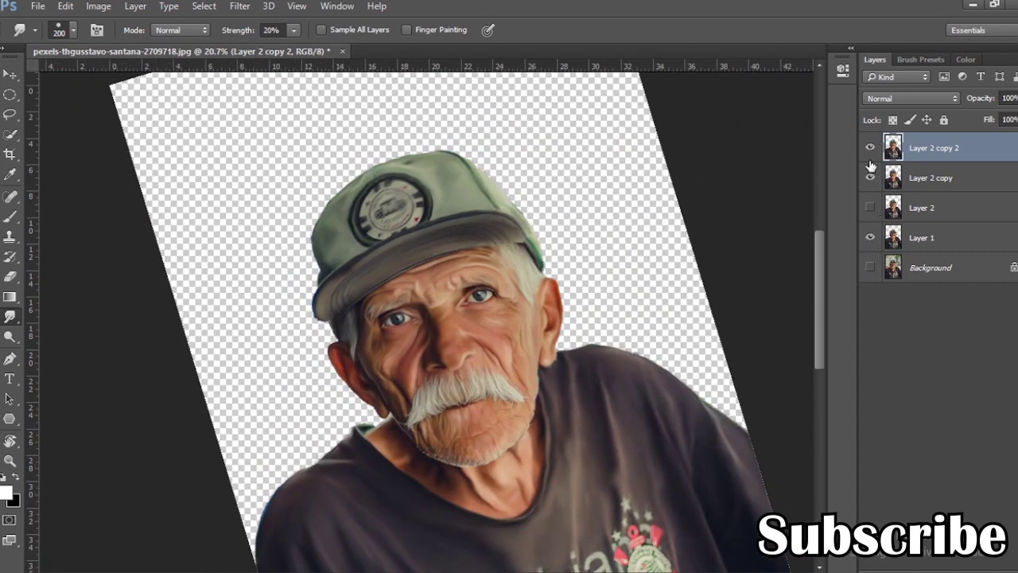
- Compare layers against the original, leaving Layer 2 copy hidden, and rotate the view upright
left_click(870, 177)
left_click(870, 147)
left_click(870, 147)
scroll(618, 209, "down", 1)
left_click_drag(618, 210, 569, 254)
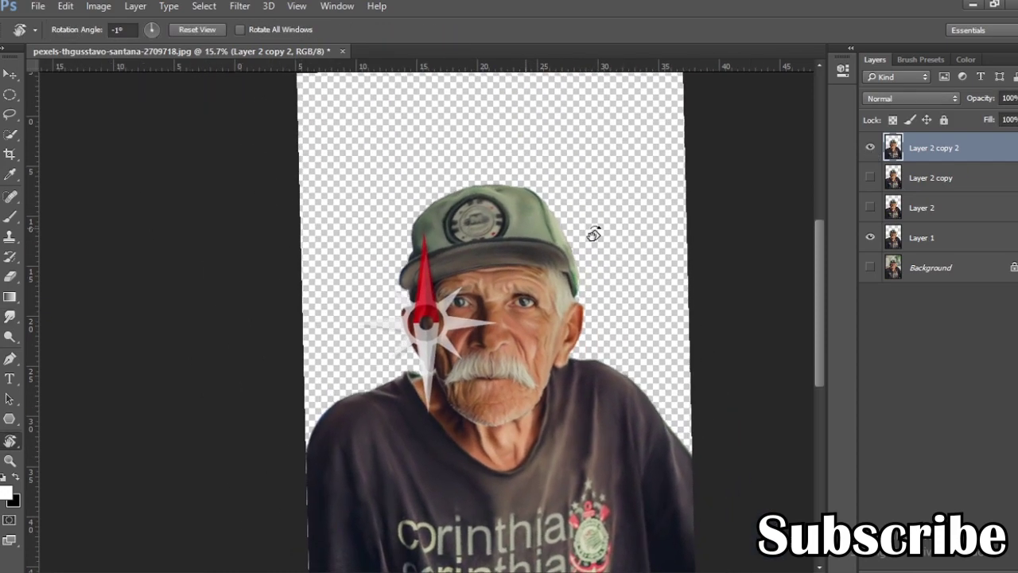
- Create a new Photo document at the Portrait 8 x 10 size
scroll(569, 255, "up", 2)
key("ctrl+n")
left_click(509, 133)
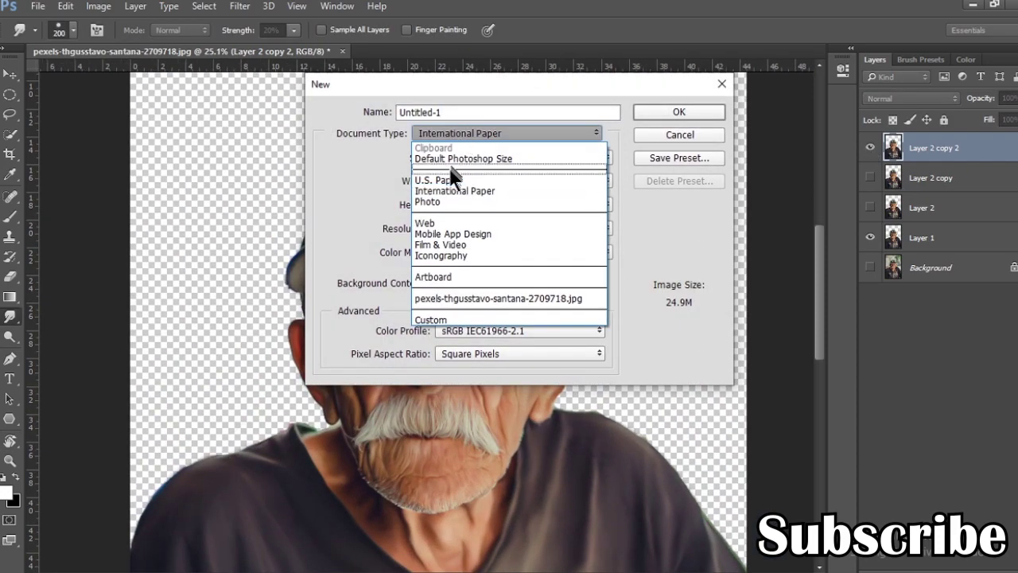
left_click(478, 205)
left_click(547, 157)
left_click(485, 260)
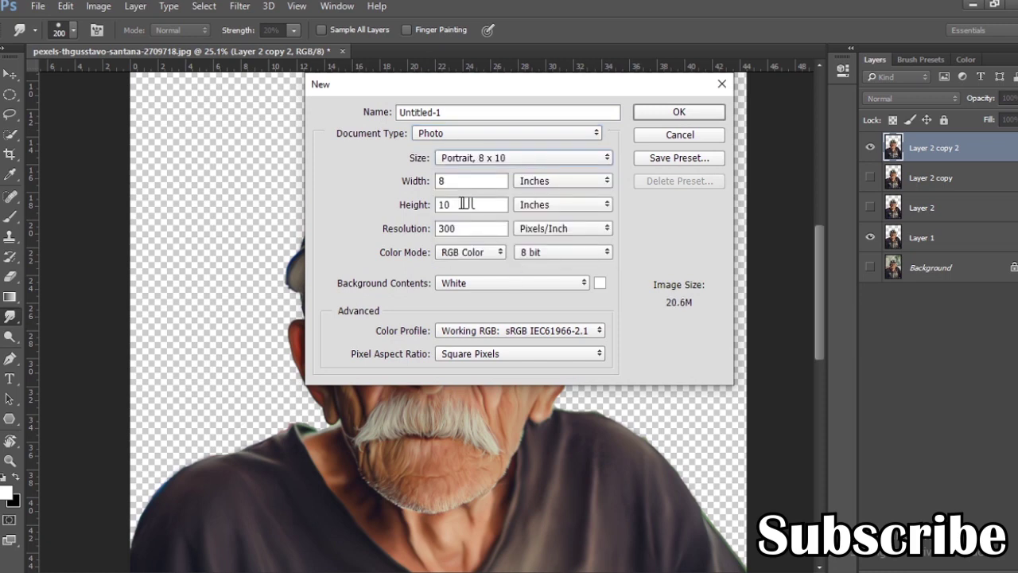
left_click(682, 111)
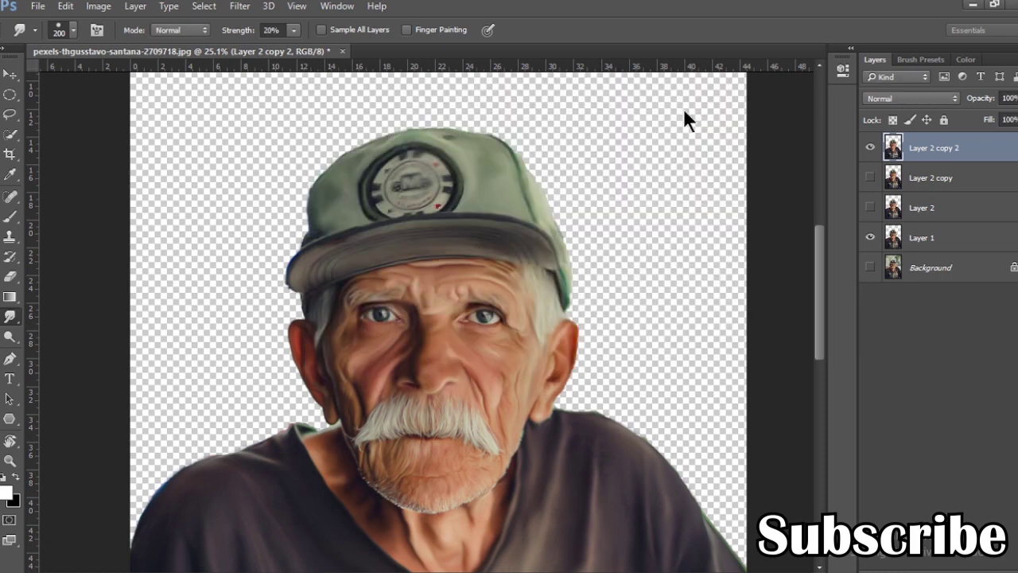
- Move Layer 2 copy 2 into Untitled-1 and scale it down to about 77%
left_click(183, 52)
key("v")
left_click_drag(498, 194, 468, 167)
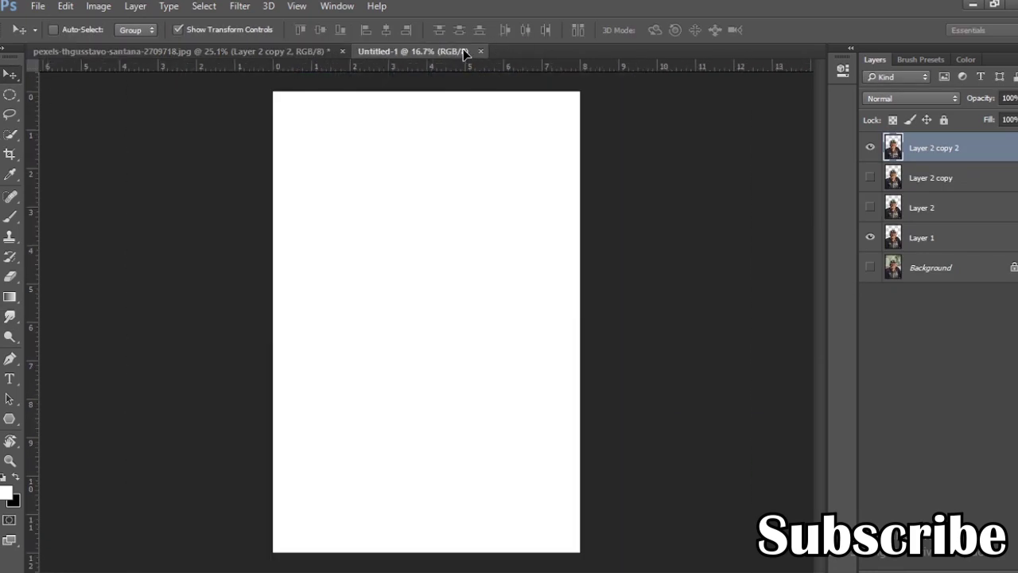
key("ctrl+t")
mouse_move(609, 152)
left_mouse_down()
mouse_move(477, 324)
mouse_move(514, 291)
mouse_move(512, 302)
mouse_move(567, 202)
left_mouse_up()
left_click_drag(496, 337, 513, 273)
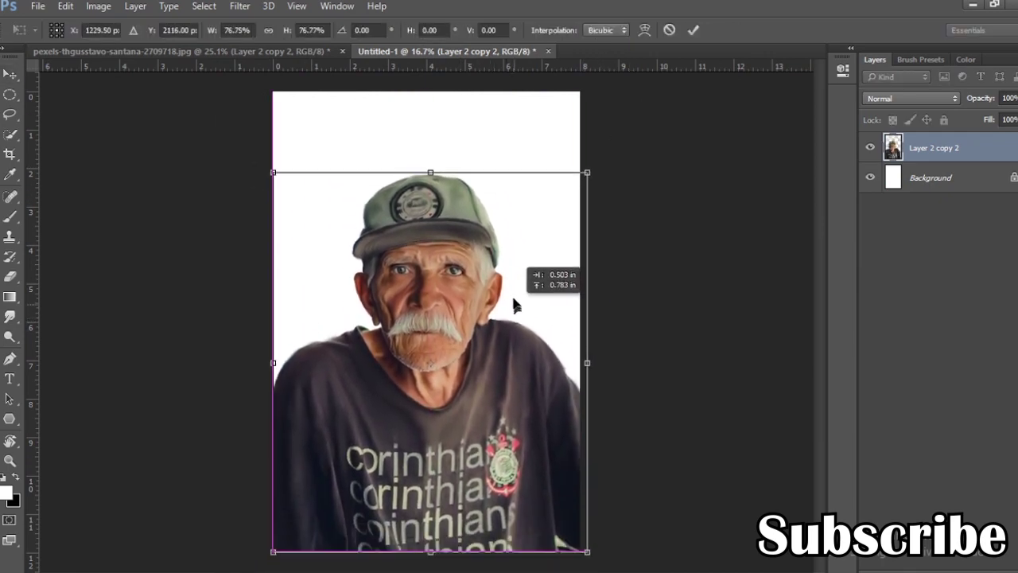
- Fade the portrait's bottom into white with a soft eraser (600–1000 px, 66% opacity, 80% flow)
key("Return")
key("e")
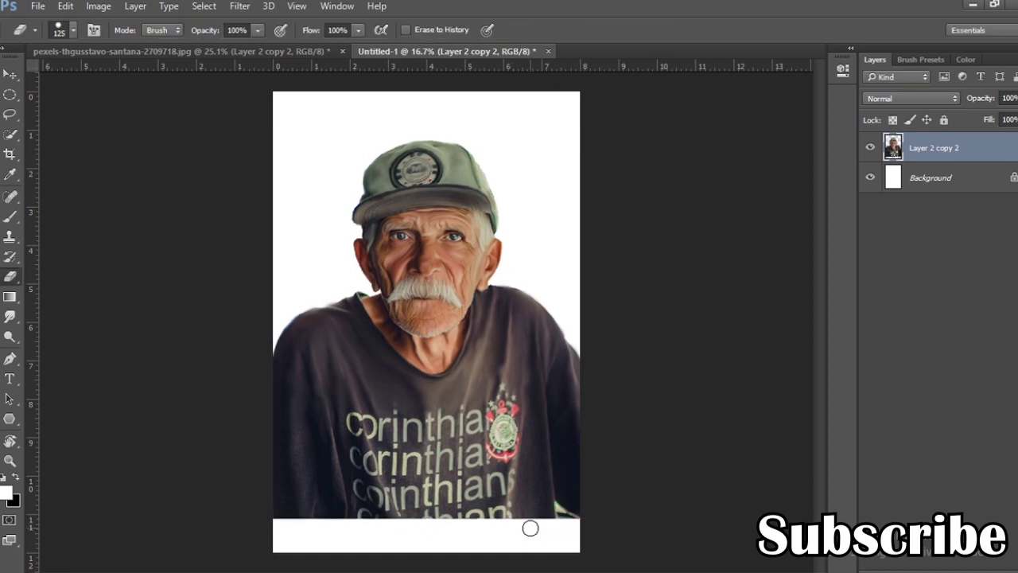
key("bracketright")
key("bracketright")
key("bracketright")
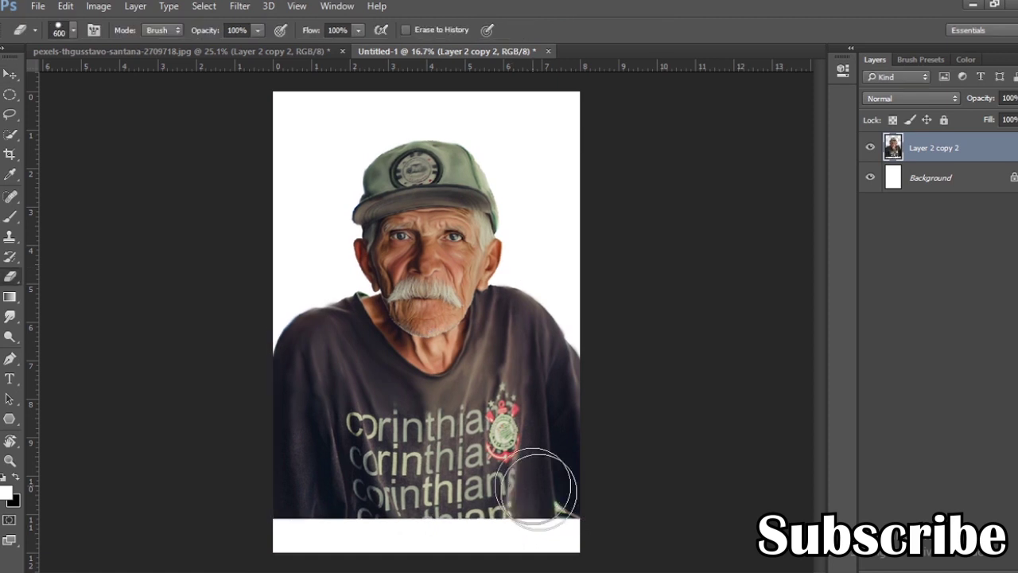
left_click(72, 30)
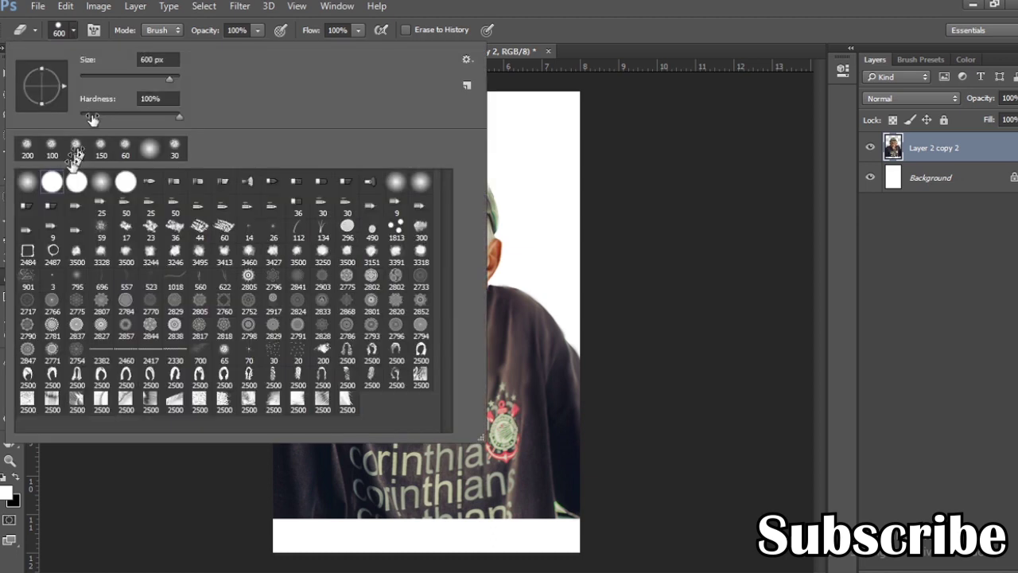
double_click(80, 176)
mouse_move(618, 454)
left_mouse_down()
mouse_move(186, 511)
mouse_move(615, 500)
mouse_move(274, 461)
left_mouse_up()
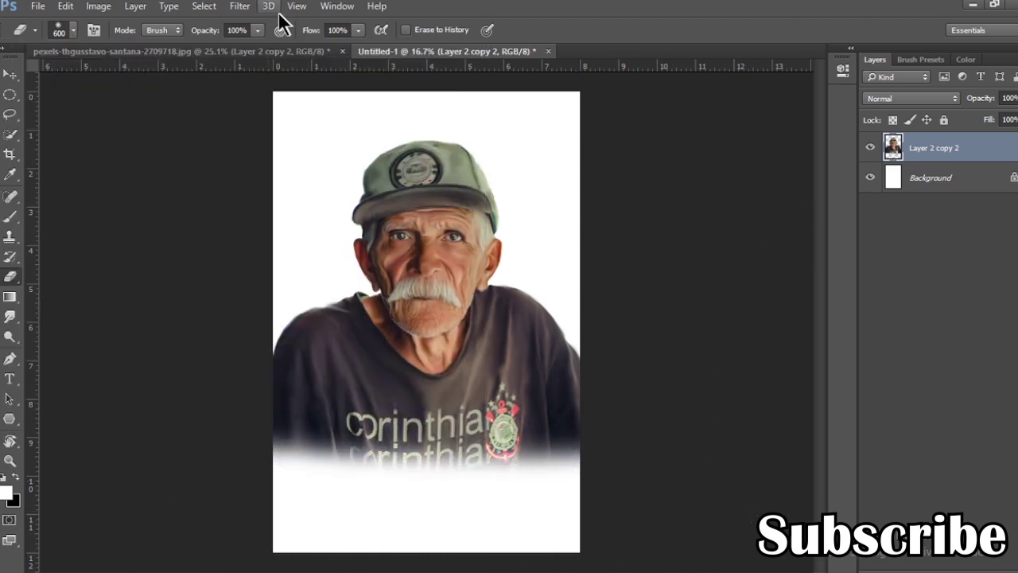
key("6")
key("6")
key("shift+8")
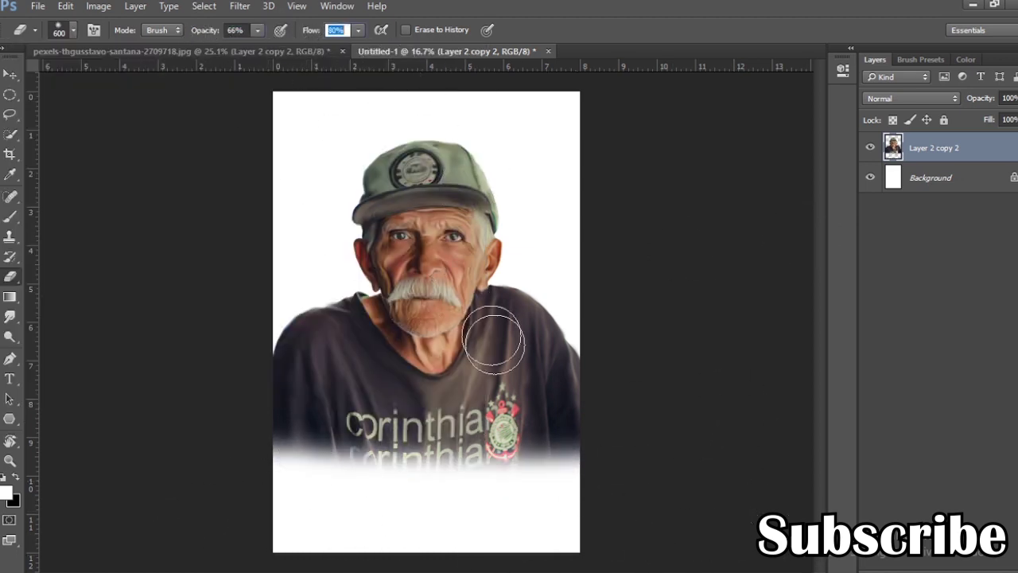
key("bracketright")
key("bracketright")
key("bracketright")
mouse_move(568, 482)
left_mouse_down()
mouse_move(300, 482)
mouse_move(539, 476)
left_mouse_up()
- Smudge the lower shirt into the white fade at 800 px and add an empty layer
key("v")
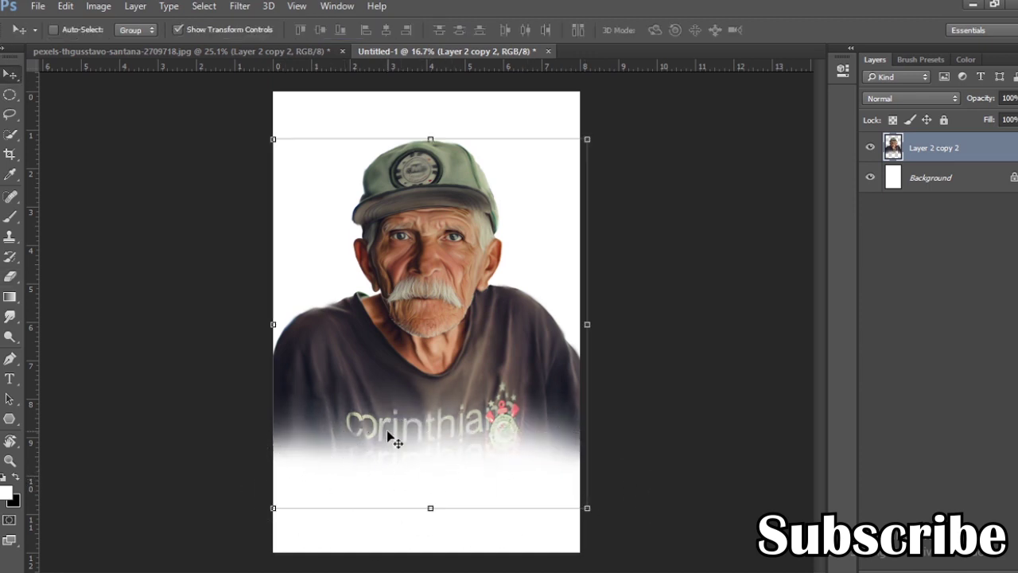
key("r")
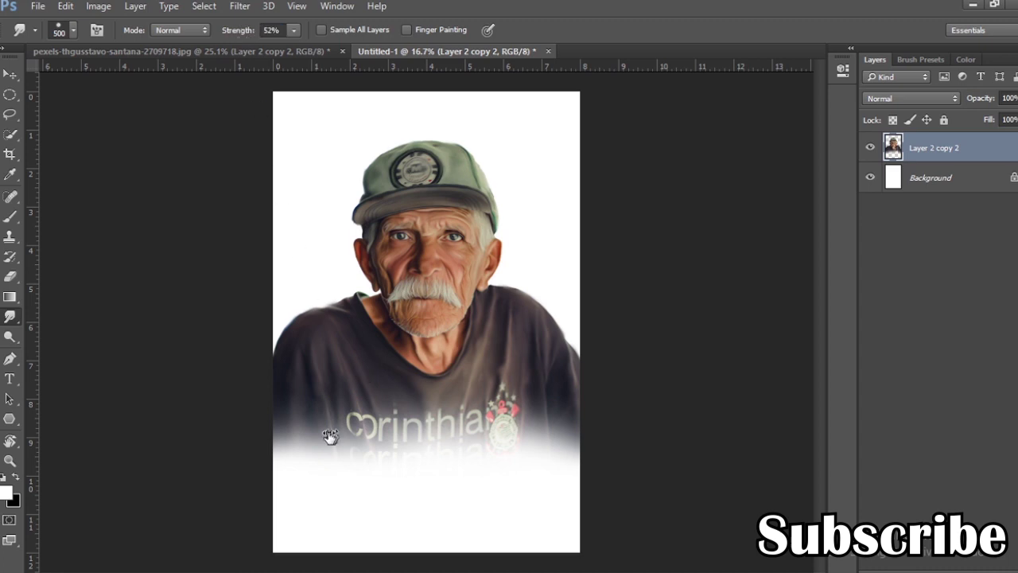
key("bracketright")
key("bracketright")
key("bracketright")
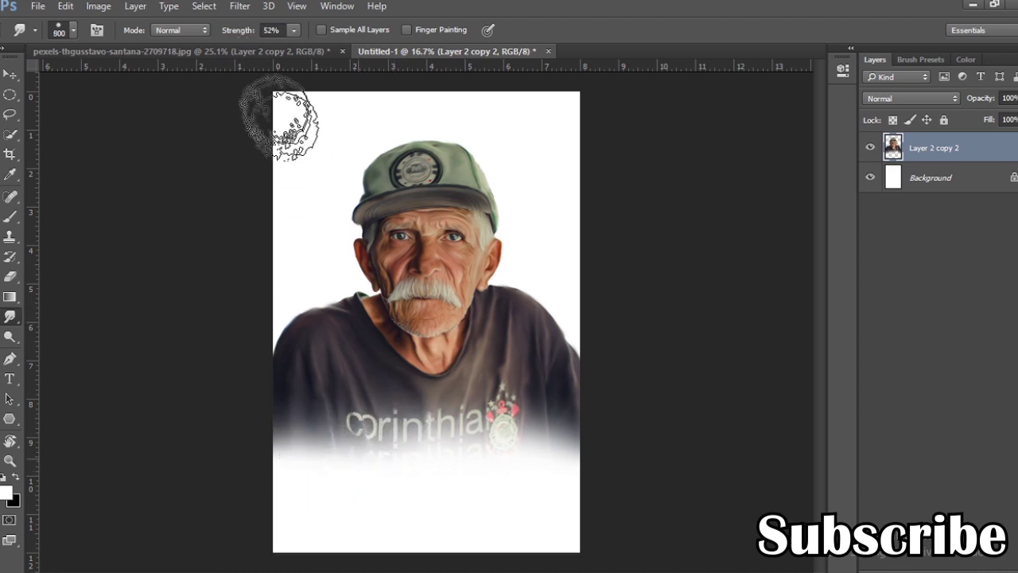
mouse_move(319, 403)
left_mouse_down()
mouse_move(295, 496)
mouse_move(329, 432)
mouse_move(295, 472)
left_mouse_up()
mouse_move(408, 487)
left_mouse_down()
mouse_move(546, 468)
mouse_move(341, 527)
mouse_move(276, 468)
mouse_move(352, 477)
mouse_move(432, 454)
mouse_move(517, 466)
mouse_move(508, 442)
left_mouse_up()
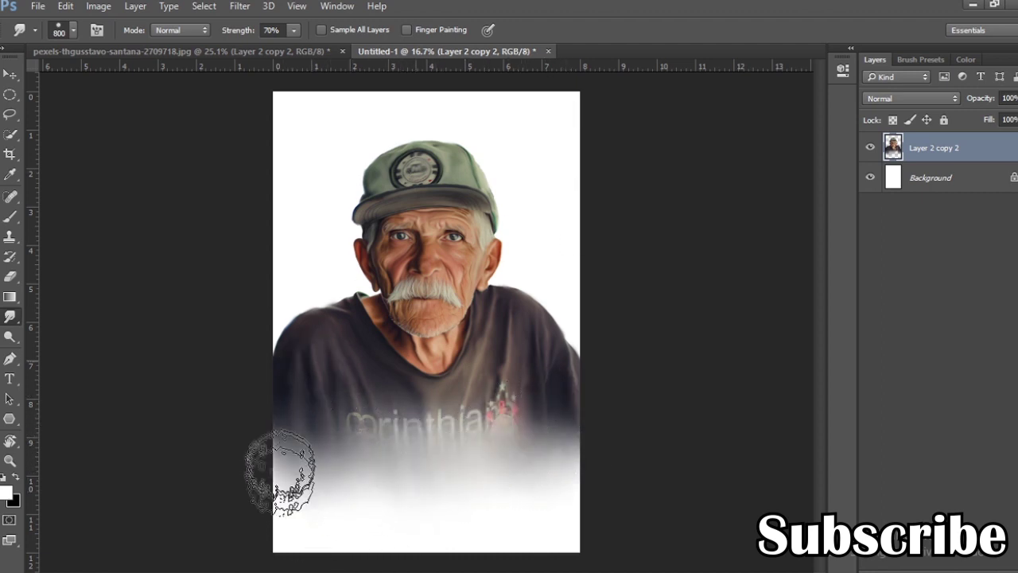
left_click(998, 567)
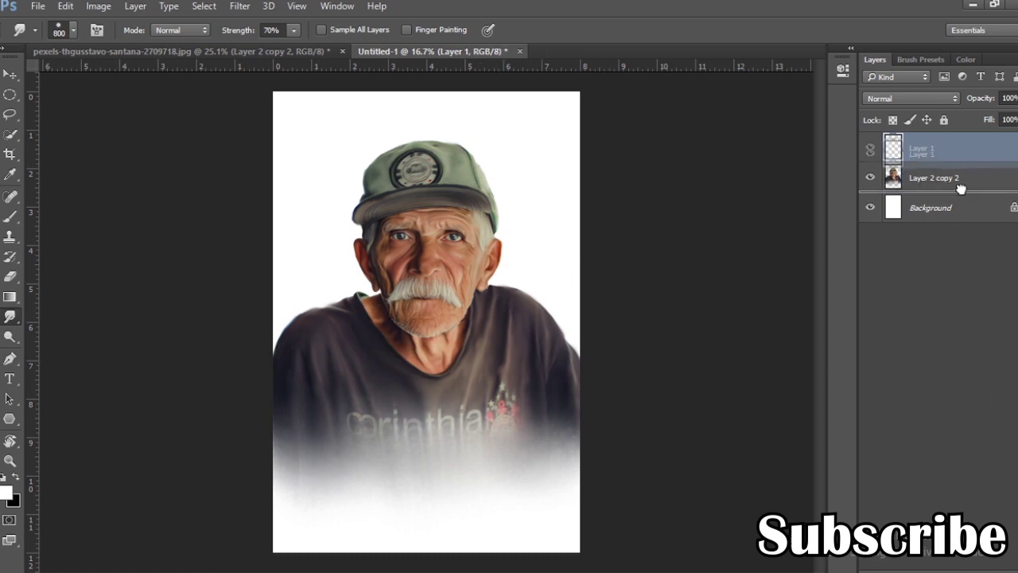
- Place the new Layer 1 above the portrait, clipped, in Soft Light blend mode
mouse_move(923, 148)
left_mouse_down()
mouse_move(958, 191)
mouse_move(954, 158)
left_mouse_up()
left_click(915, 99)
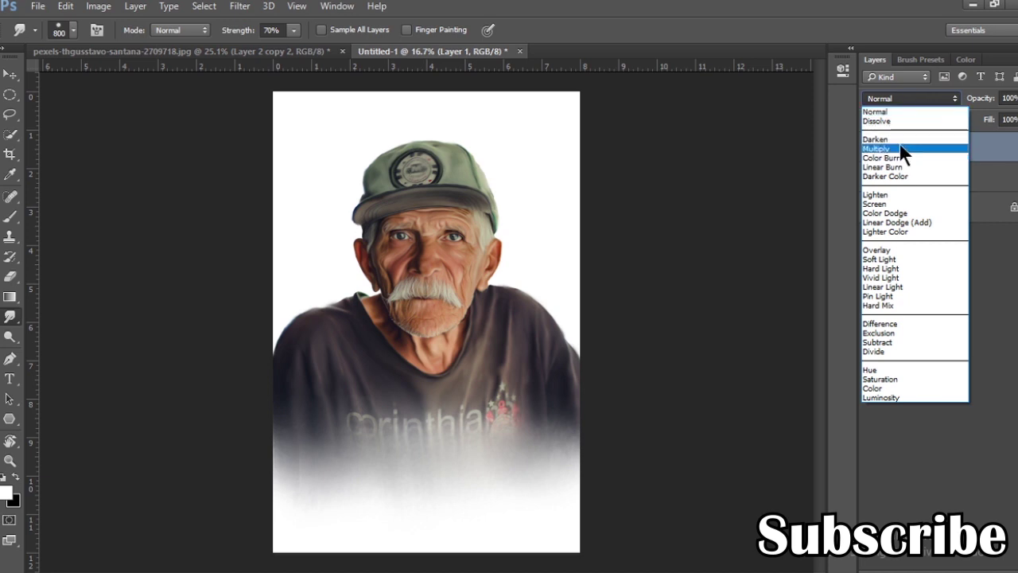
left_click(897, 258)
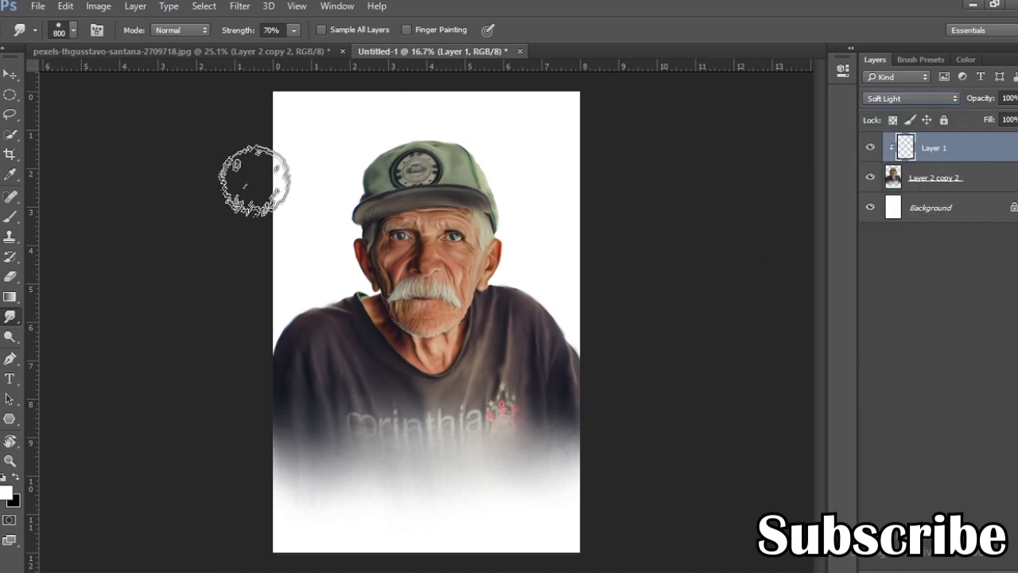
- Load a 600 px soft brush with a muted greyish purple colour
left_click(9, 216)
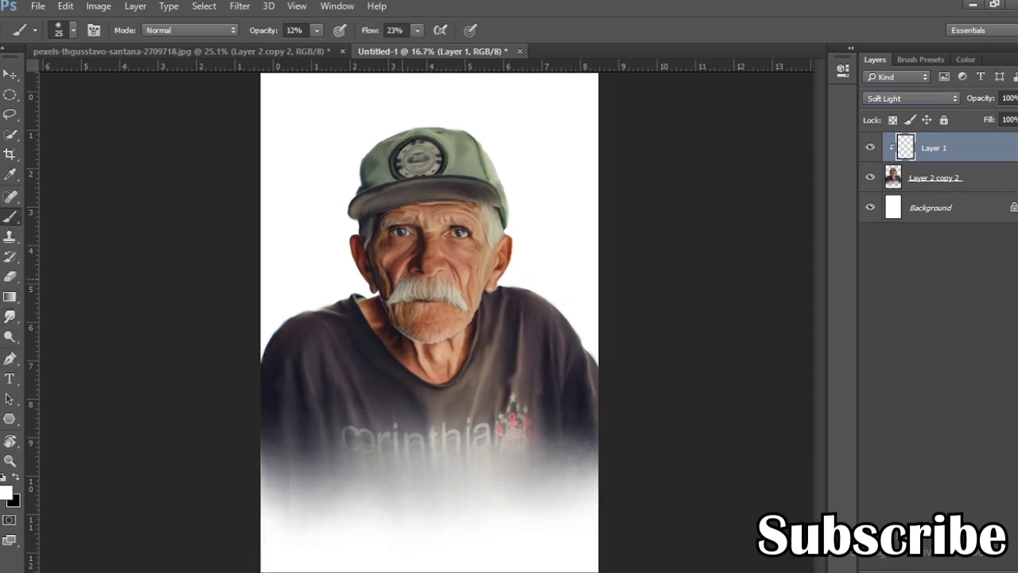
scroll(355, 303, "up", 3)
key("bracketright")
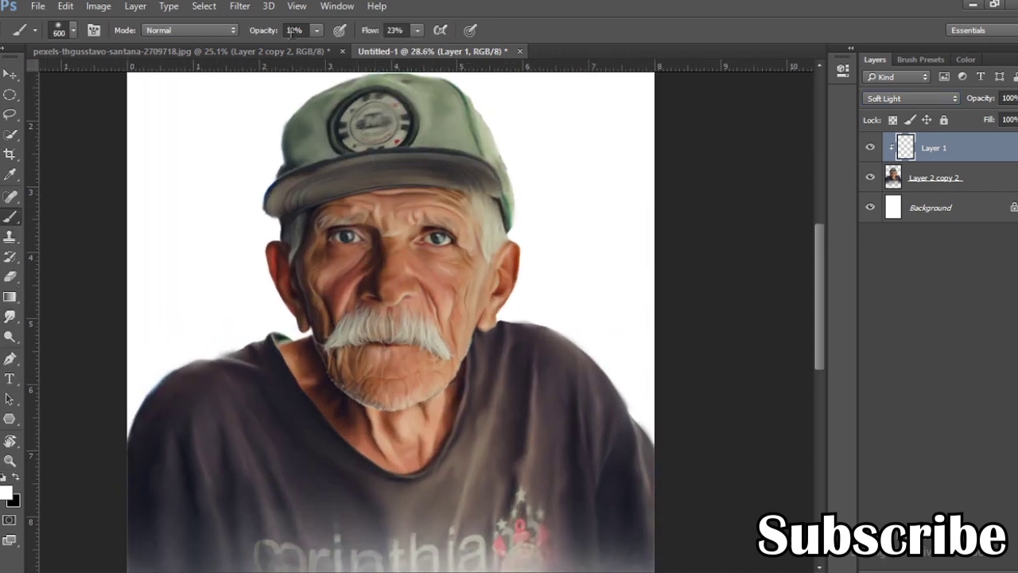
left_click(965, 60)
left_click(999, 133)
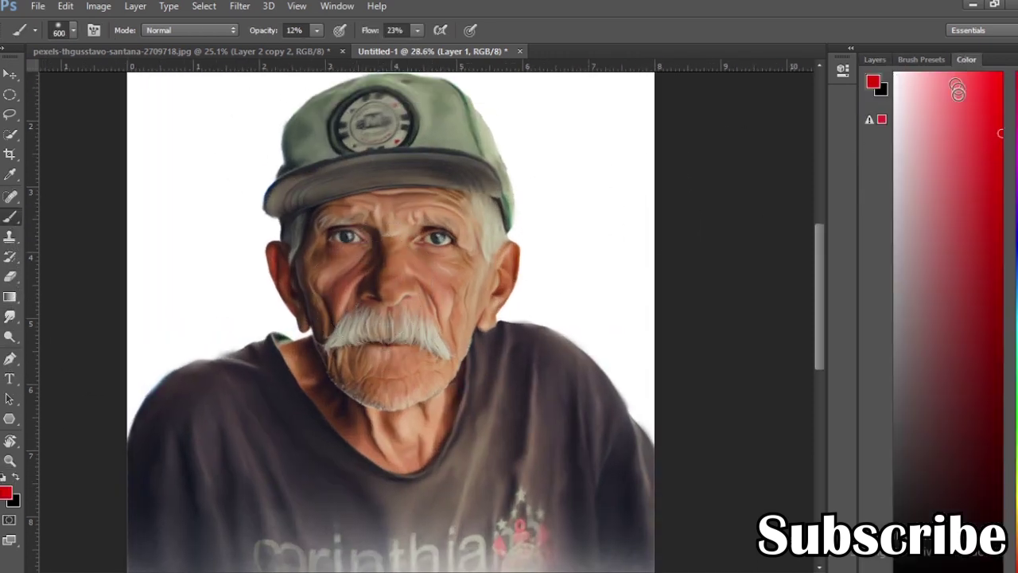
left_click(958, 86)
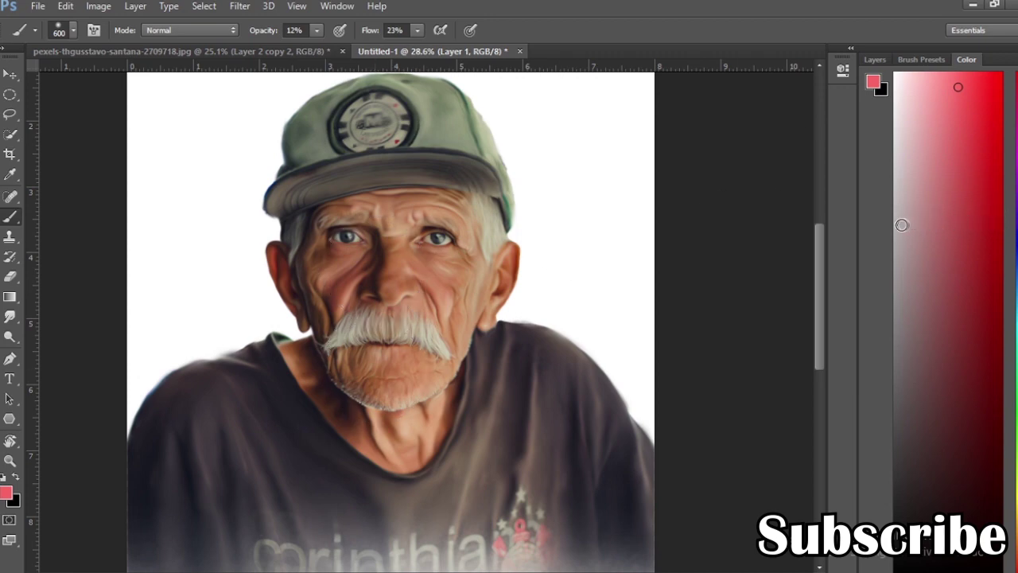
left_click(1015, 148)
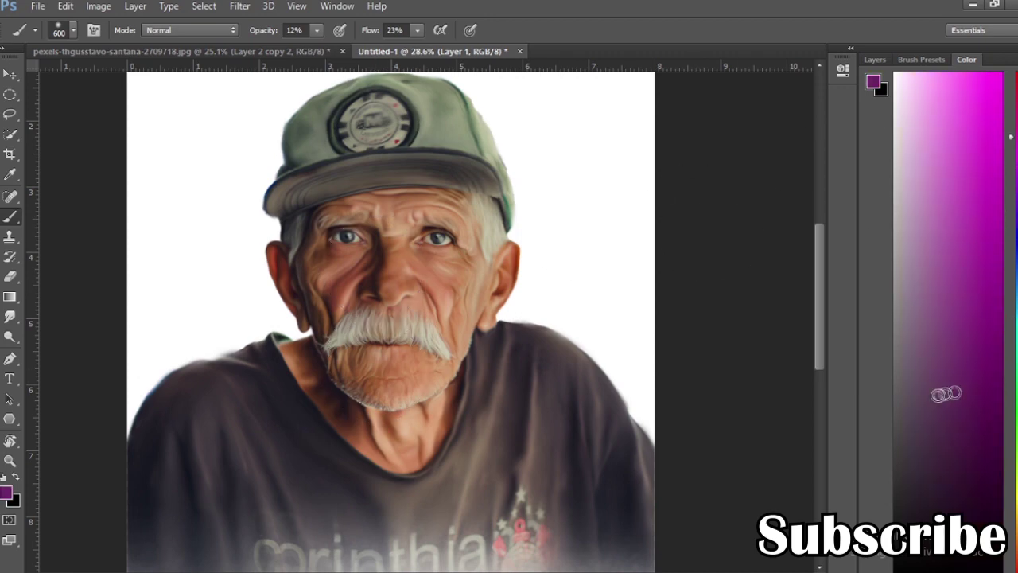
left_click_drag(947, 394, 910, 395)
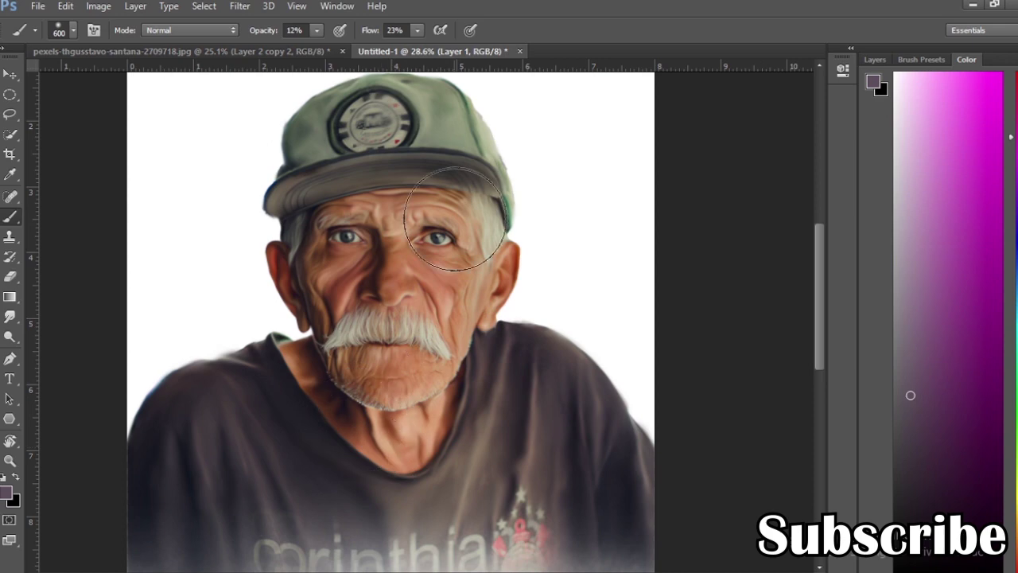
left_click(879, 59)
- Stamp all visible layers into a new Layer 2 and hide the portrait layers beneath it
key("ctrl+plus")
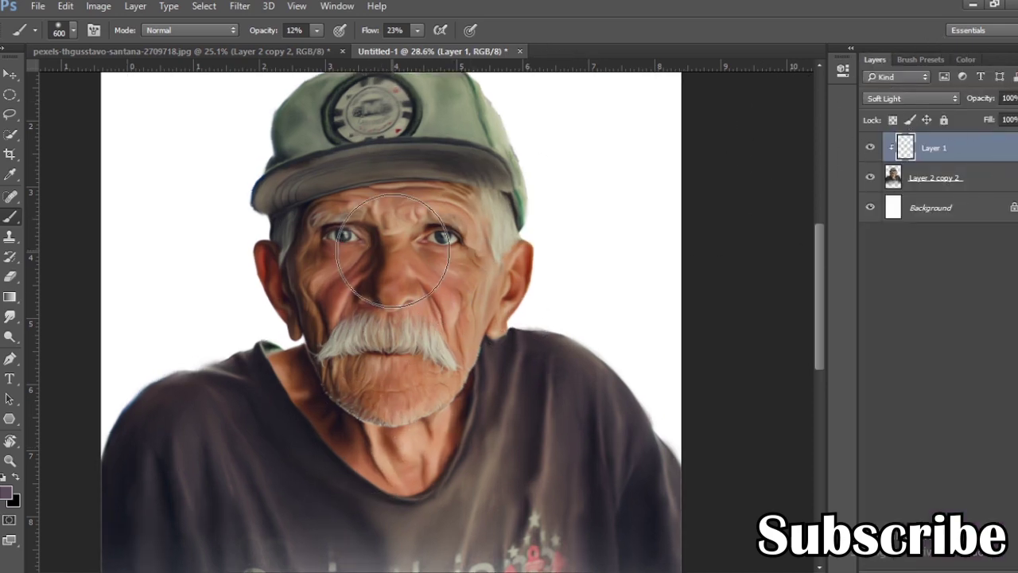
key("ctrl+0")
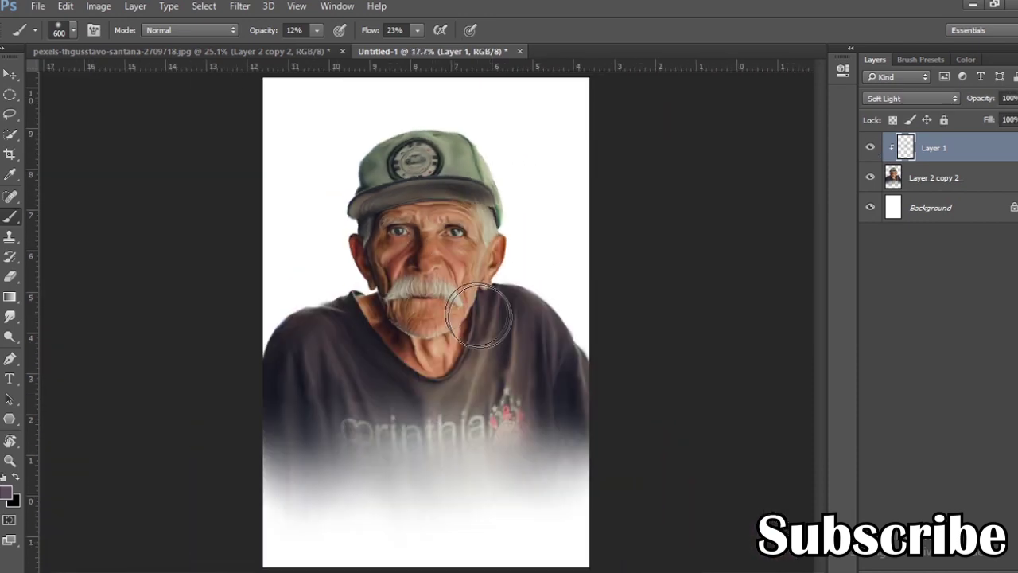
left_click(930, 177)
left_click(869, 207)
key("ctrl+shift+alt+e")
left_click(870, 177)
left_click(869, 207)
left_click(869, 237)
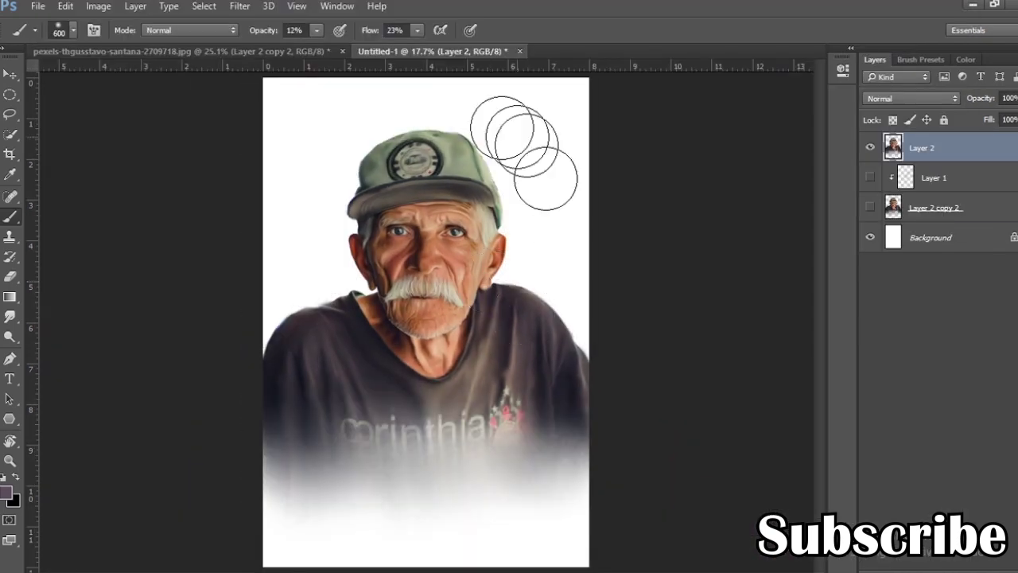
- Toggle merged Layer 2 on and off against the original portrait layer to compare
key("v")
left_click(870, 206)
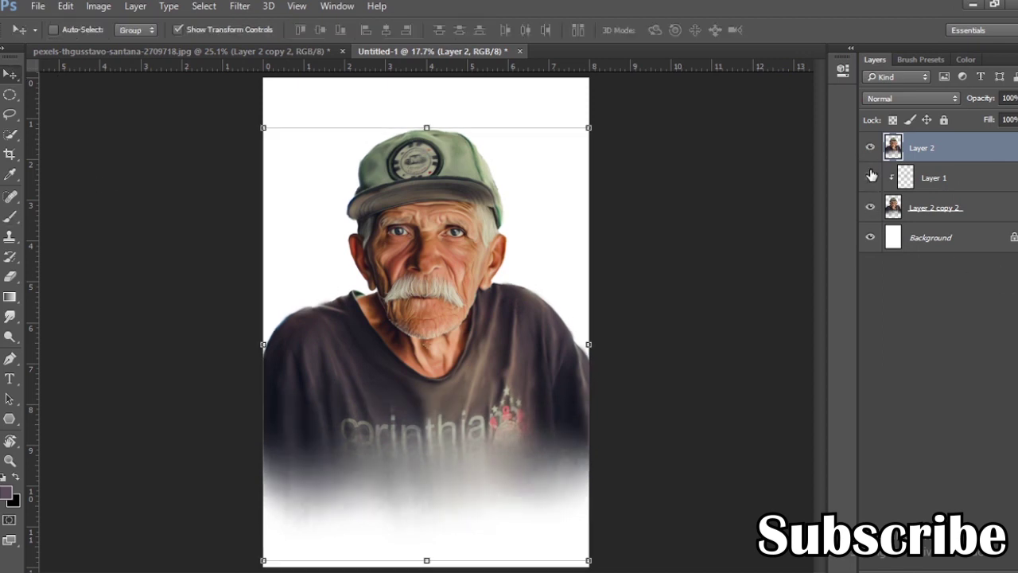
left_click(870, 148)
left_click(870, 148)
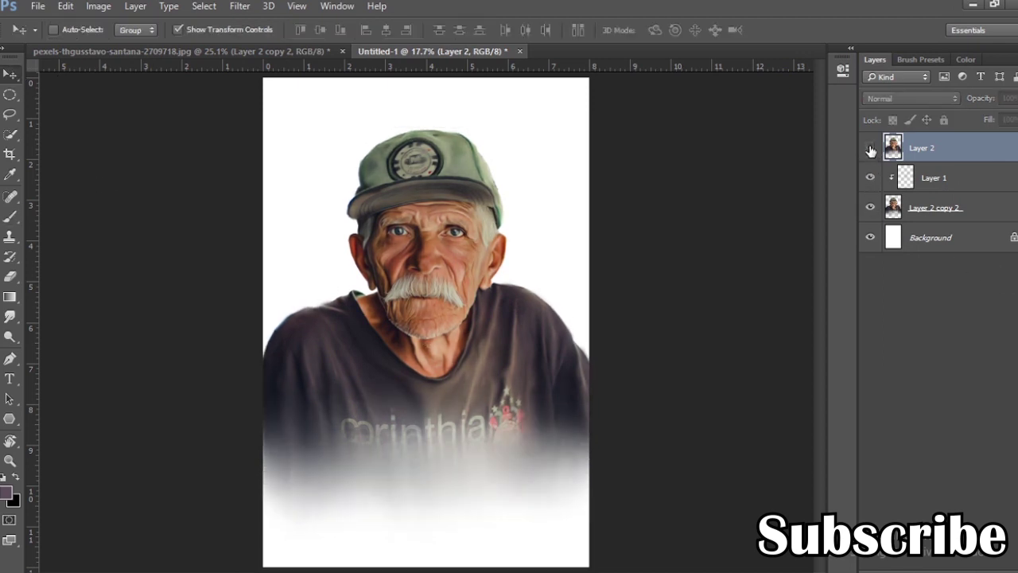
left_click(871, 148)
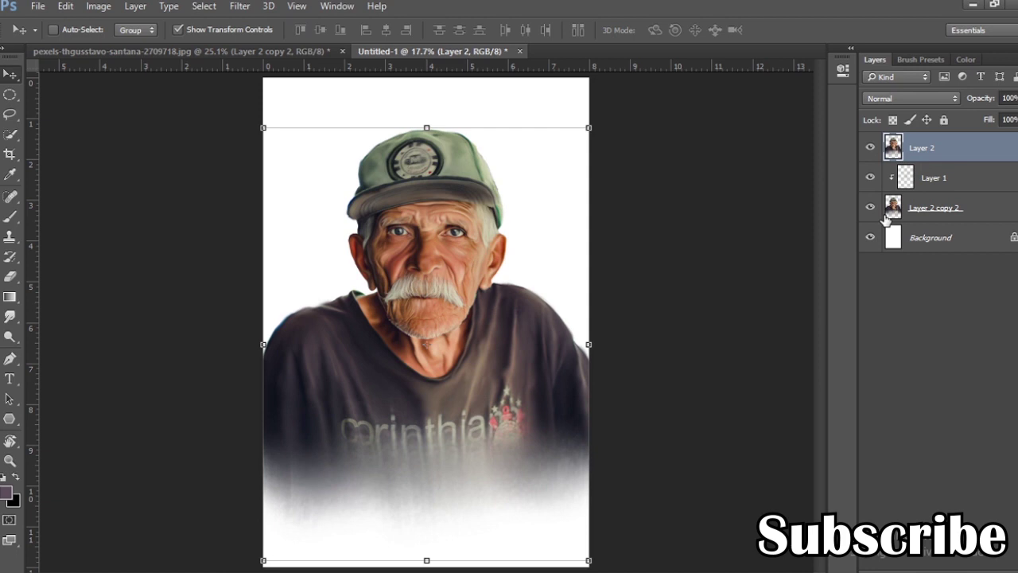
left_click(870, 148)
left_click(870, 148)
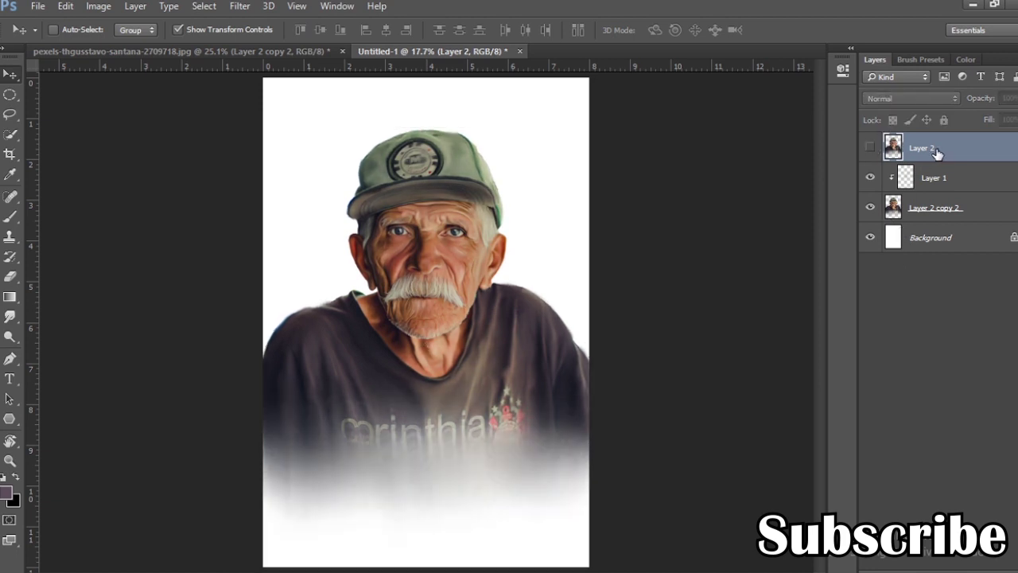
key("Delete")
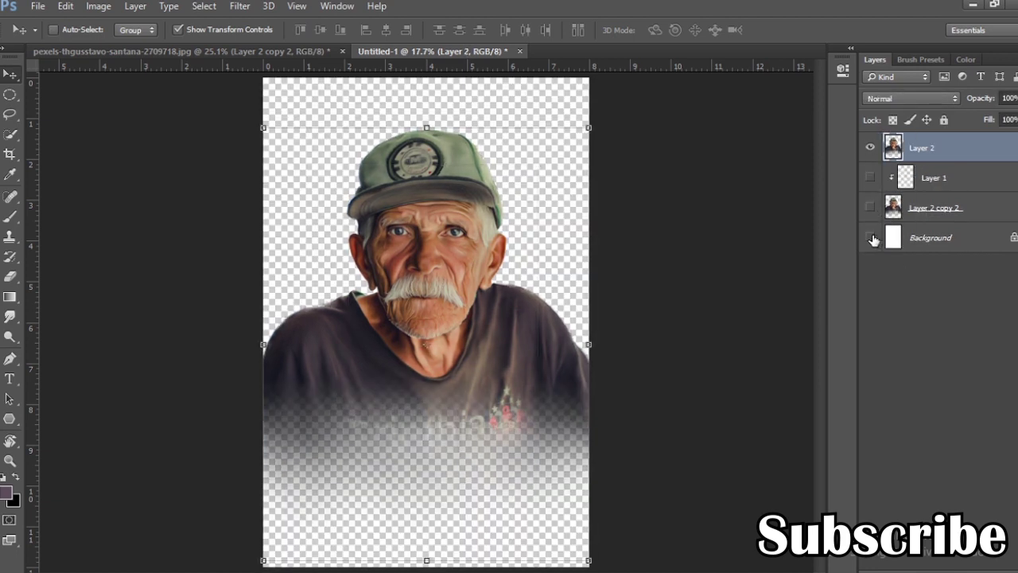
scroll(448, 255, "up", 3)
scroll(448, 256, "down", 4)
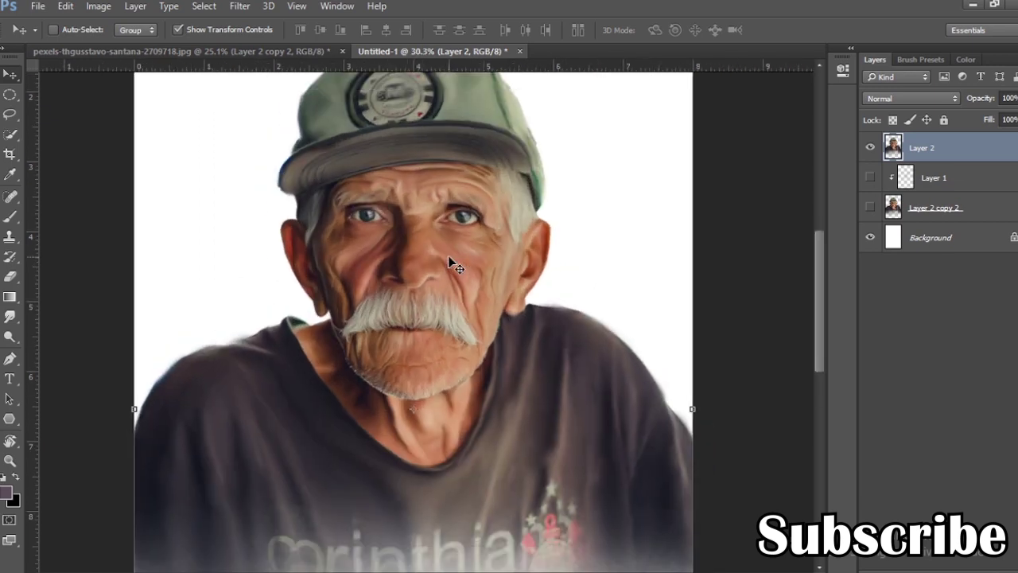
- Set up a dark grey brush at 100% opacity and size 1100, undoing the trial strokes
key("b")
right_click(455, 189)
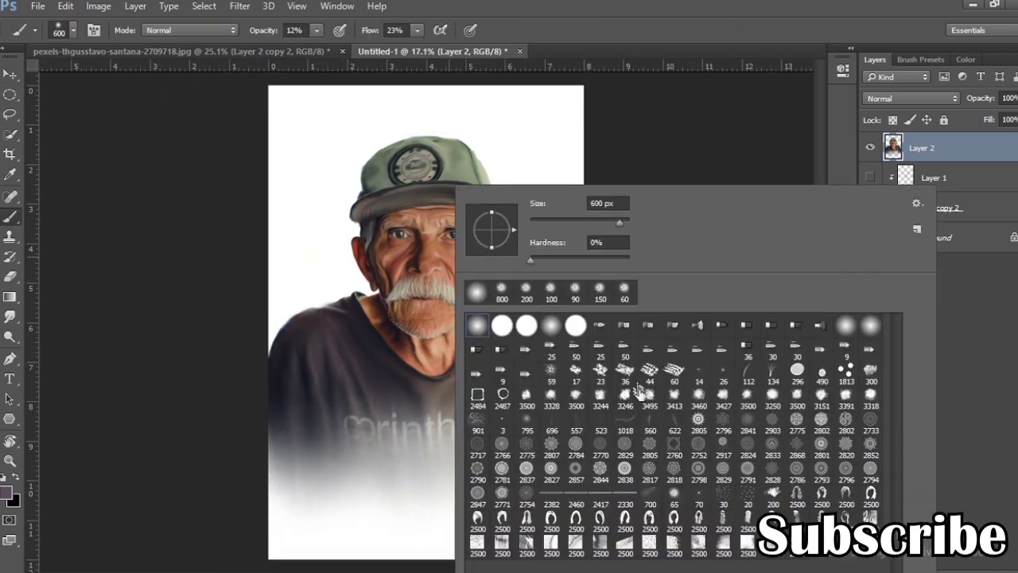
left_click(436, 51)
key("0")
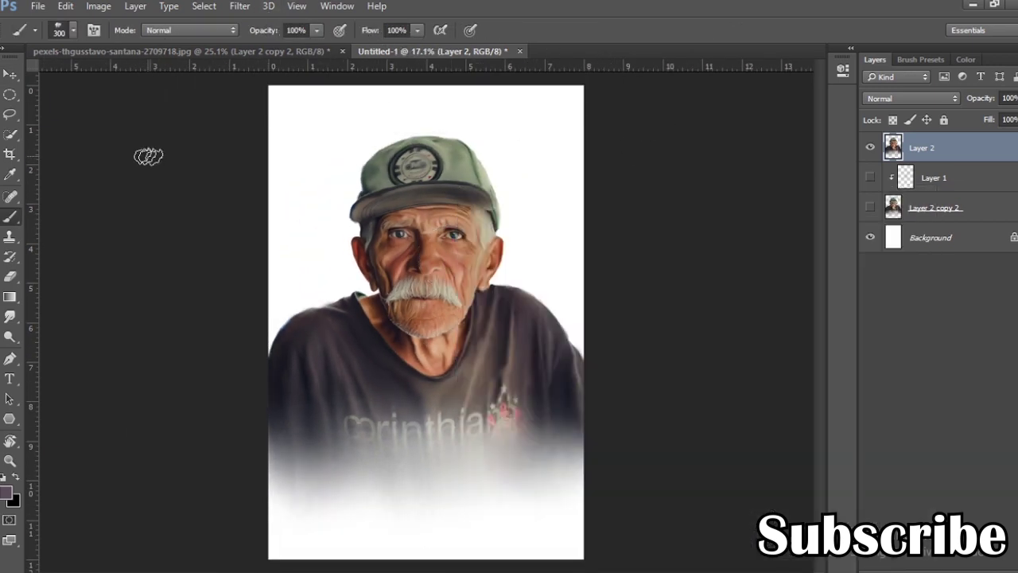
left_click(967, 60)
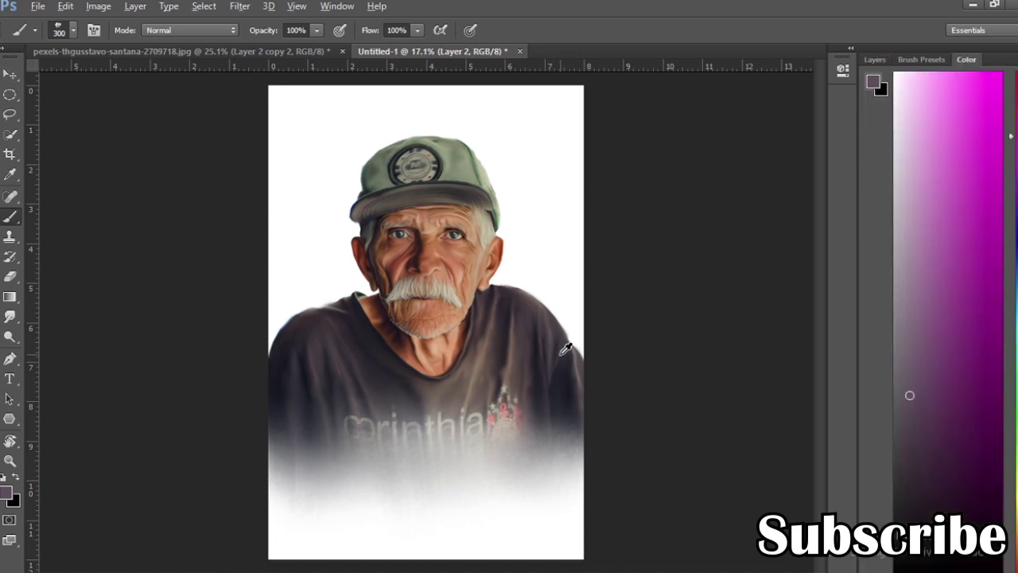
left_click(561, 354, "alt")
key("bracketright")
key("bracketright")
key("bracketright")
mouse_move(284, 127)
left_mouse_down()
mouse_move(256, 175)
mouse_move(363, 90)
mouse_move(572, 127)
left_mouse_up()
key("ctrl+alt+z")
key("ctrl+alt+z")
key("ctrl+alt+z")
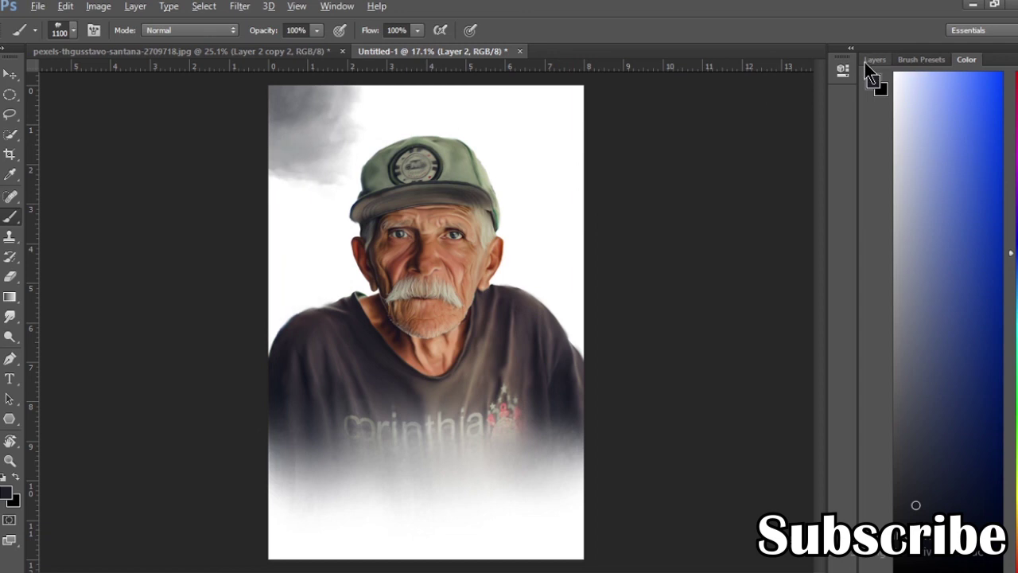
key("ctrl+alt+z")
- Add a new backdrop layer and paint dark grey clouds at the top left, bottom and sides
left_click(868, 61)
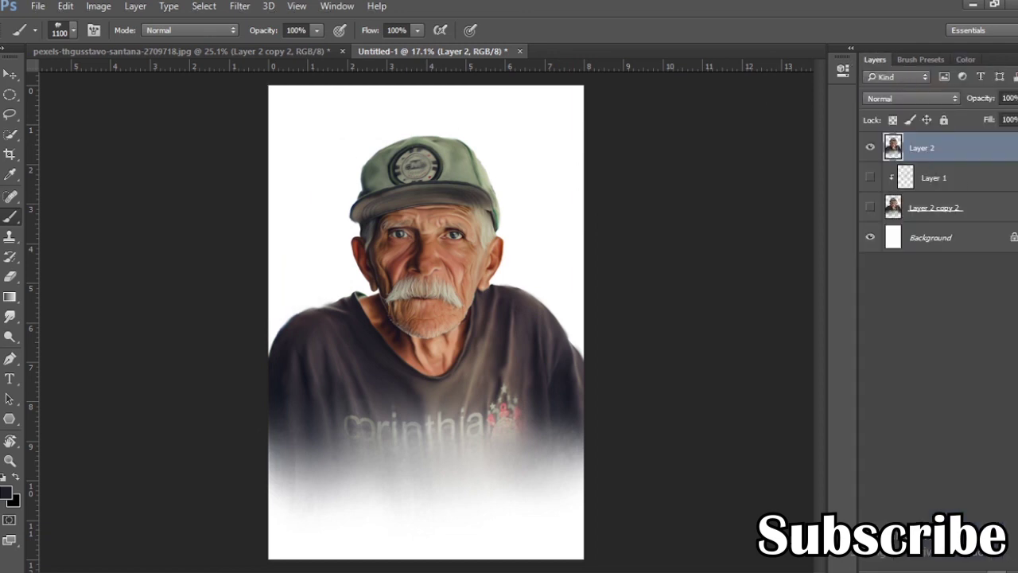
key("ctrl+shift+alt+n")
left_click(966, 60)
mouse_move(326, 111)
left_mouse_down()
mouse_move(259, 99)
mouse_move(221, 193)
mouse_move(409, 55)
mouse_move(558, 73)
mouse_move(613, 352)
mouse_move(552, 537)
left_mouse_up()
mouse_move(259, 485)
left_mouse_down()
mouse_move(437, 541)
mouse_move(271, 549)
mouse_move(549, 525)
mouse_move(274, 239)
left_mouse_up()
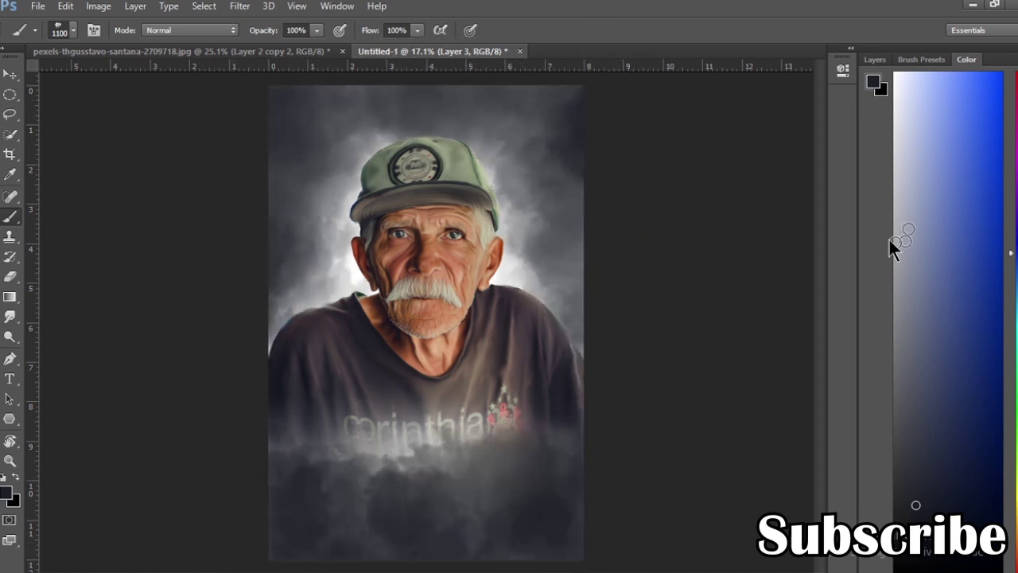
- Brush a brown glow around the head at size 700, then darken the top-left corner and top edge
left_click(1011, 529)
left_click(1001, 367)
key("bracketleft")
key("bracketleft")
key("bracketleft")
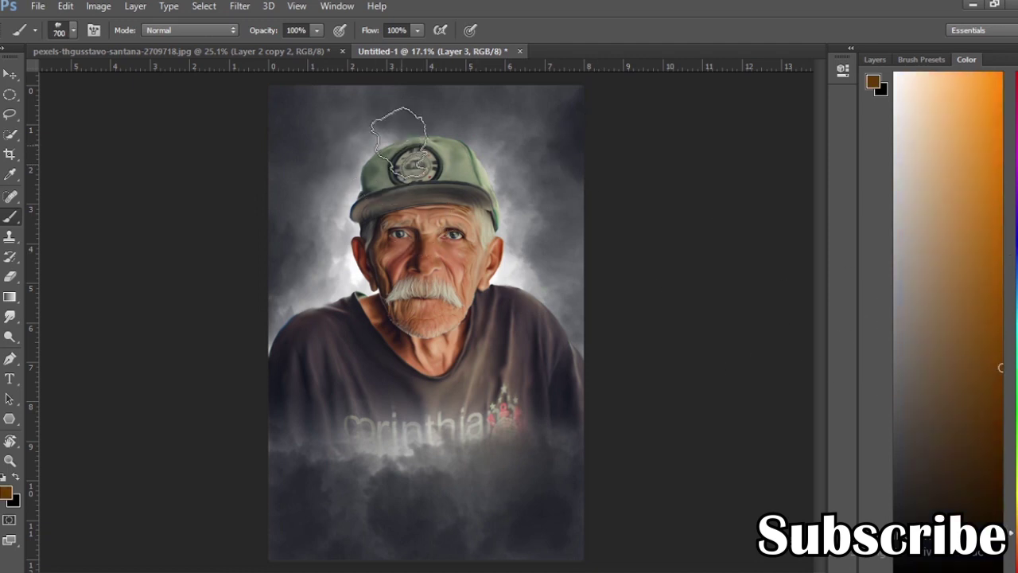
mouse_move(404, 118)
left_mouse_down()
mouse_move(310, 135)
mouse_move(318, 326)
mouse_move(550, 316)
mouse_move(477, 430)
mouse_move(334, 446)
mouse_move(446, 477)
left_mouse_up()
left_click(270, 139, "alt")
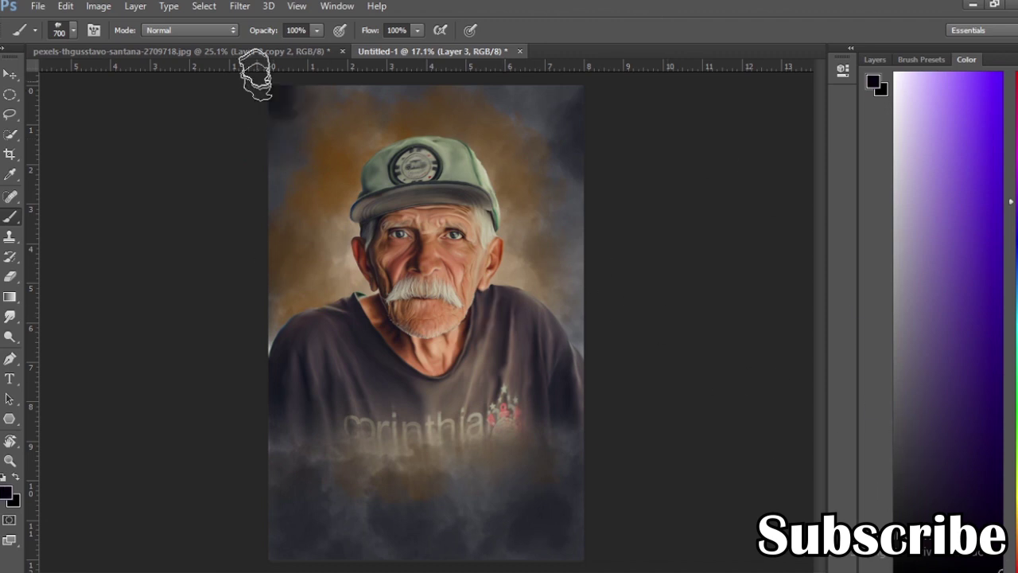
mouse_move(257, 79)
left_mouse_down()
mouse_move(268, 124)
mouse_move(409, 79)
left_mouse_up()
mouse_move(306, 167)
left_mouse_down()
mouse_move(546, 91)
mouse_move(618, 103)
mouse_move(432, 103)
left_mouse_up()
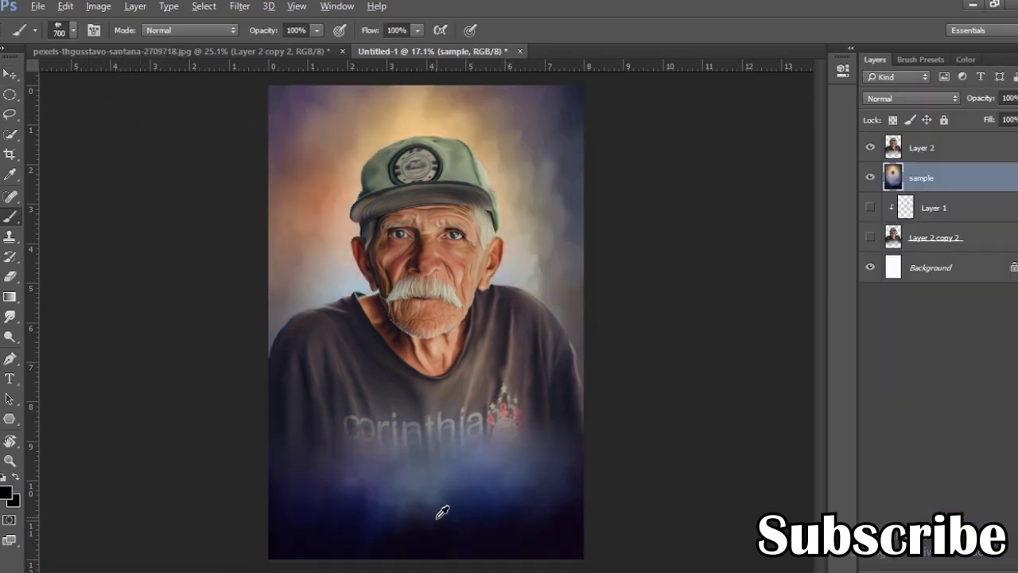
- Soften the dark blue below the shirt into a grey-purple haze with lighter bottom clouds
left_click_drag(352, 454, 555, 465)
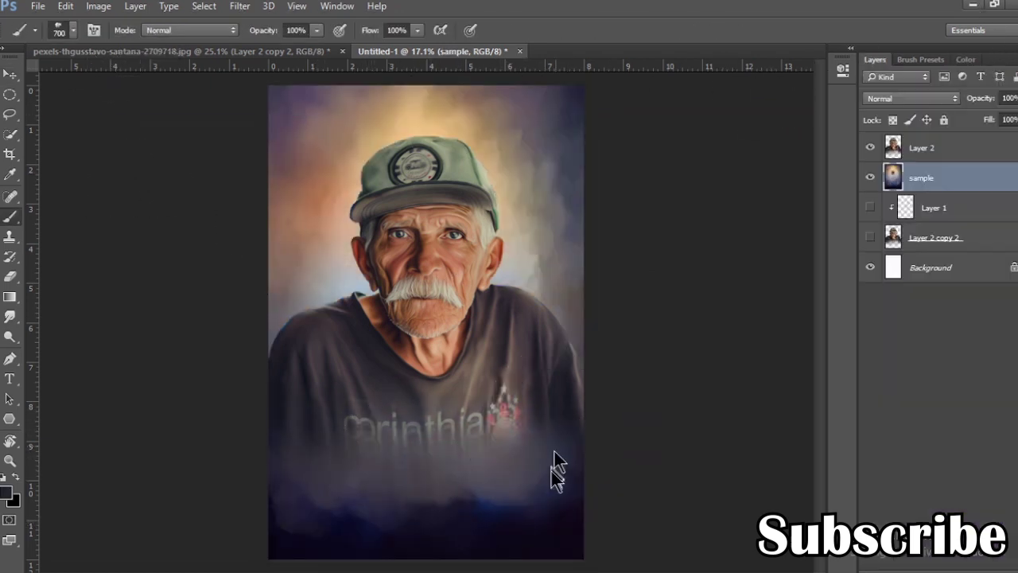
left_click_drag(416, 517, 364, 533)
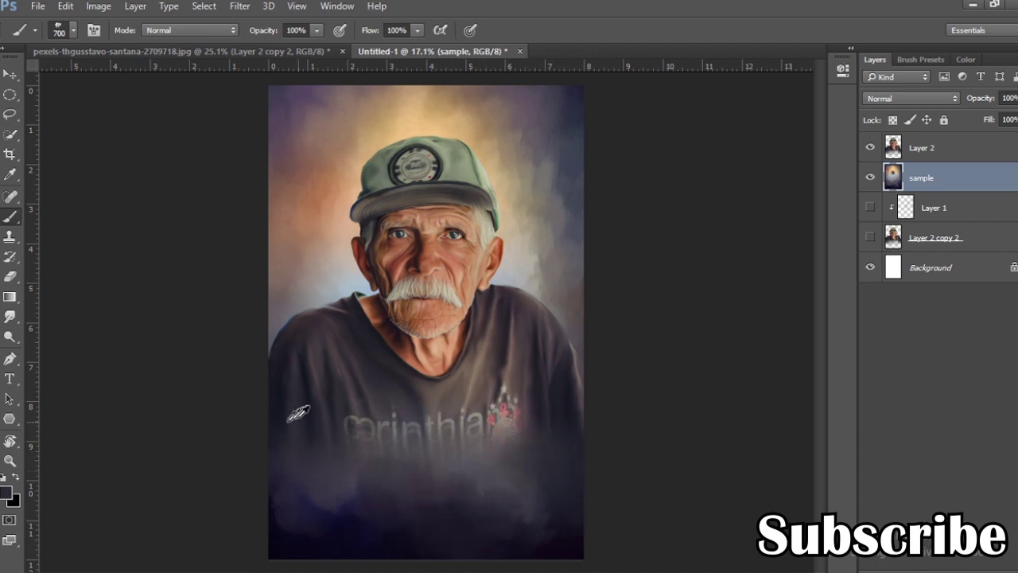
mouse_move(299, 412)
left_mouse_down()
mouse_move(380, 505)
mouse_move(311, 554)
mouse_move(283, 546)
mouse_move(391, 465)
left_mouse_up()
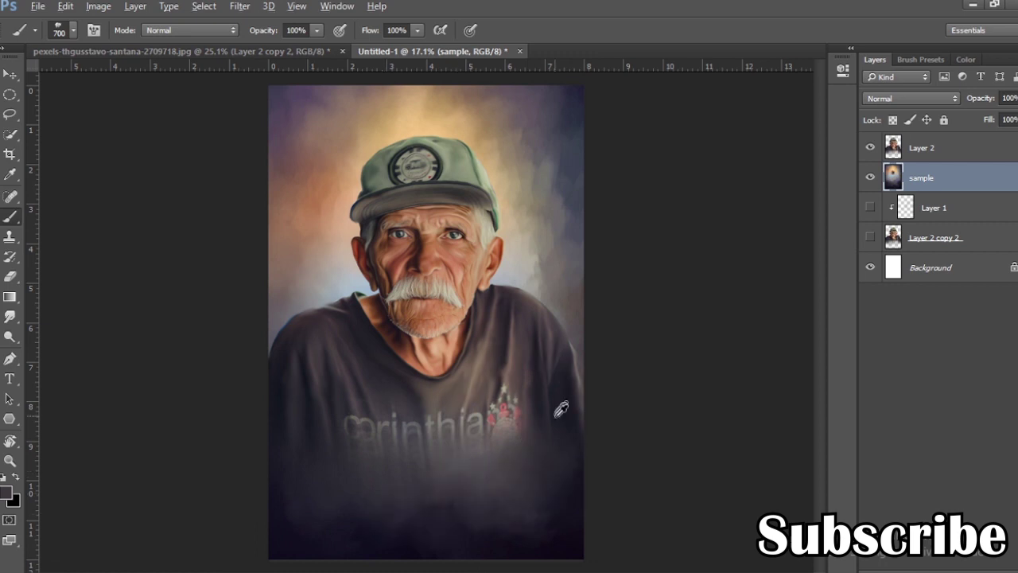
left_click(539, 515, "alt")
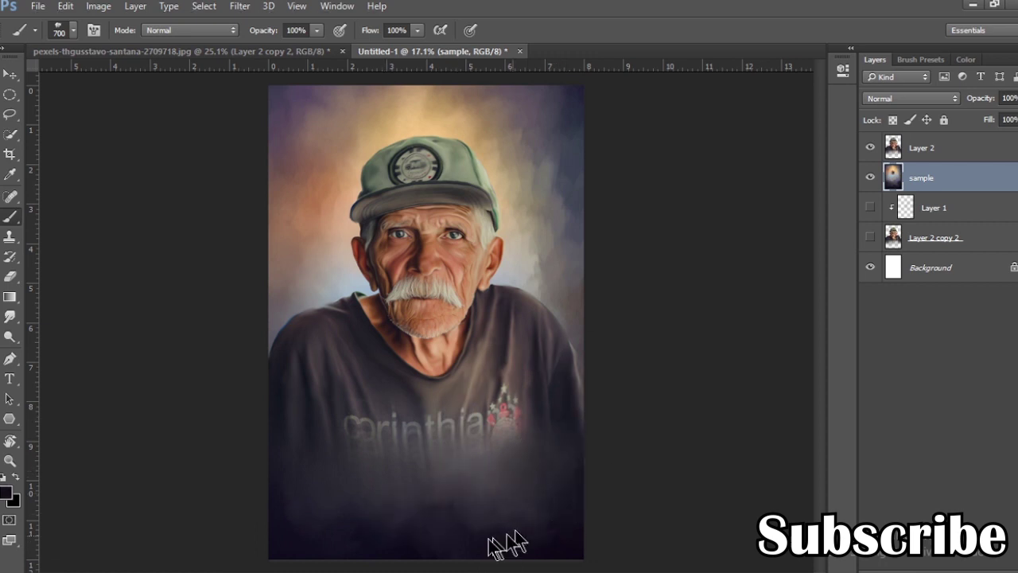
left_click(588, 362, "alt")
mouse_move(545, 534)
left_mouse_down()
mouse_move(239, 533)
mouse_move(346, 540)
mouse_move(500, 511)
left_mouse_up()
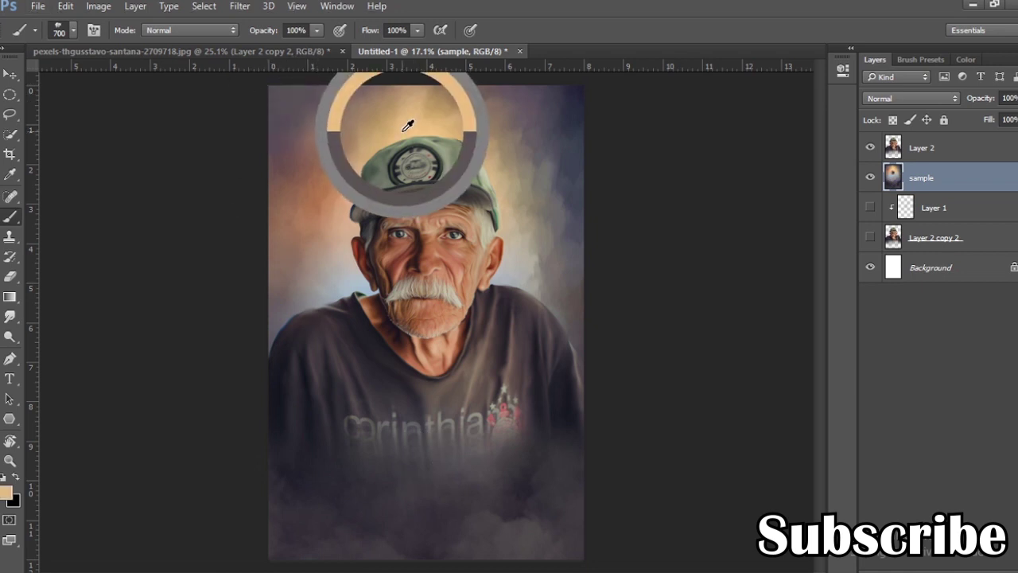
- Sample navy and light grey from the backdrop and lighten the upper-right background
left_click_drag(405, 124, 580, 85)
left_click(493, 111, "alt")
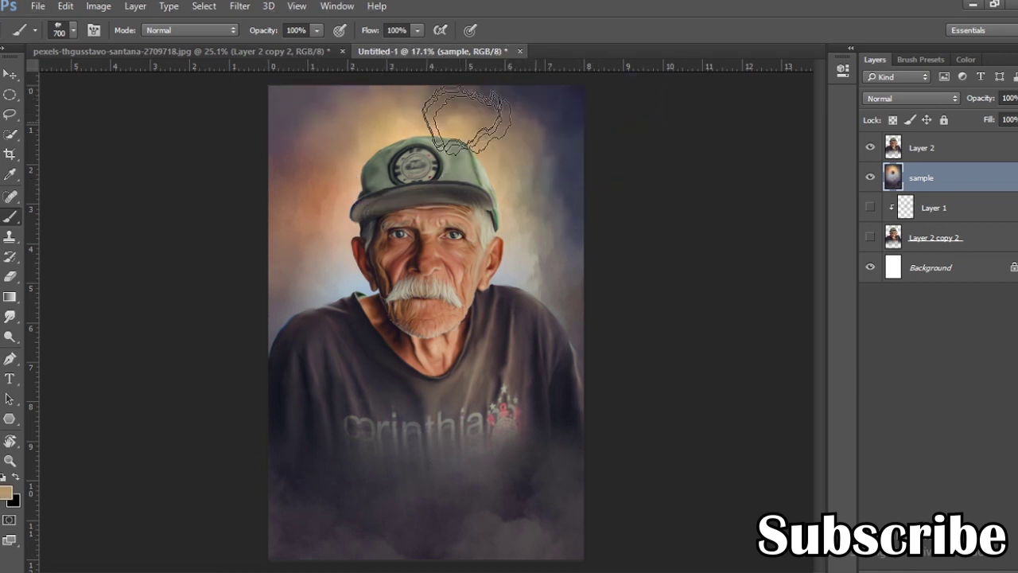
left_click_drag(493, 112, 430, 135)
key("F6")
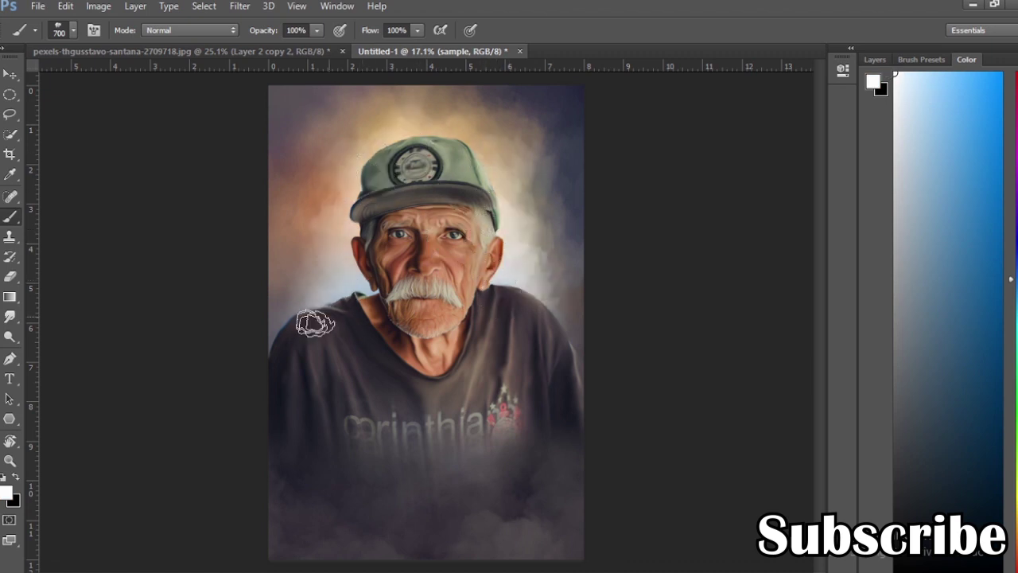
left_click(311, 191, "alt")
left_click(562, 131, "alt")
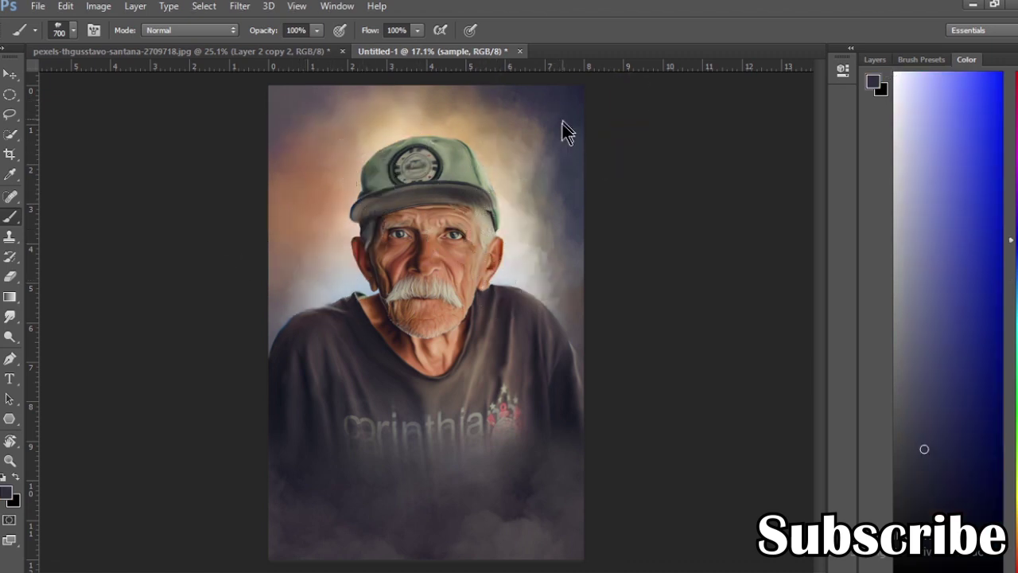
- Paint light pink-magenta mist along the bottom of the portrait, then pick navy and greyish pink
left_click(578, 523, "alt")
left_click(270, 480, "alt")
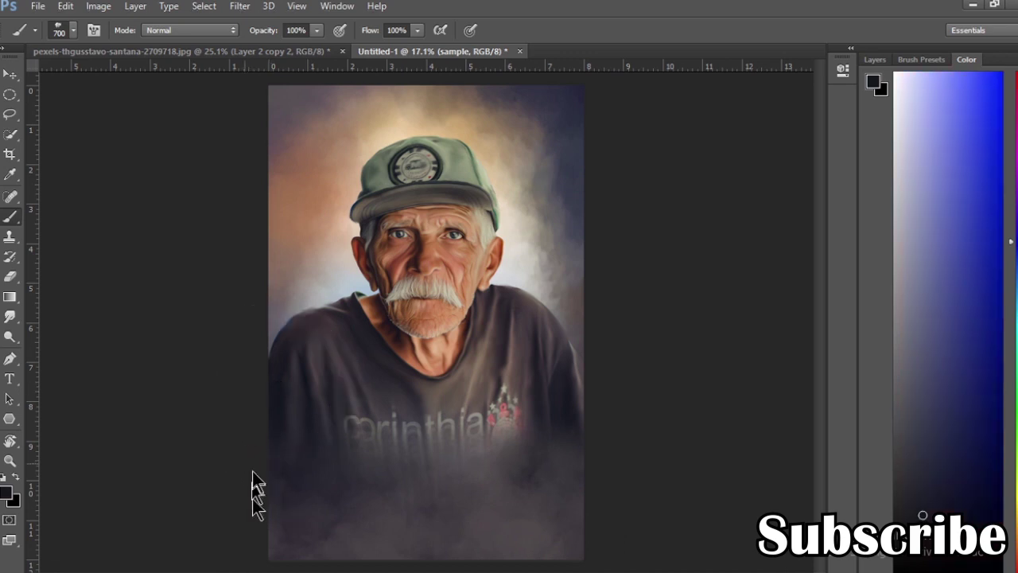
left_click(355, 511, "alt")
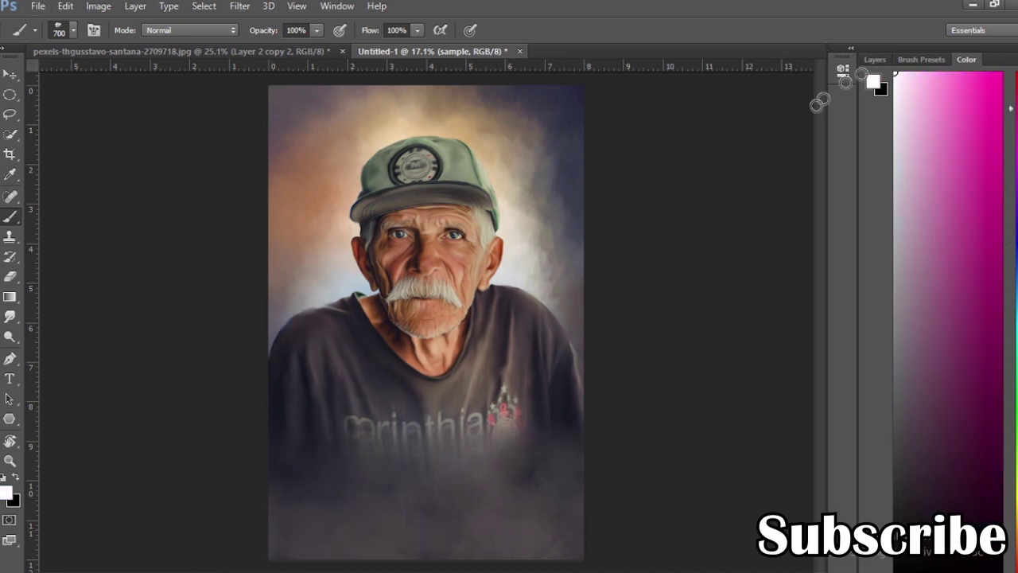
left_click_drag(273, 556, 477, 546)
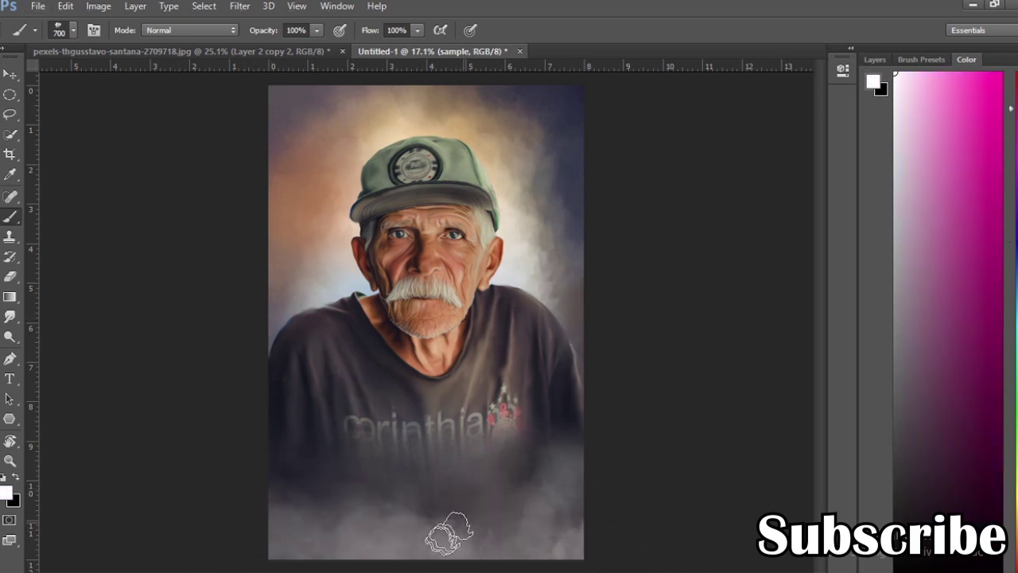
left_click(580, 429, "alt")
left_click(291, 493, "alt")
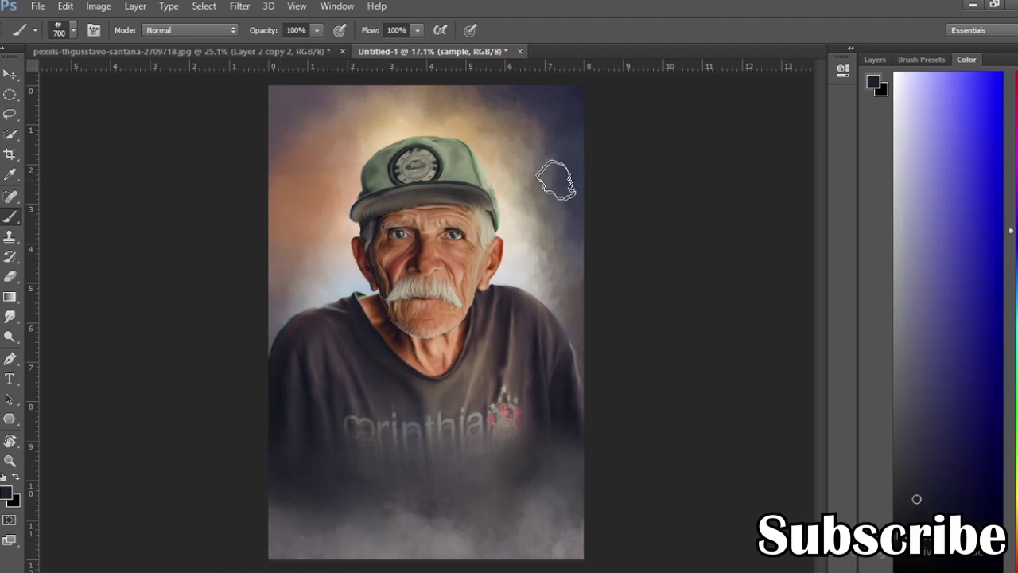
left_click(554, 288, "alt")
left_click(878, 60)
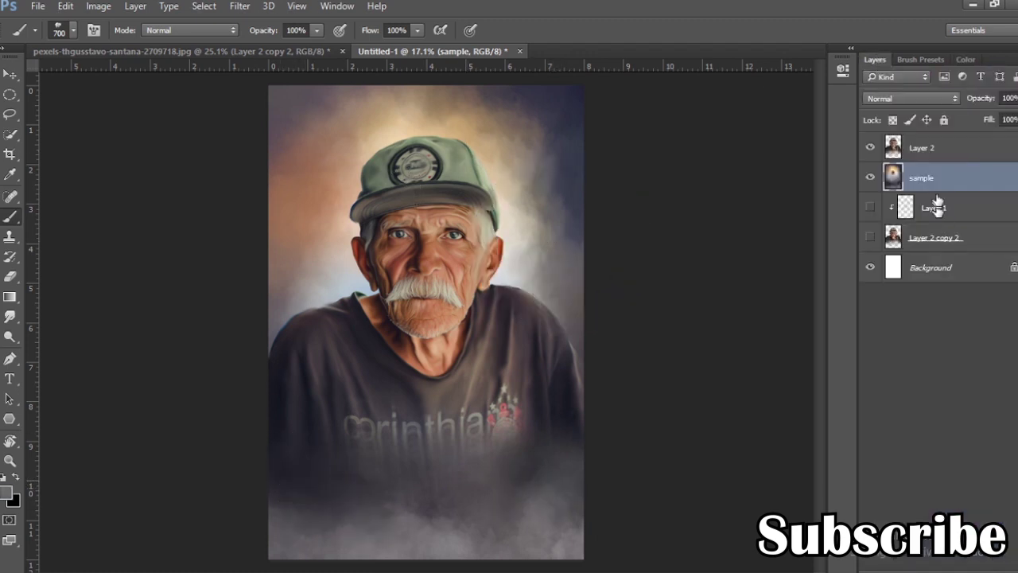
- Warm the backdrop layer with a Camera Raw Temperature of +3
key("ctrl+shift+a")
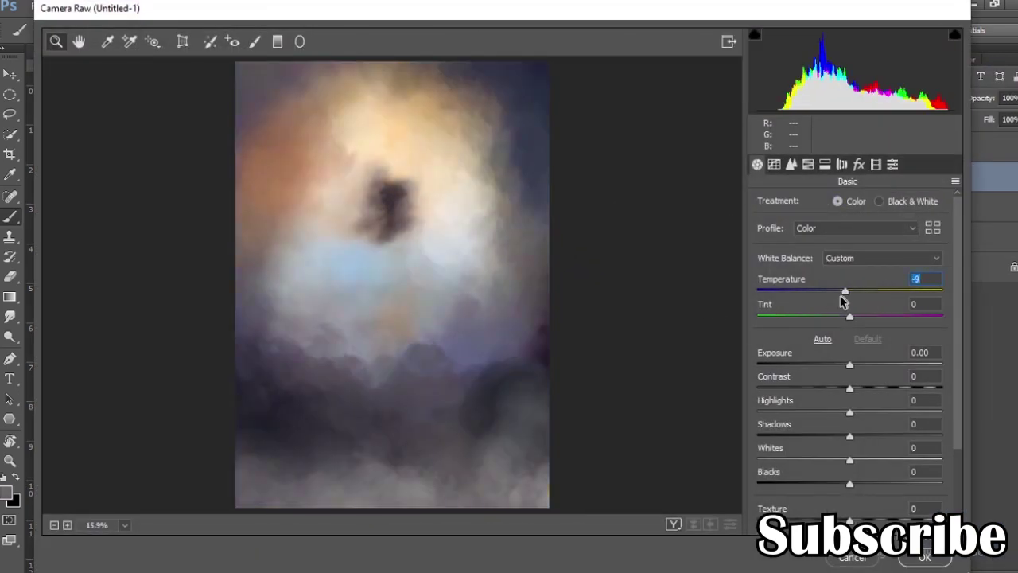
left_click_drag(843, 301, 853, 319)
key("Tab")
key("Return")
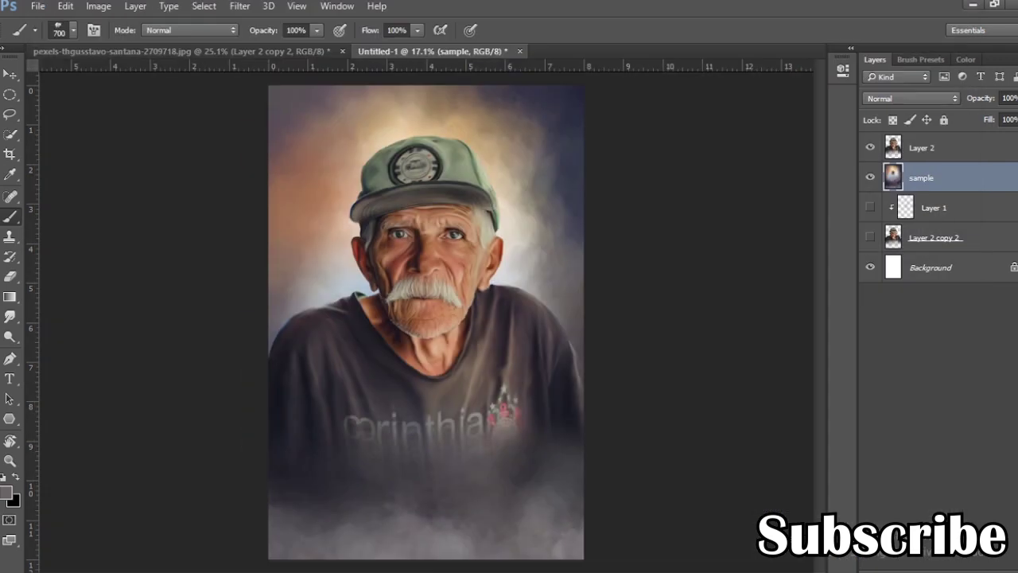
- Shift the backdrop's yellow–blue balance in Color Balance toward cooler purple shadows
key("ctrl+b")
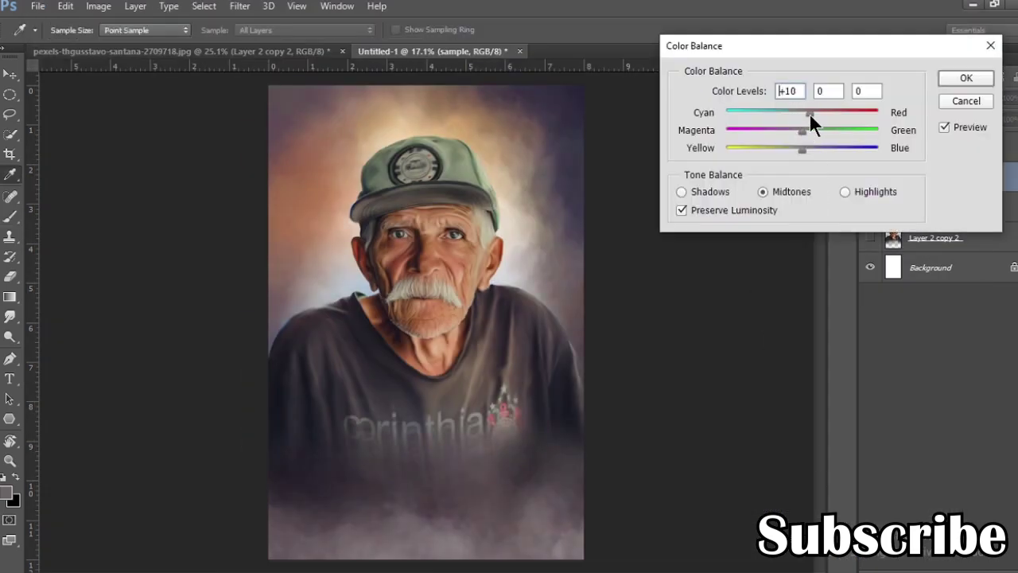
key("Tab")
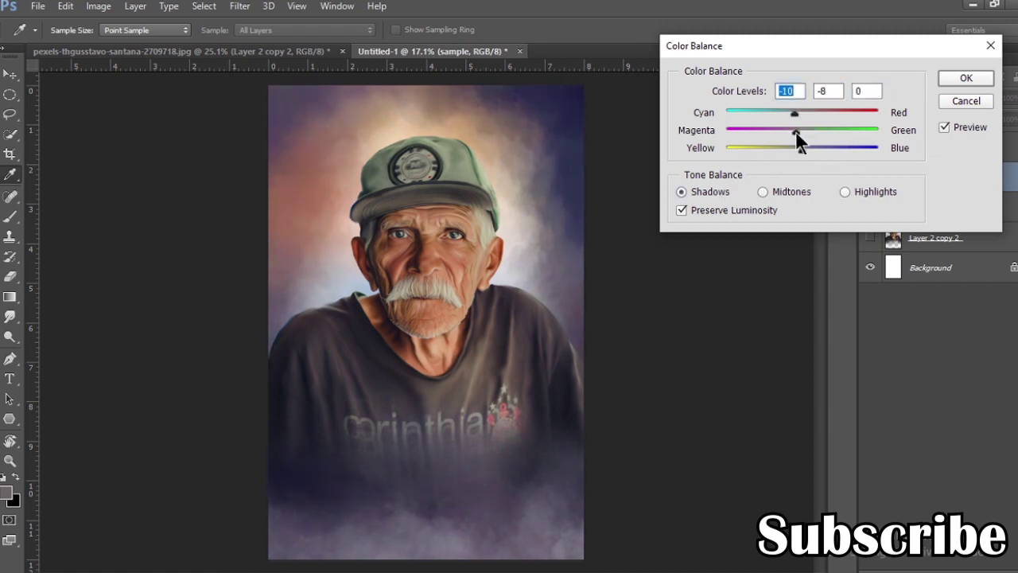
left_click_drag(806, 147, 792, 148)
key("Return")
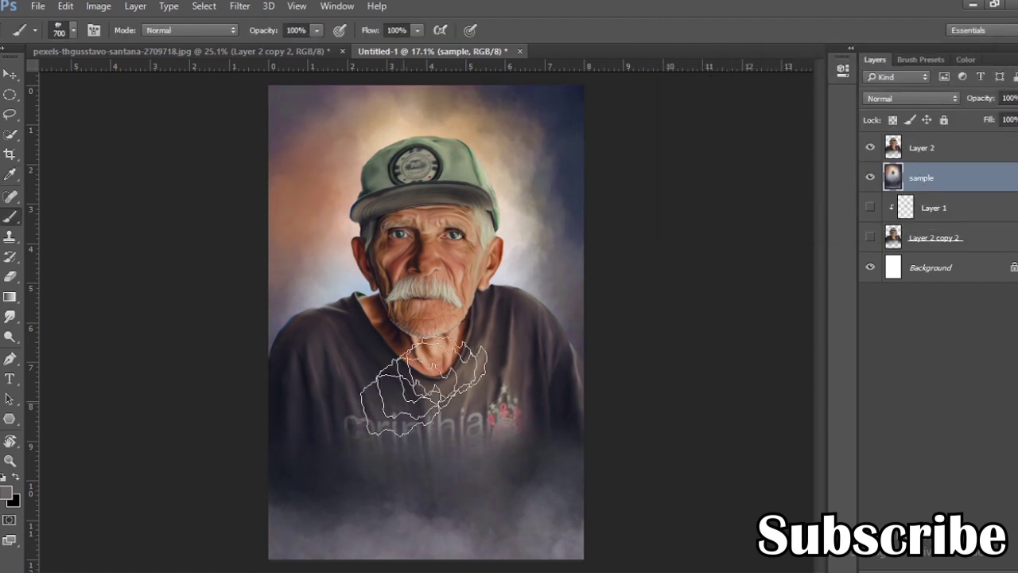
- Deepen the upper-right backdrop with navy and beige strokes, then stamp visible layers into Layer 3
mouse_move(596, 179)
left_mouse_down()
mouse_move(590, 91)
mouse_move(527, 90)
mouse_move(545, 182)
mouse_move(411, 75)
left_mouse_up()
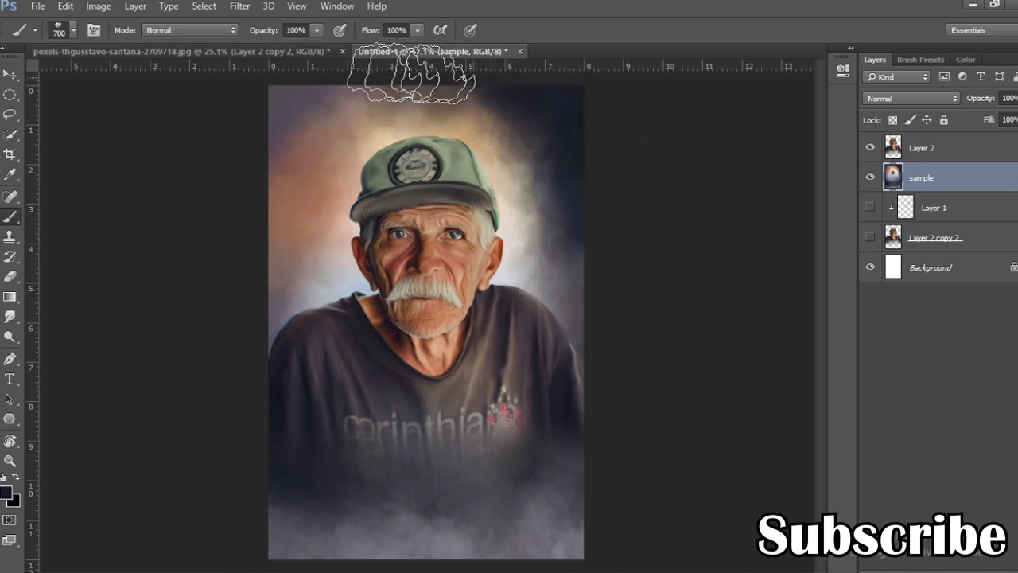
left_click(512, 170, "alt")
mouse_move(427, 119)
left_mouse_down()
mouse_move(546, 125)
mouse_move(556, 270)
left_mouse_up()
left_click(310, 239, "alt")
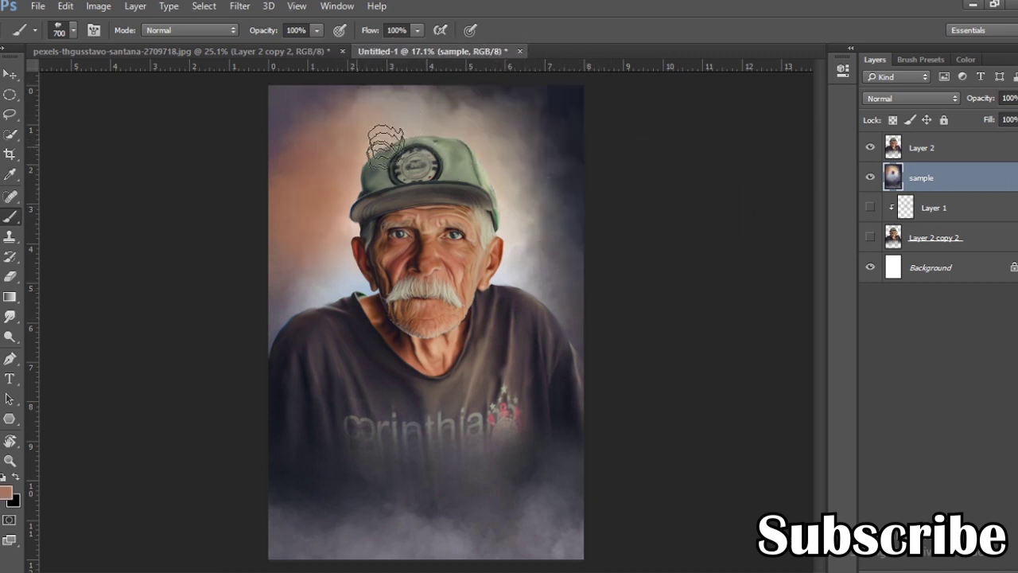
left_click(945, 148)
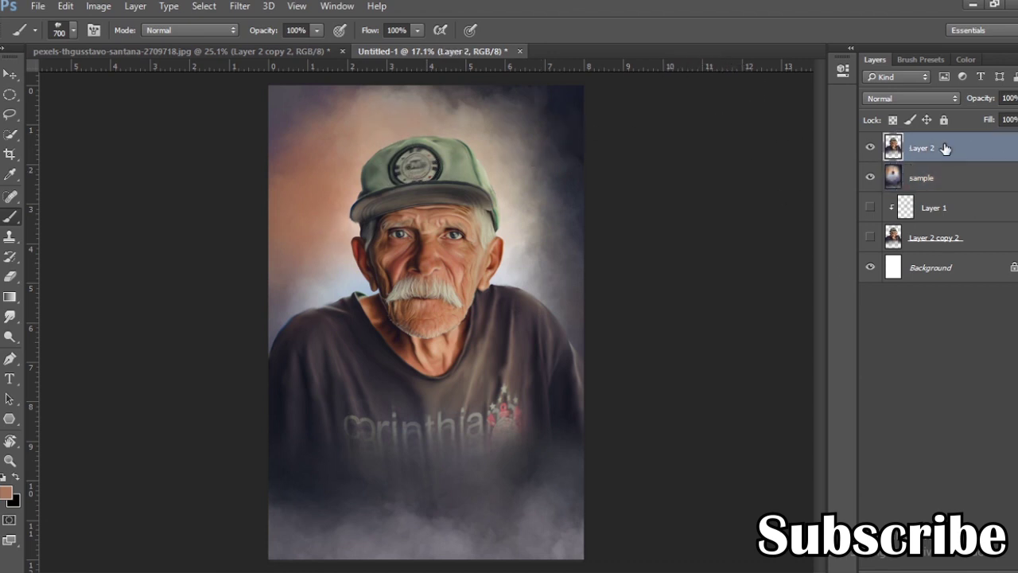
key("ctrl+shift+alt+e")
- Grade merged Layer 3 in Camera Raw: exposure +0.15, contrast +4, shadows +7, whites +10, clarity +6
right_click(945, 149)
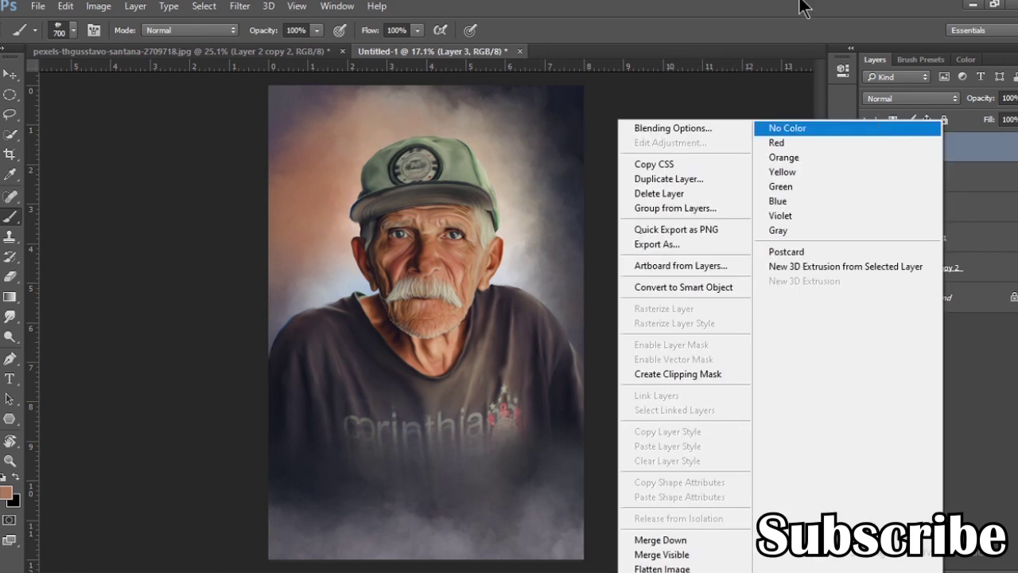
key("Escape")
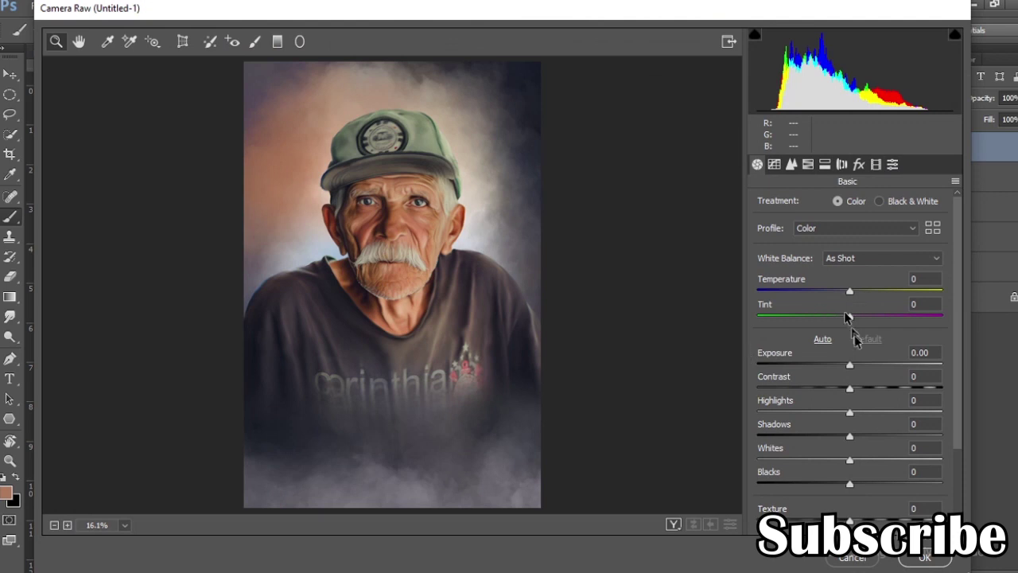
left_click_drag(849, 365, 853, 366)
left_click(847, 391)
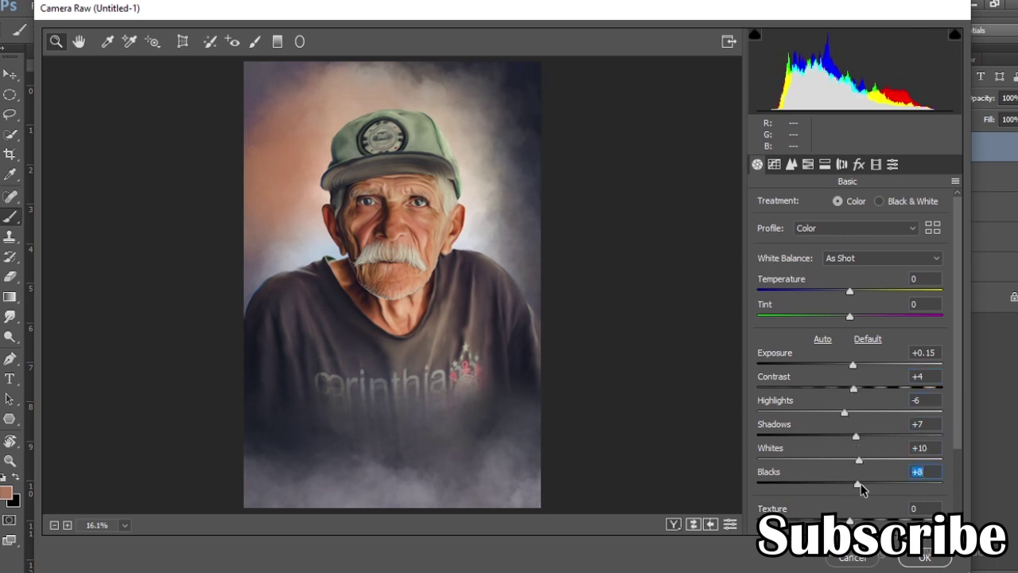
scroll(859, 444, "down", 3)
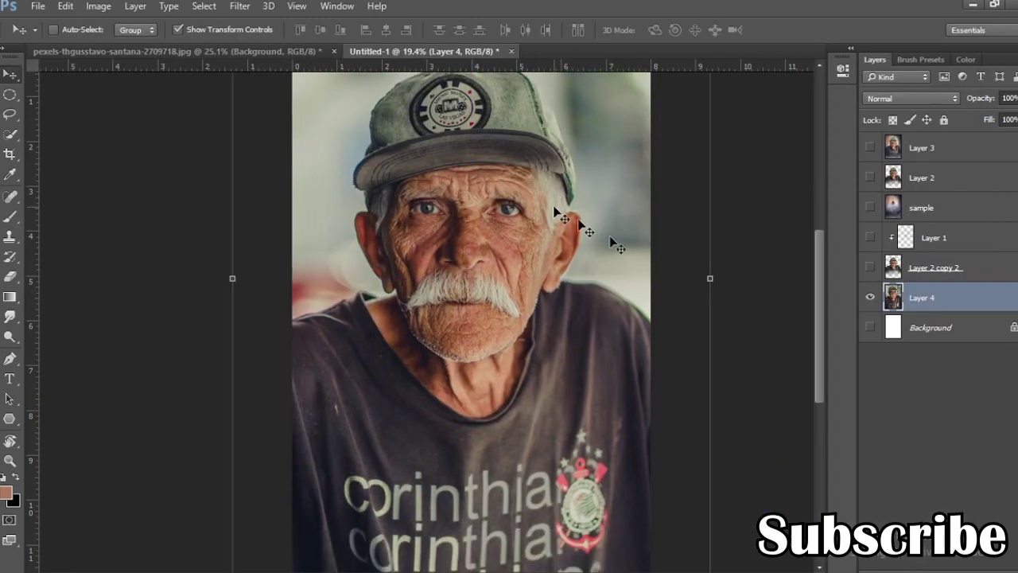
left_click(871, 150)
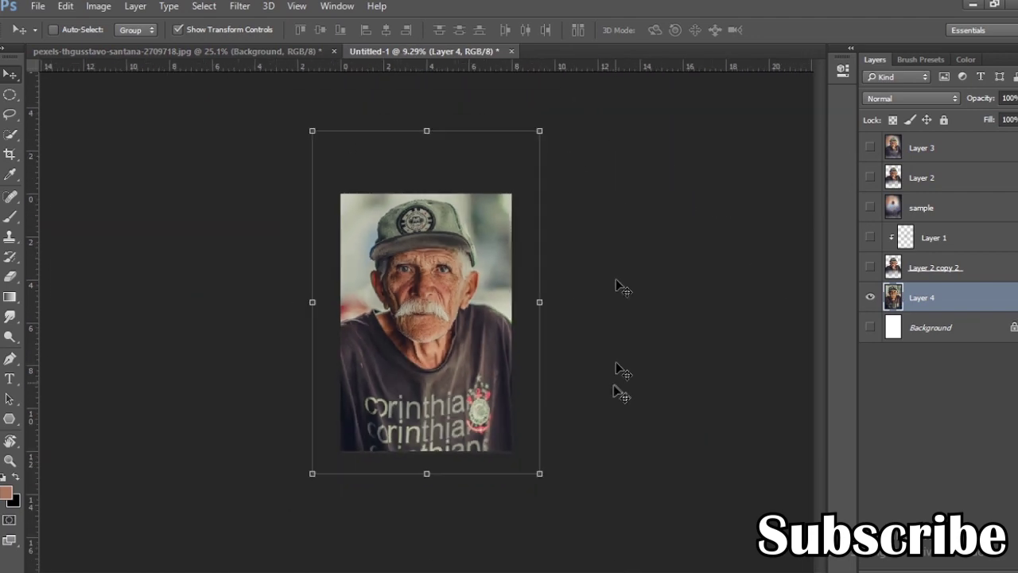
- Scale the Layer 4 original photo to 82% and toggle Layer 3 to compare before and after
left_click_drag(539, 130, 509, 170)
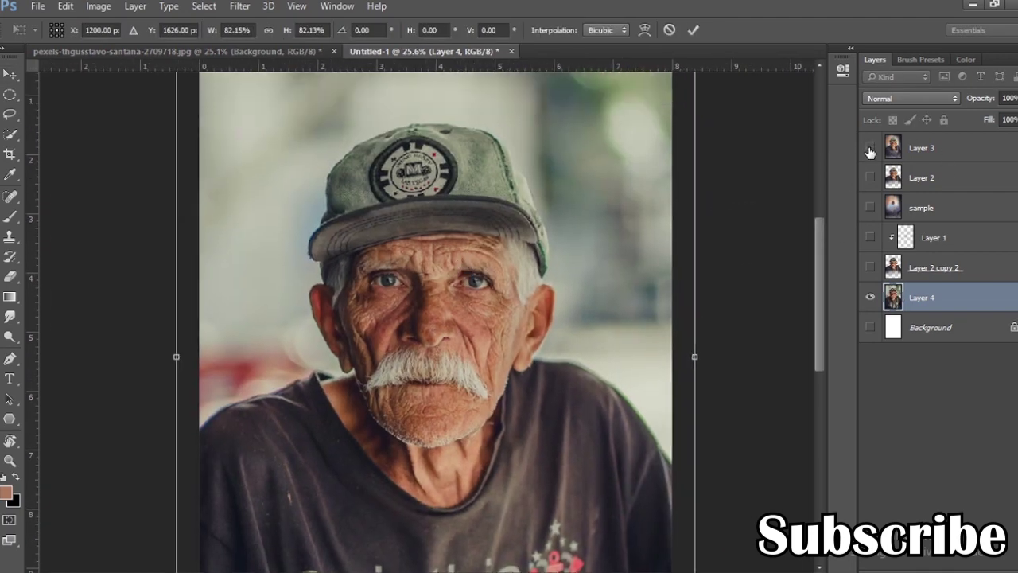
key("Return")
left_click(869, 148)
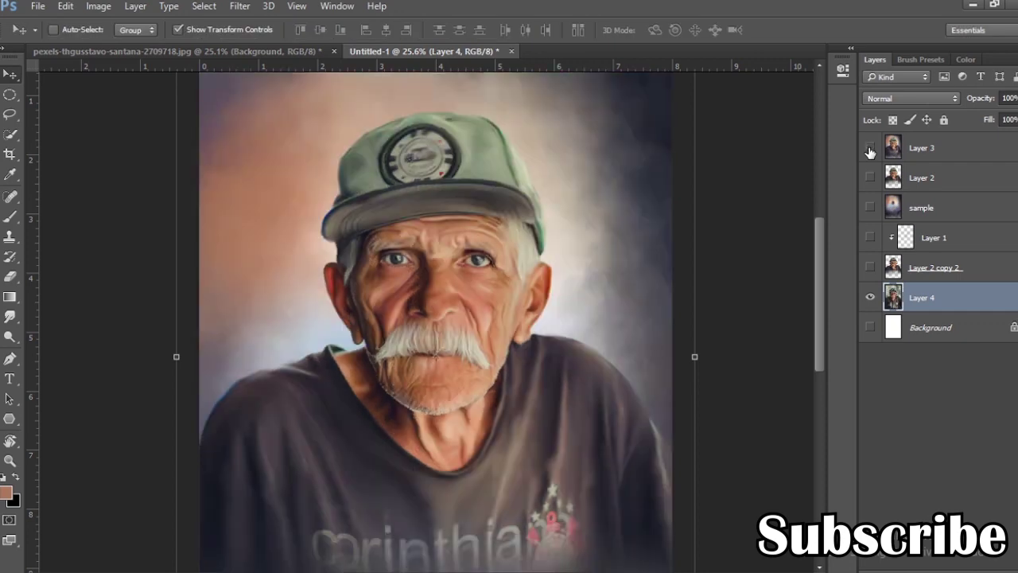
left_click(869, 148)
left_click(869, 148)
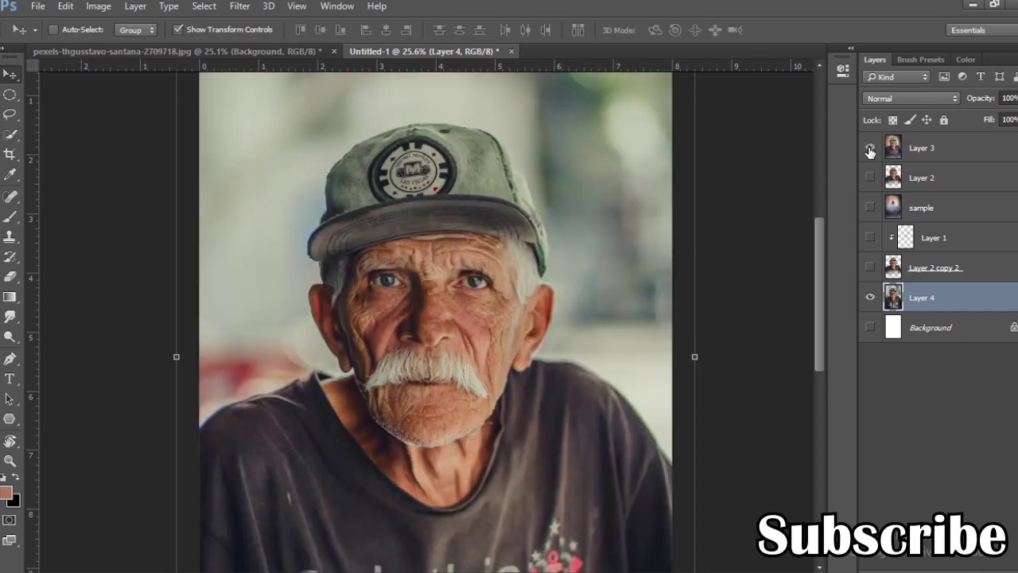
left_click(869, 148)
left_click(869, 148)
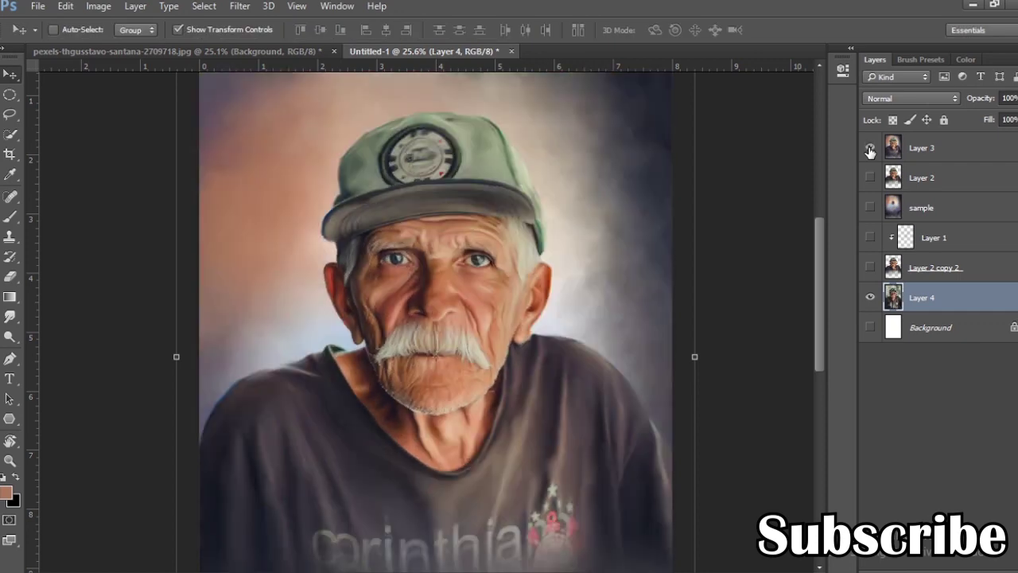
left_click(869, 148)
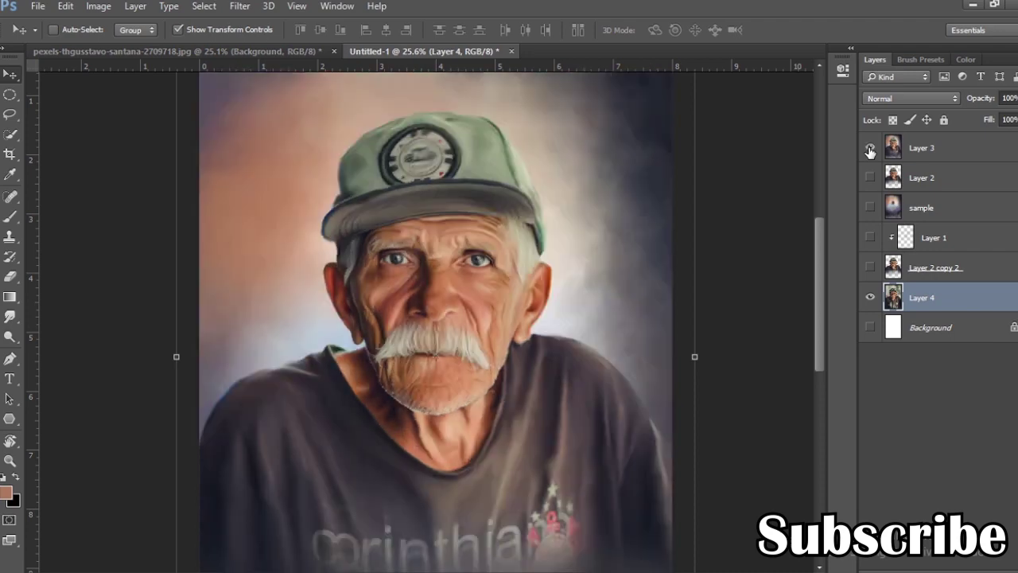